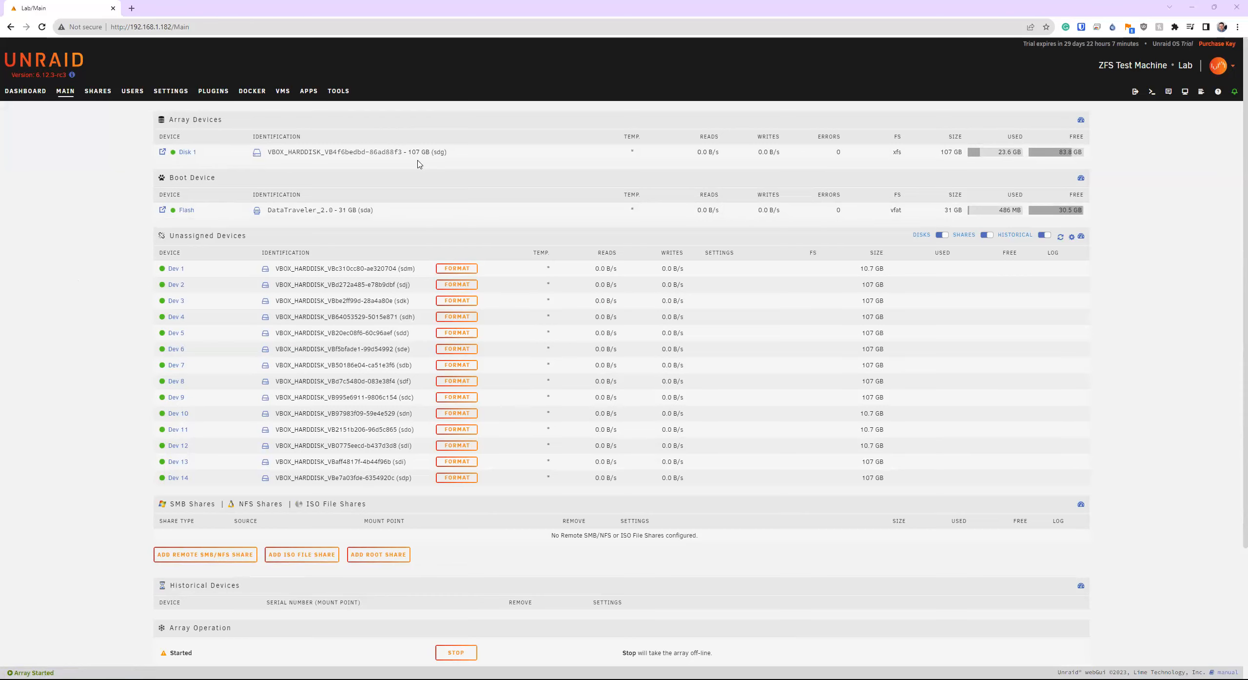
Step: Stop the array and confirm taking it offline
{"action": "scroll", "coordinate": [599, 305], "scroll_direction": "down", "scroll_amount": 5}
{"action": "scroll", "coordinate": [575, 550], "scroll_direction": "up", "scroll_amount": 5}
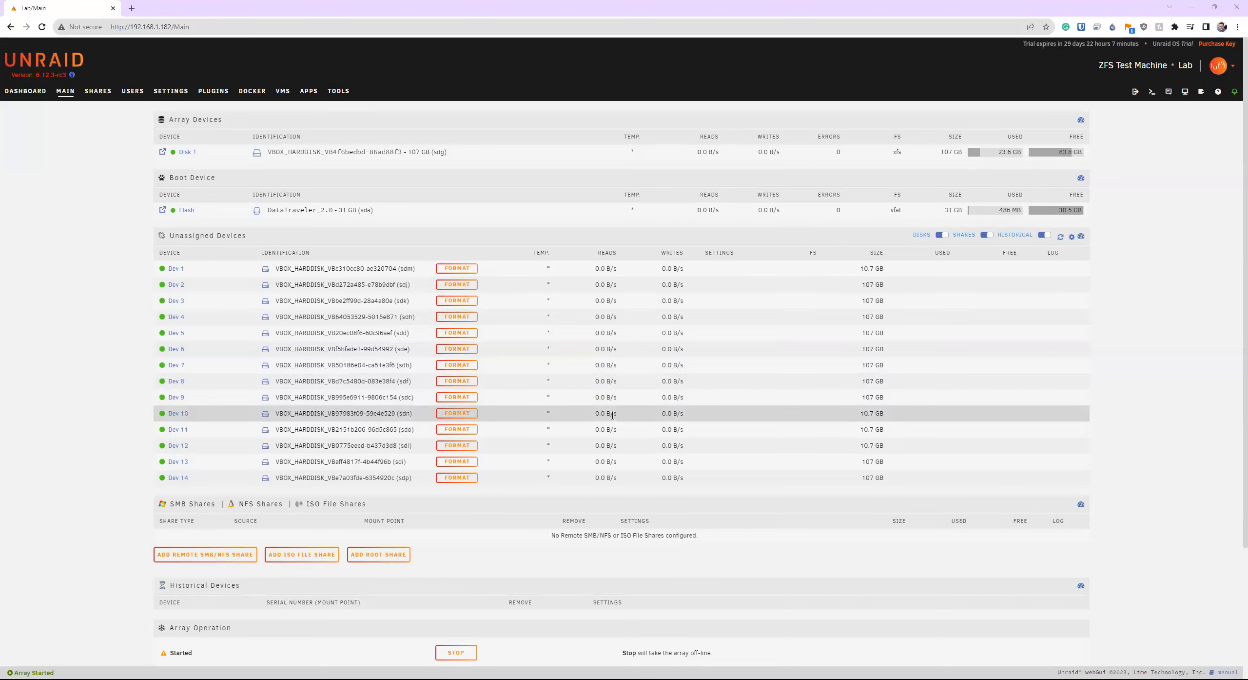
{"action": "scroll", "coordinate": [561, 436], "scroll_direction": "down", "scroll_amount": 1}
{"action": "scroll", "coordinate": [561, 435], "scroll_direction": "down", "scroll_amount": 3}
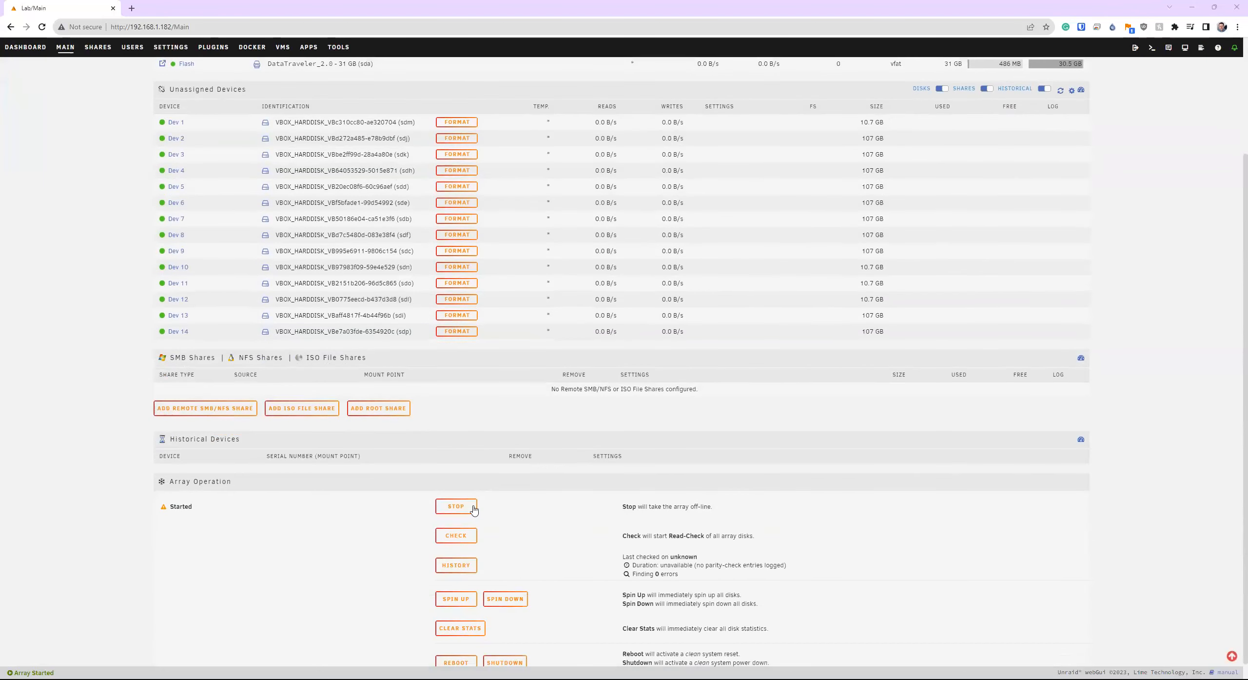
{"action": "left_click", "coordinate": [457, 509]}
{"action": "left_click", "coordinate": [605, 414]}
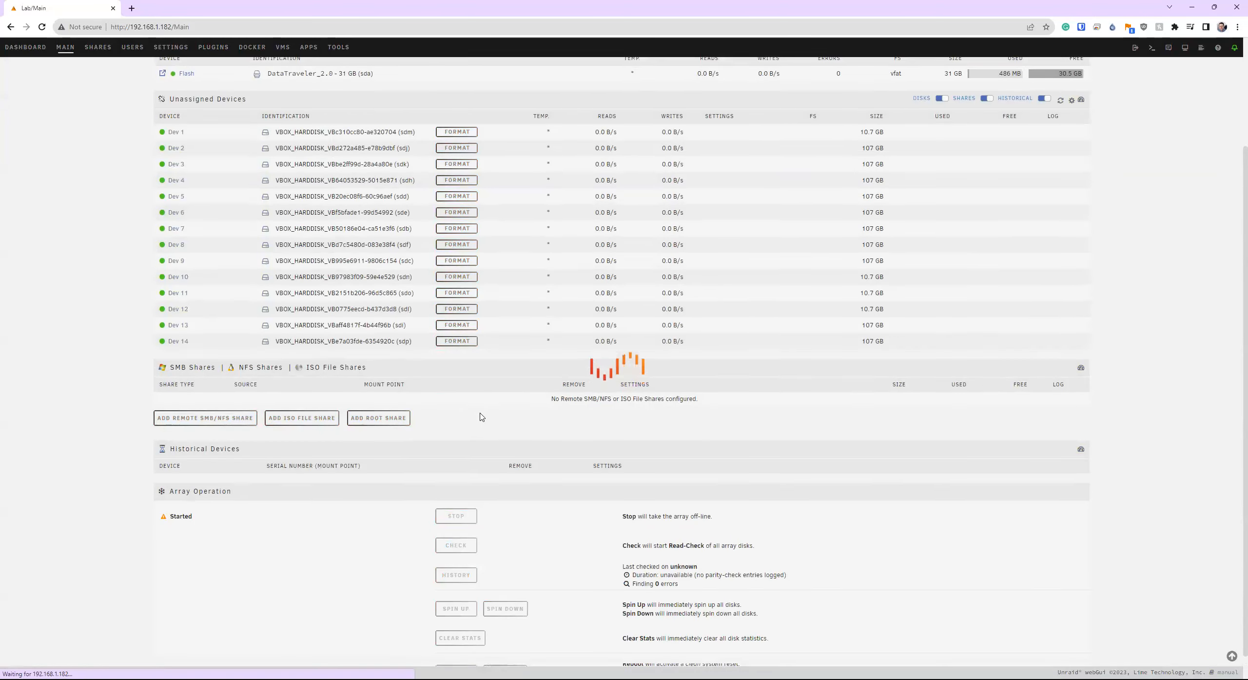
{"action": "scroll", "coordinate": [459, 399], "scroll_direction": "up", "scroll_amount": 3}
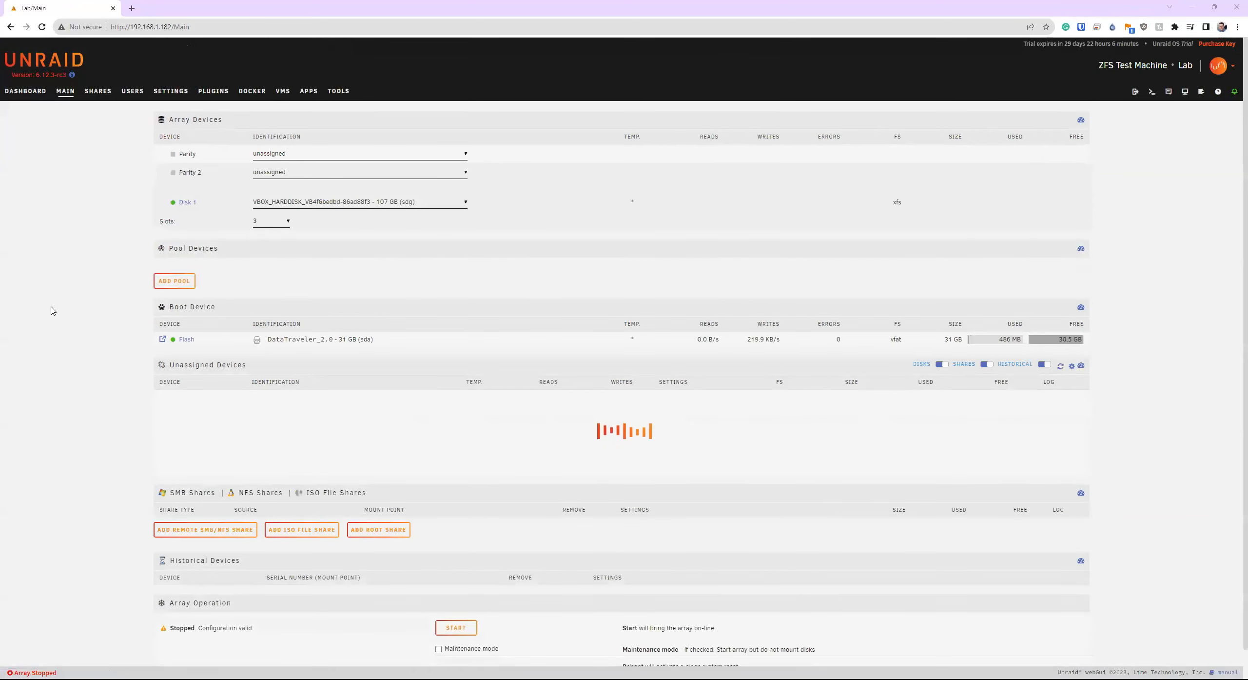
Step: Add a pool named zfs with 4 slots and assign the 10.7 GB disk sdl to its first slot
{"action": "left_click", "coordinate": [181, 284]}
{"action": "left_click_drag", "start_coordinate": [613, 340], "coordinate": [544, 347]}
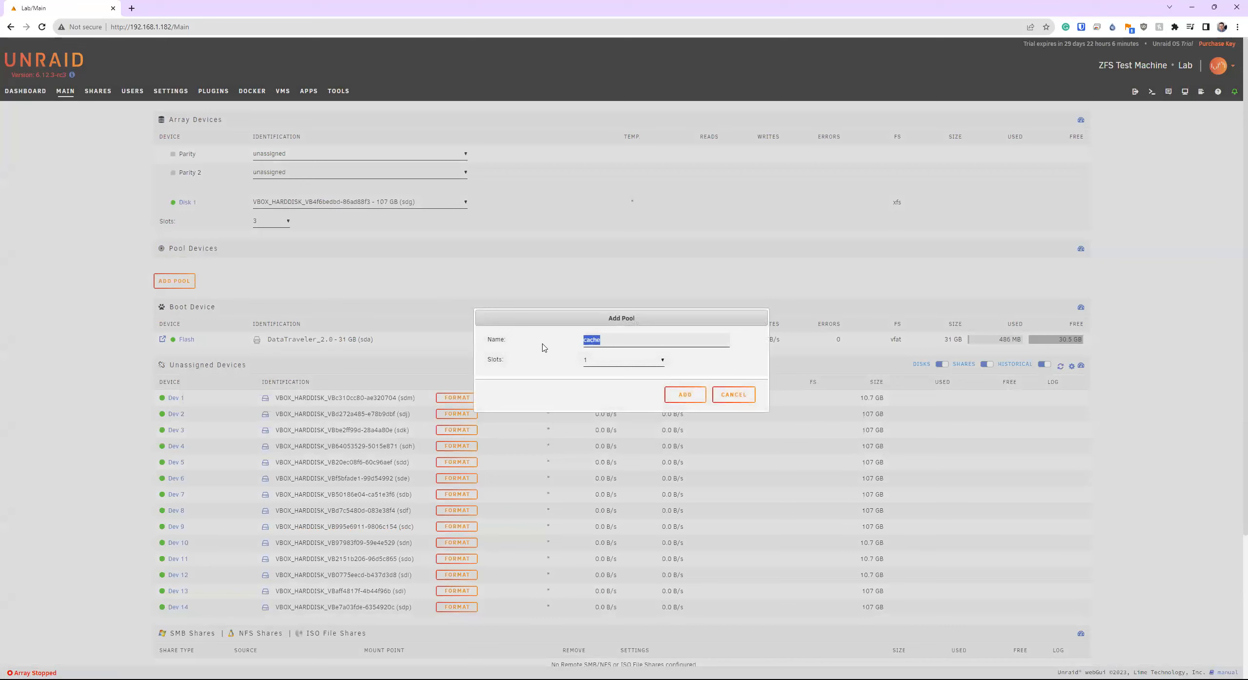
{"action": "type", "text": "zz"}
{"action": "left_click", "coordinate": [633, 365]}
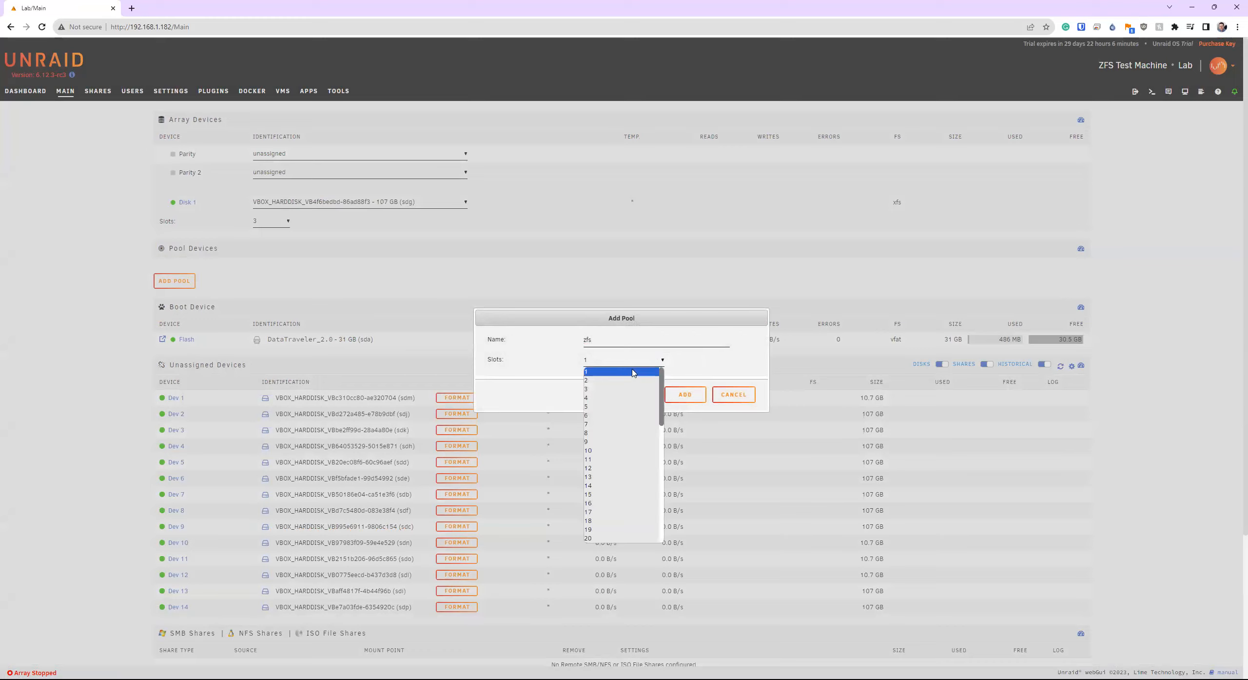
{"action": "left_click", "coordinate": [616, 398]}
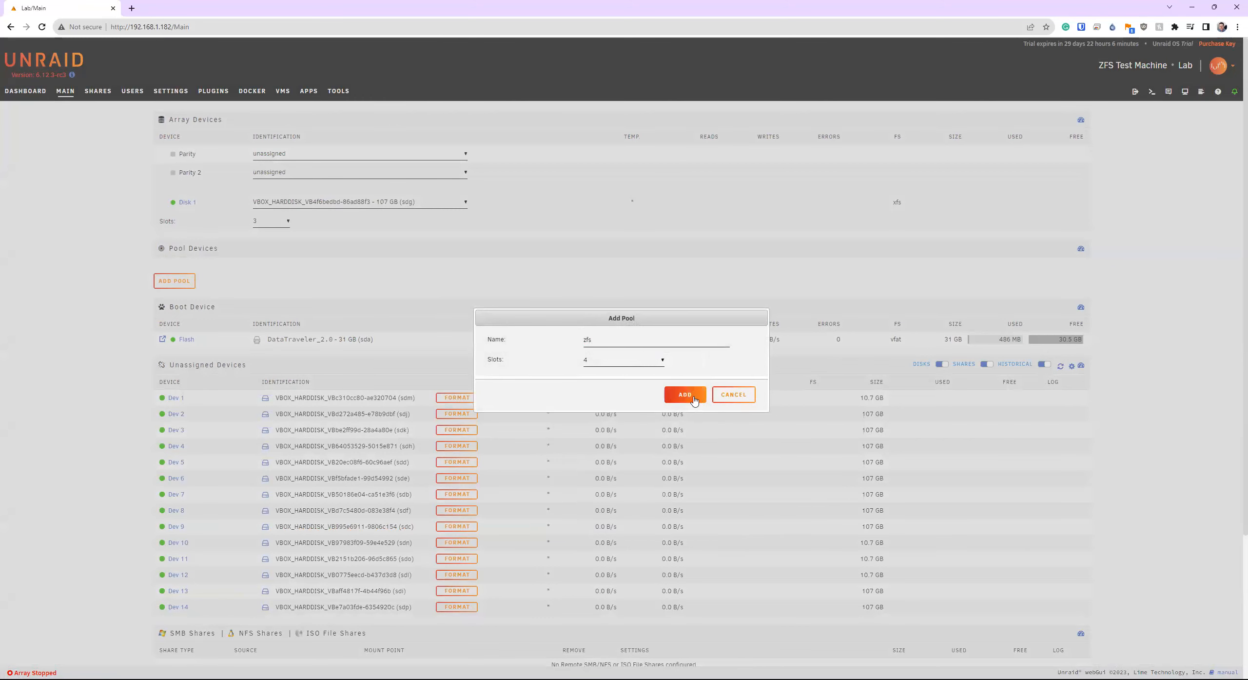
{"action": "left_click", "coordinate": [688, 396]}
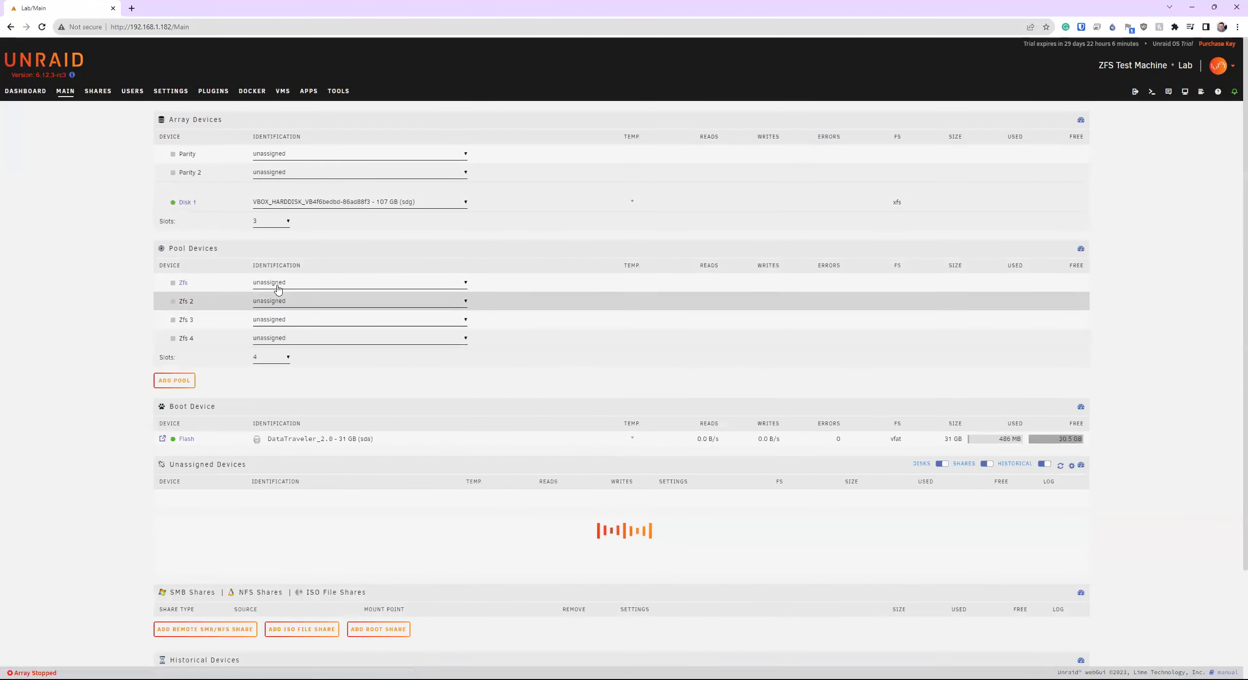
{"action": "left_click", "coordinate": [434, 287]}
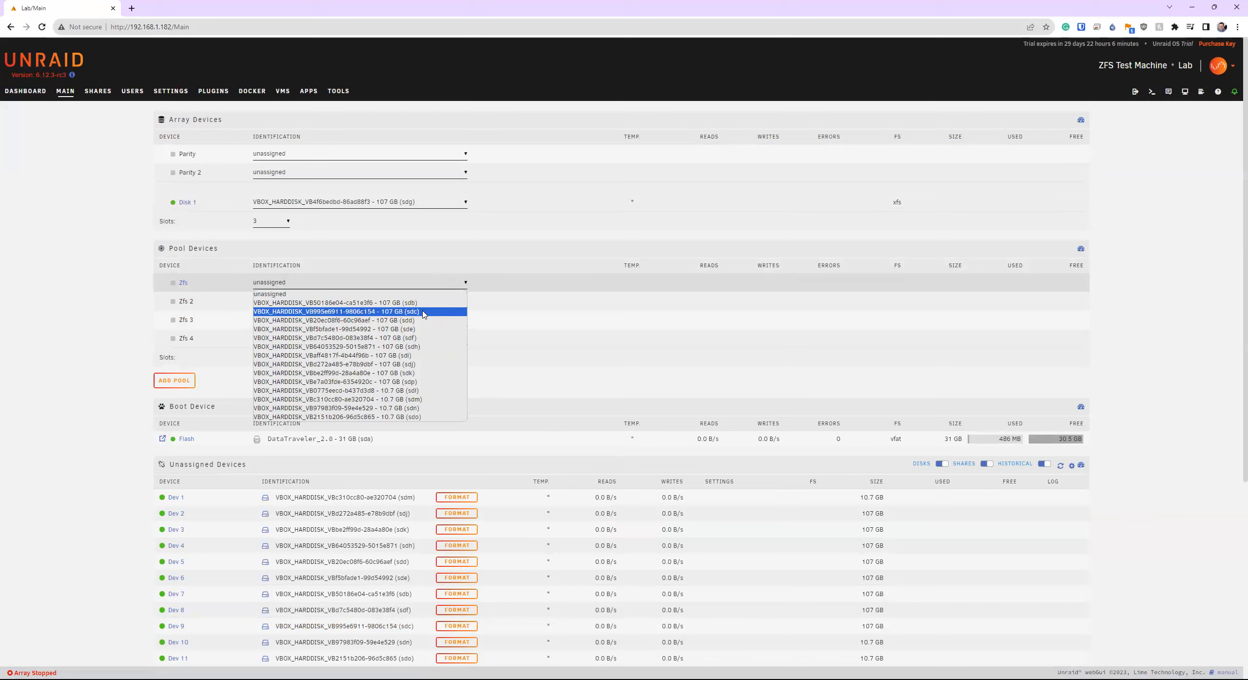
{"action": "left_click", "coordinate": [415, 390]}
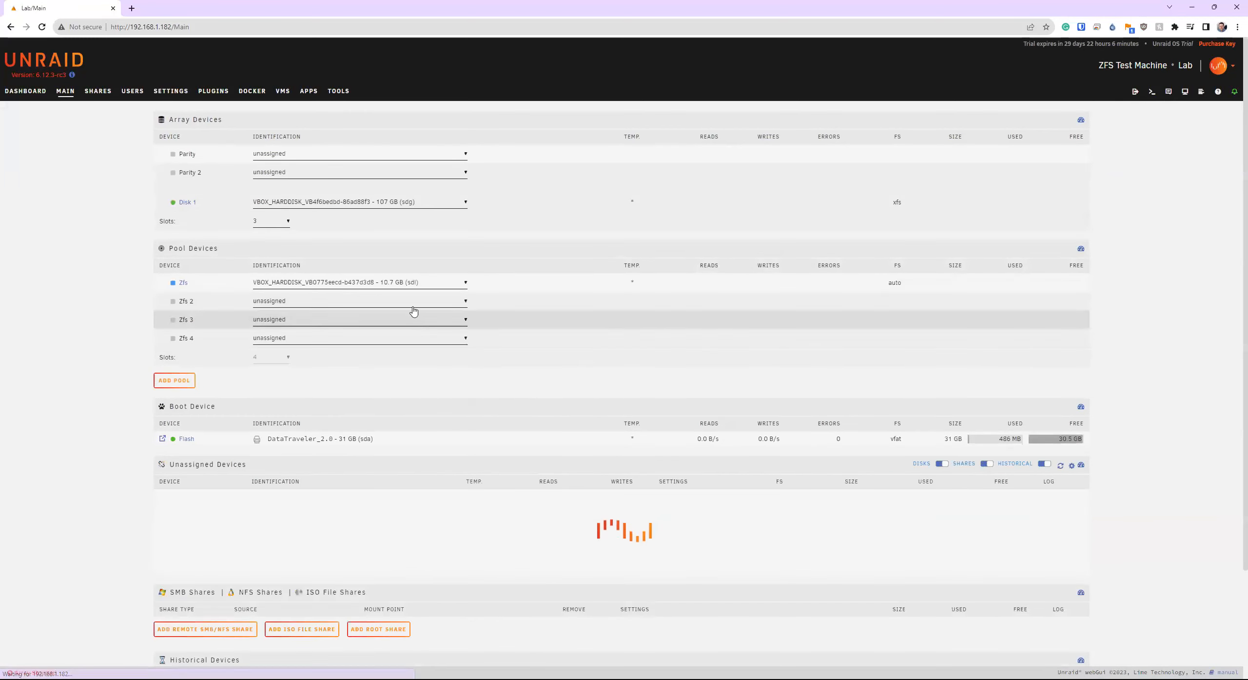
Step: Try the zfs file system type in the one-disk pool's settings and check which profiles it offers
{"action": "left_click", "coordinate": [184, 284]}
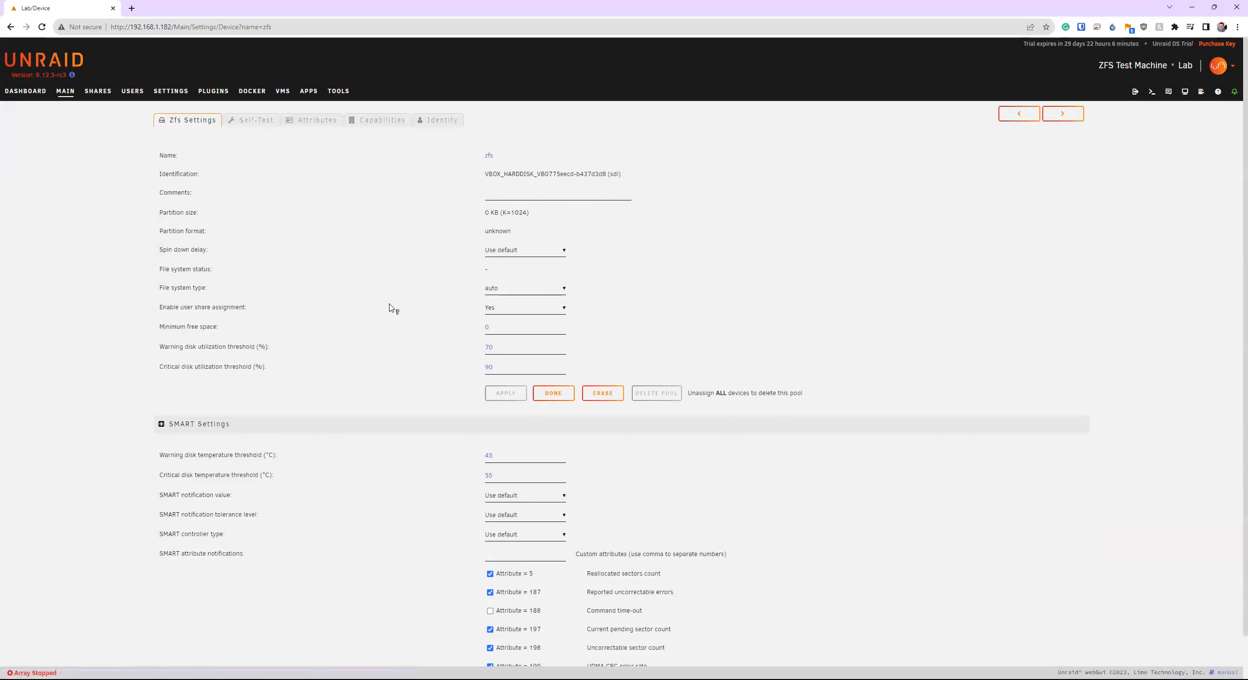
{"action": "left_click", "coordinate": [520, 290]}
{"action": "left_click", "coordinate": [515, 309]}
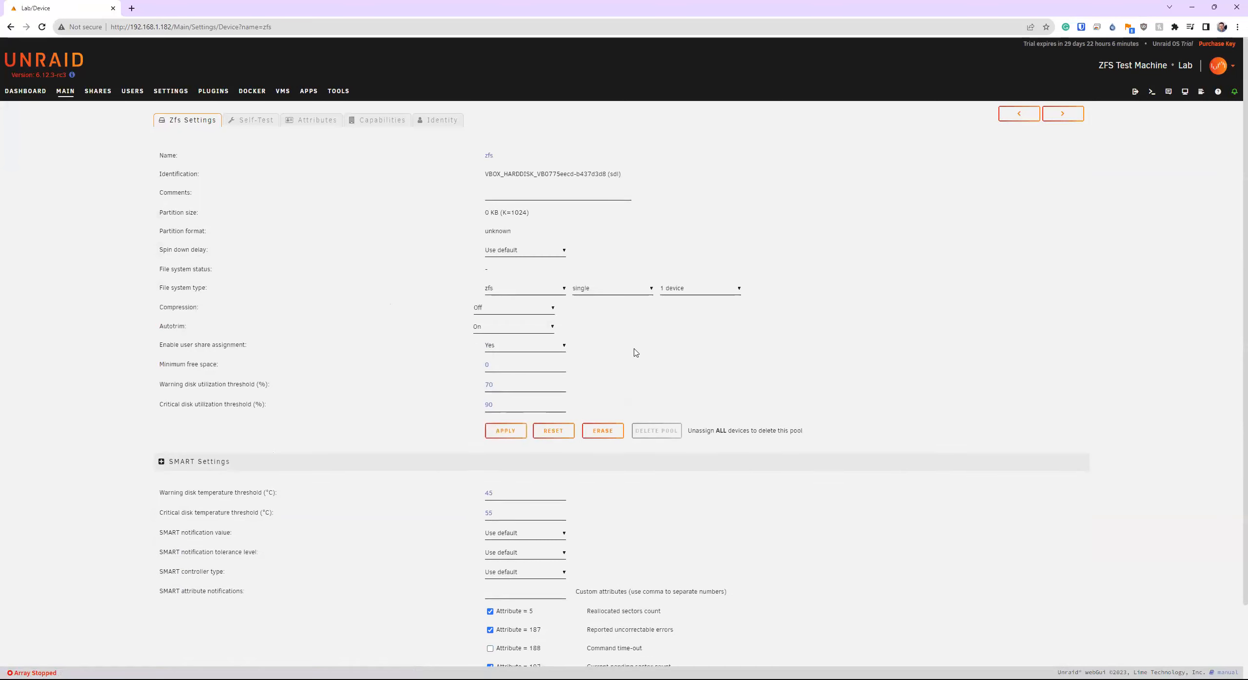
{"action": "left_click", "coordinate": [604, 292]}
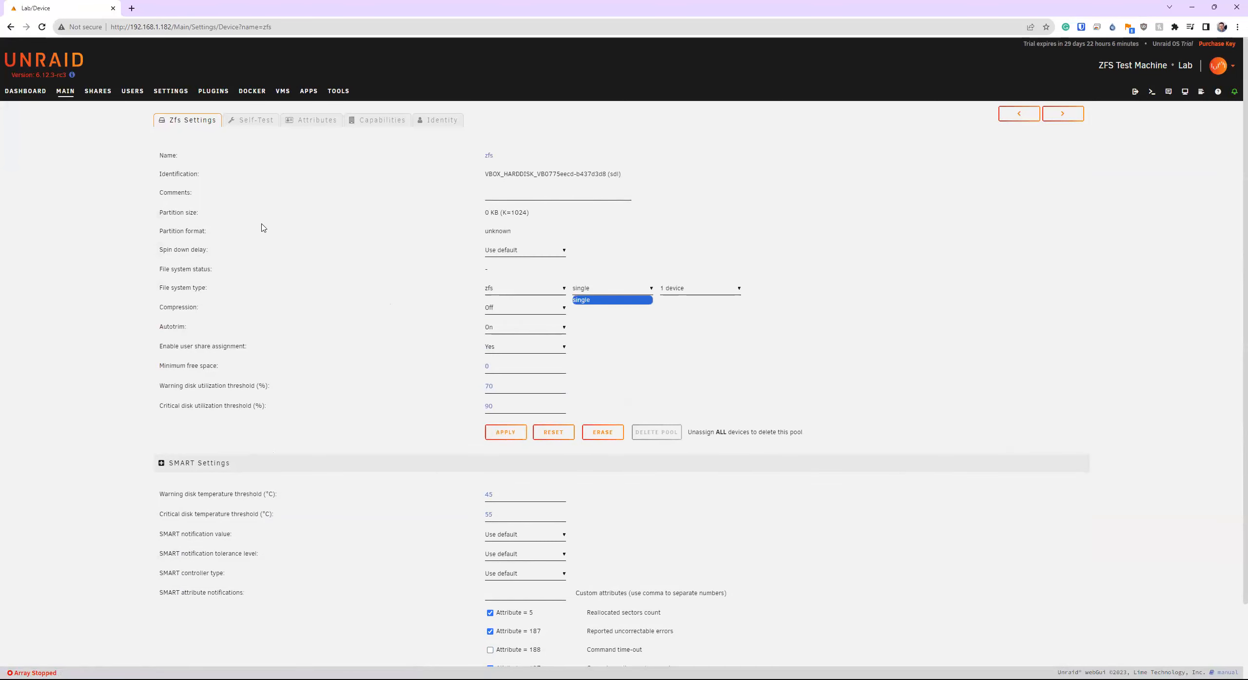
Step: Return to the device overview and assign the 10.7 GB disk sdm to the Zfs 2 slot
{"action": "left_click", "coordinate": [66, 93]}
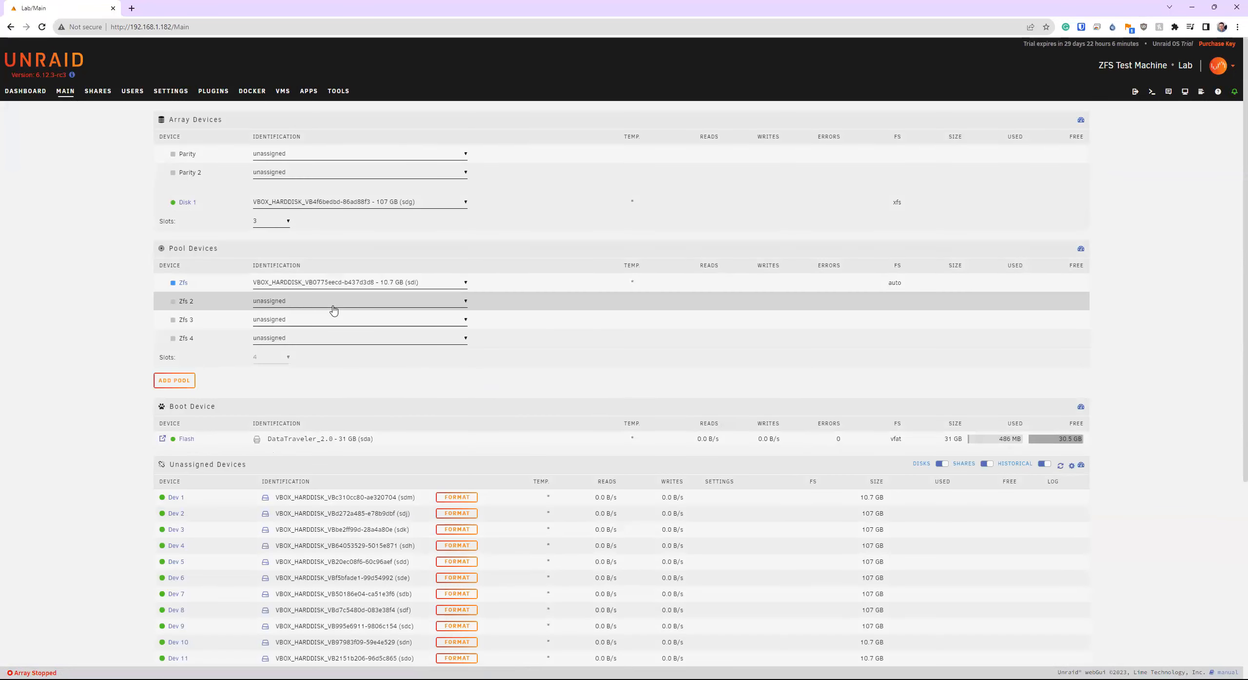
{"action": "left_click", "coordinate": [334, 309]}
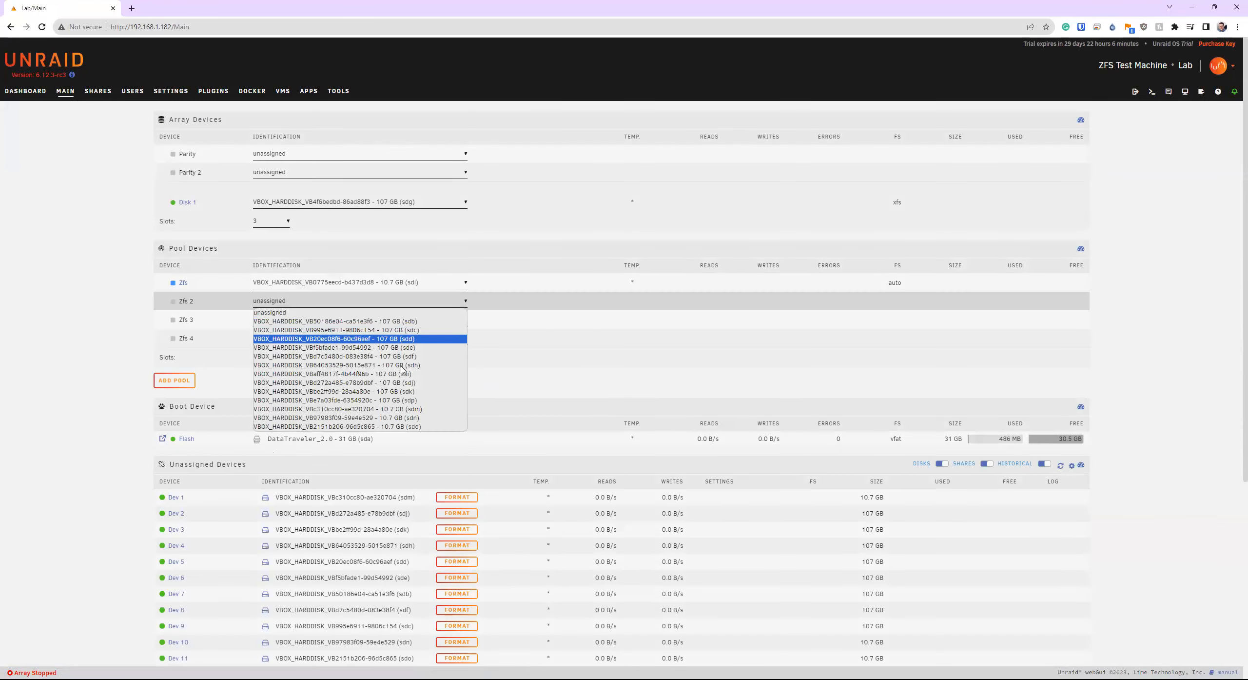
{"action": "left_click", "coordinate": [430, 411]}
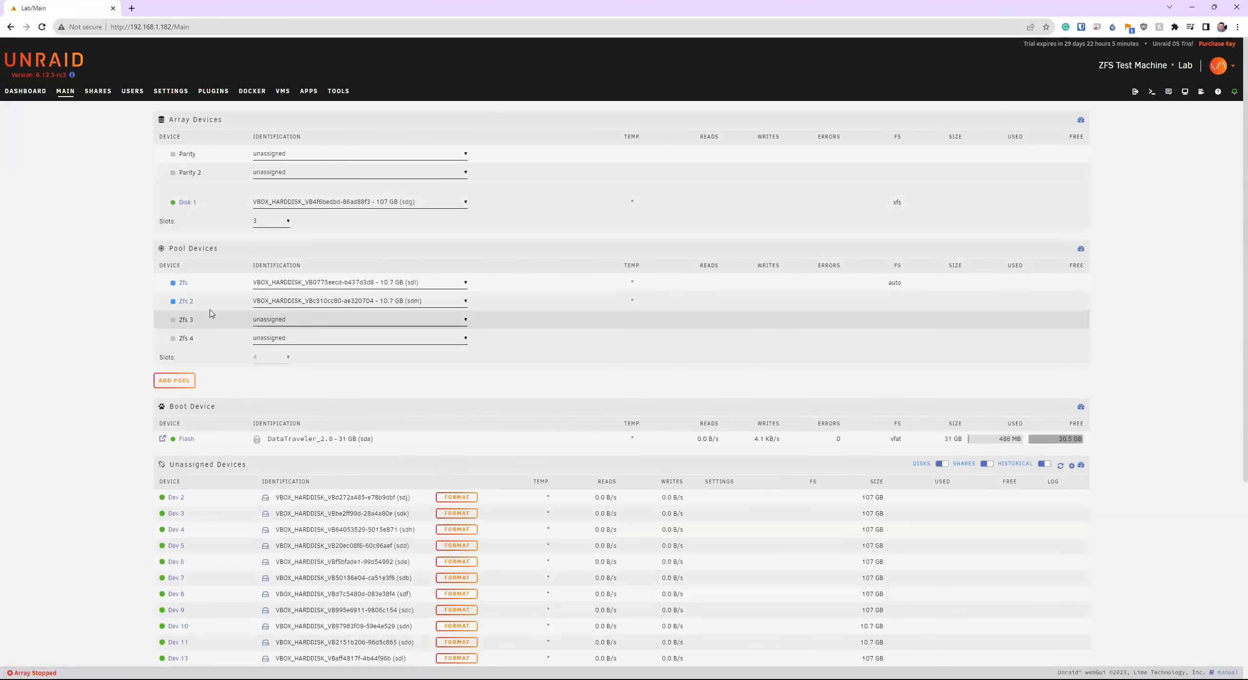
Step: Try the zfs file system type in the two-disk pool's settings, comparing the mirror and raid0 profiles
{"action": "left_click", "coordinate": [183, 284]}
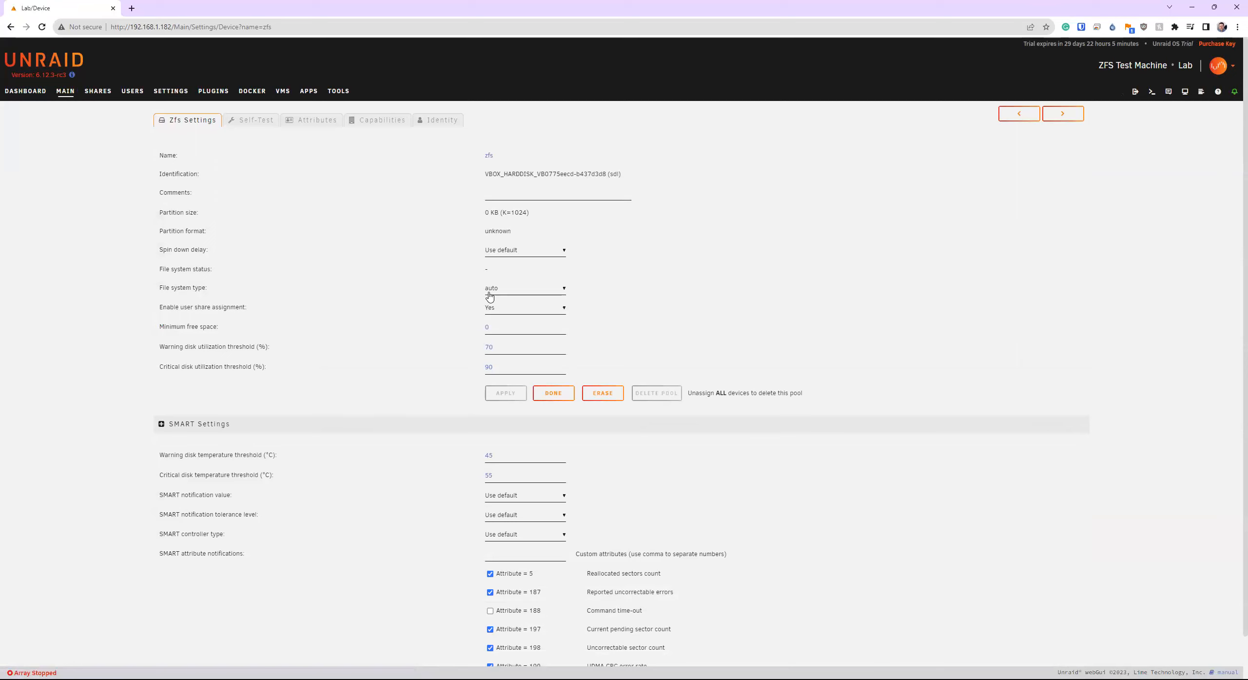
{"action": "left_click", "coordinate": [490, 291]}
{"action": "key", "text": "Return"}
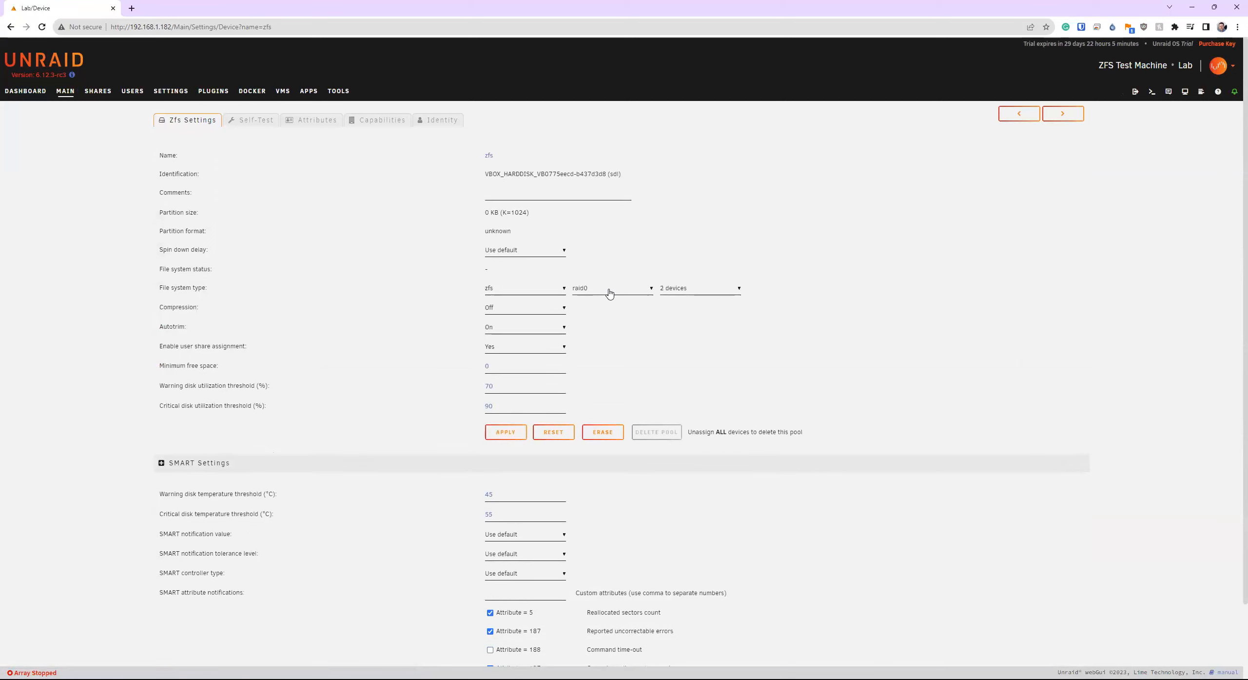
{"action": "left_click", "coordinate": [607, 289]}
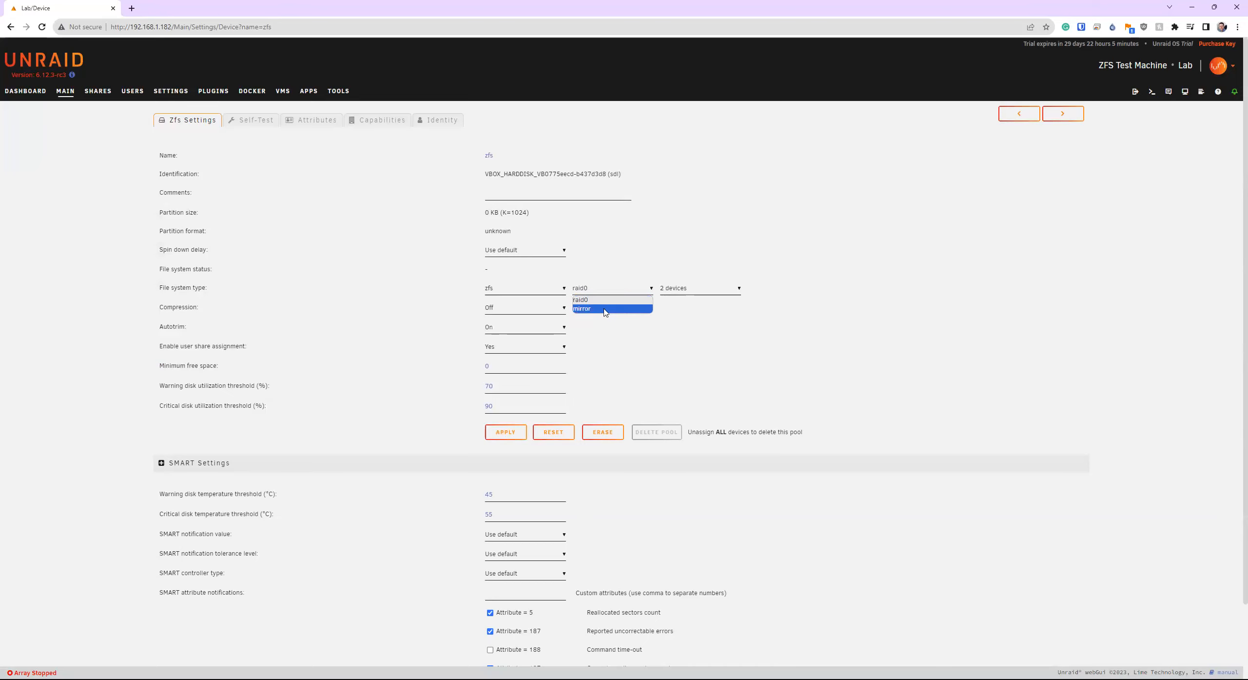
{"action": "left_click", "coordinate": [603, 312]}
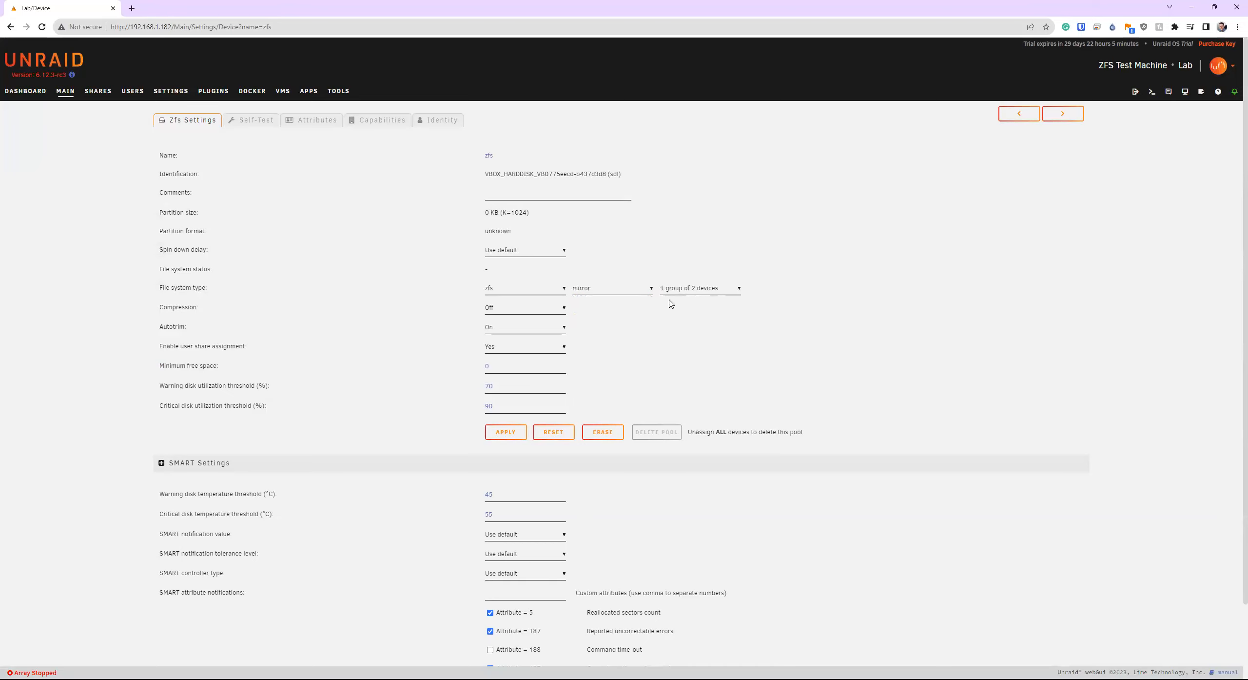
{"action": "left_click", "coordinate": [619, 293]}
{"action": "left_click", "coordinate": [612, 301]}
Step: Leave the pool settings unapplied and assign the 10.7 GB disk sdn to the Zfs 3 slot
{"action": "left_click", "coordinate": [65, 91]}
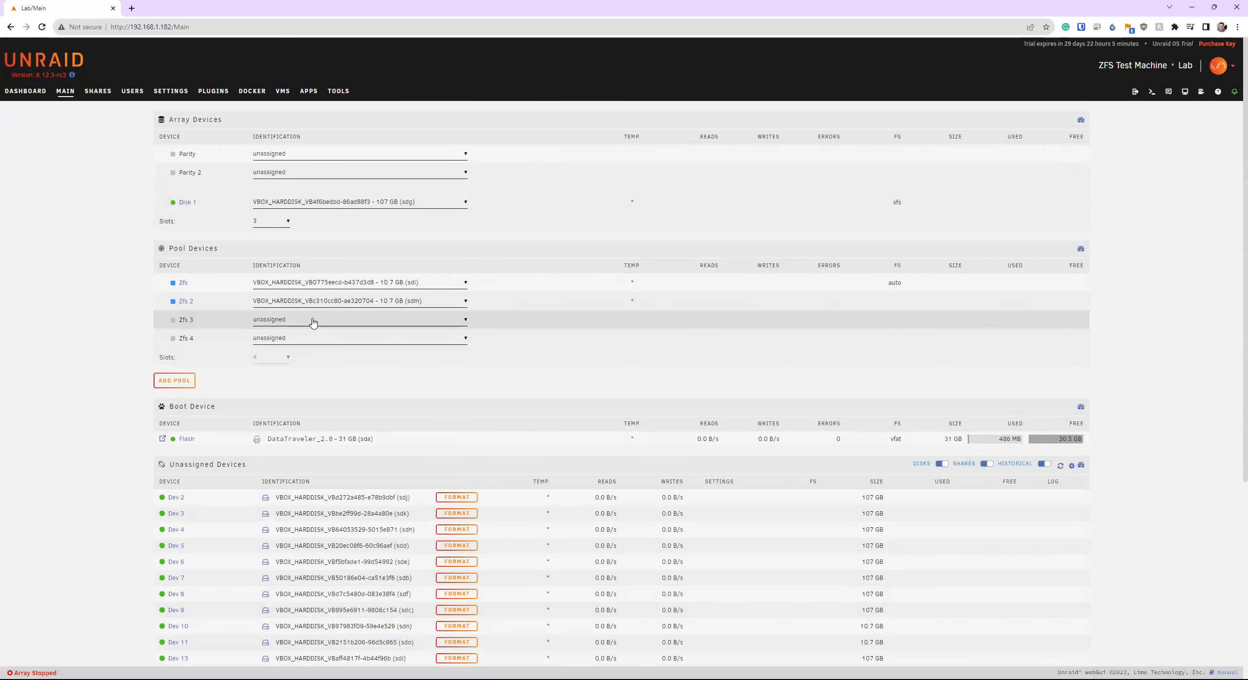
{"action": "left_click", "coordinate": [313, 321]}
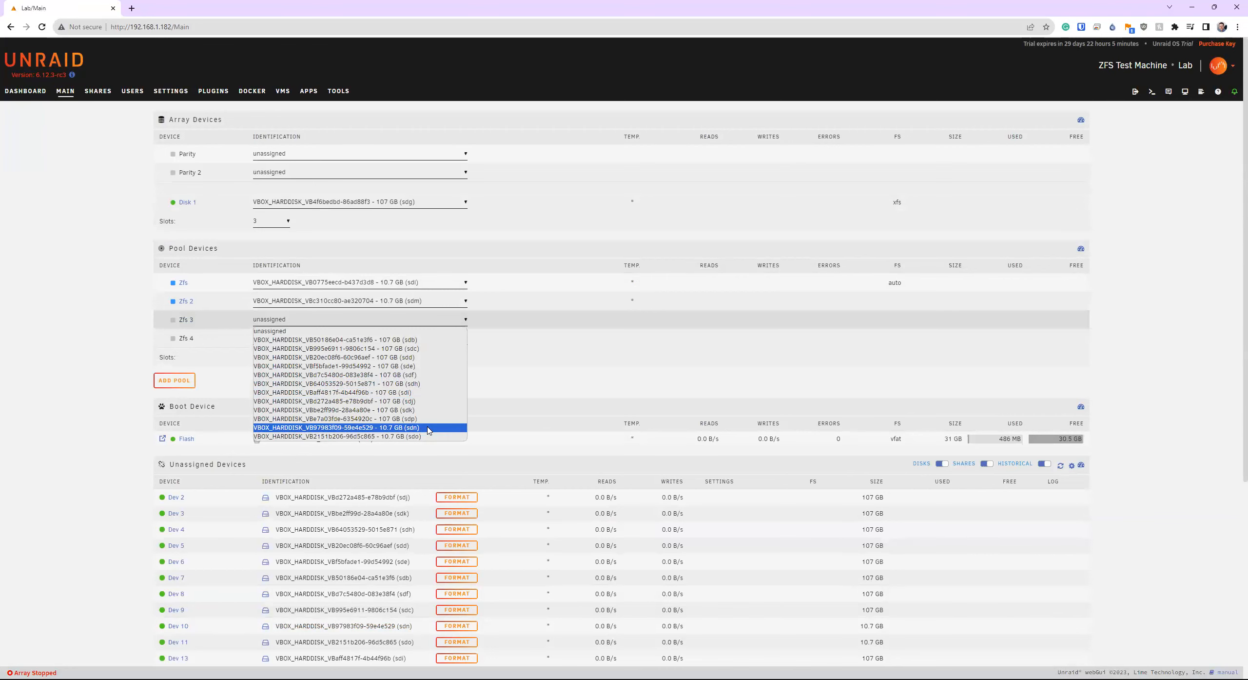
{"action": "left_click", "coordinate": [428, 428]}
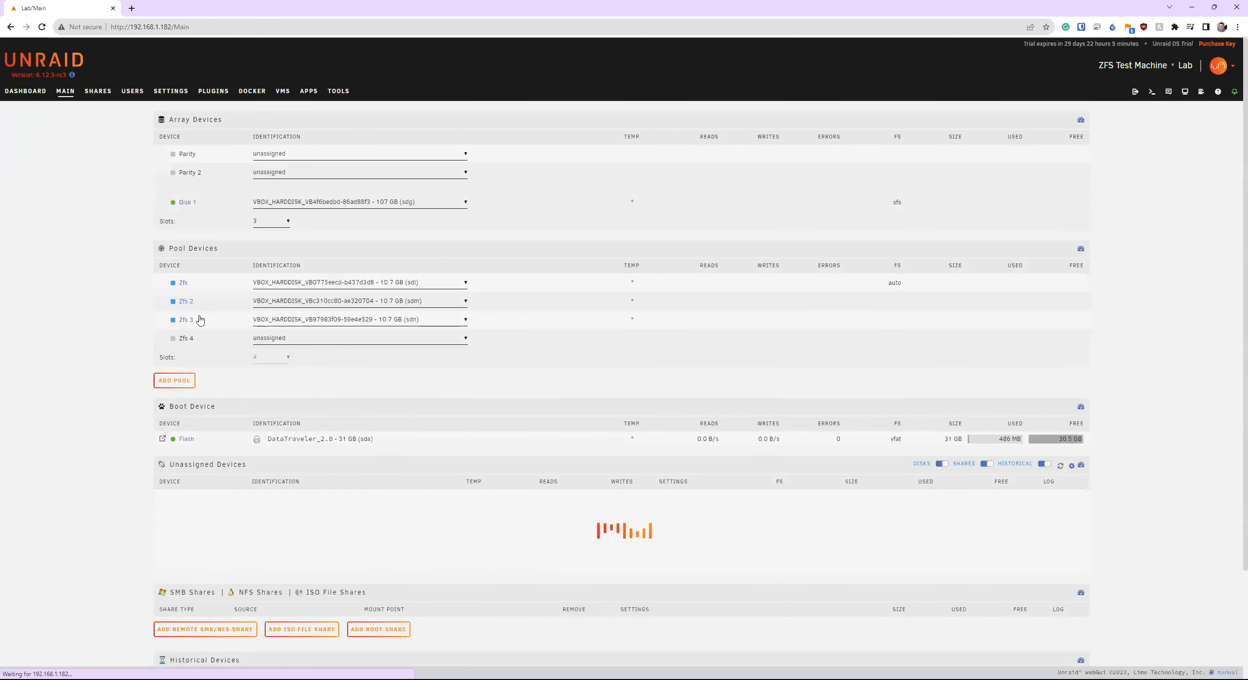
Step: Try the zfs file system type with the raidz profile in the three-disk pool's settings
{"action": "left_click", "coordinate": [183, 283]}
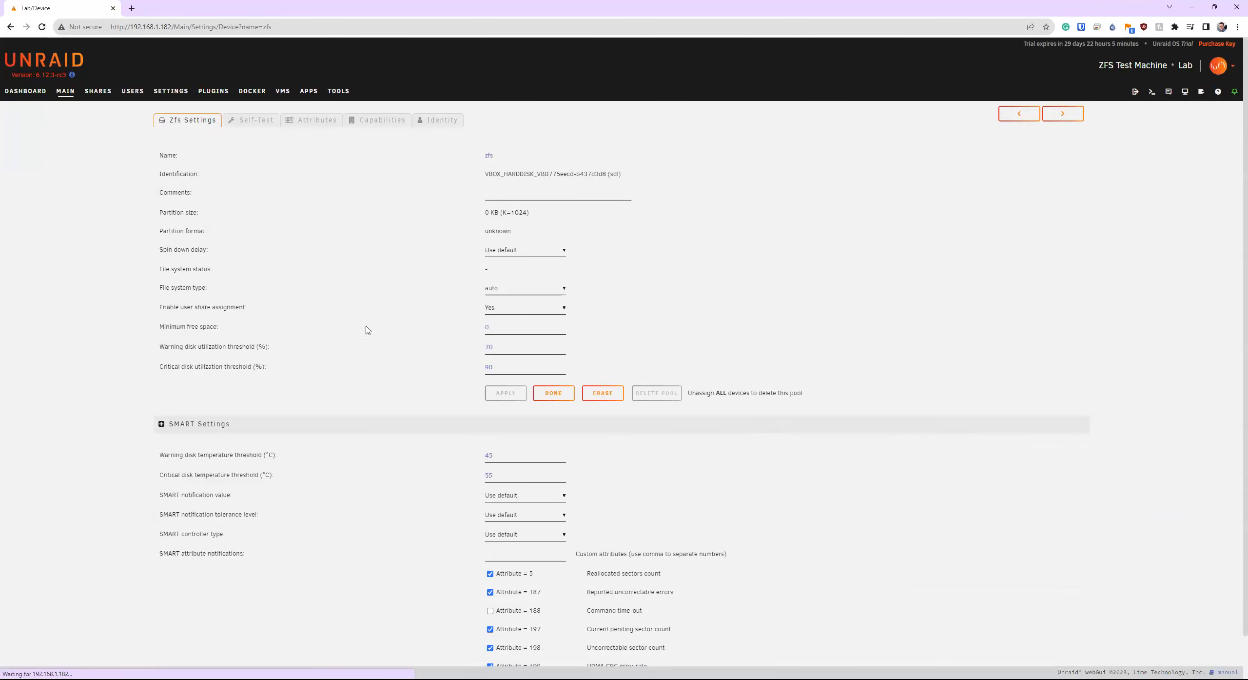
{"action": "left_click", "coordinate": [517, 288]}
{"action": "left_click", "coordinate": [507, 325]}
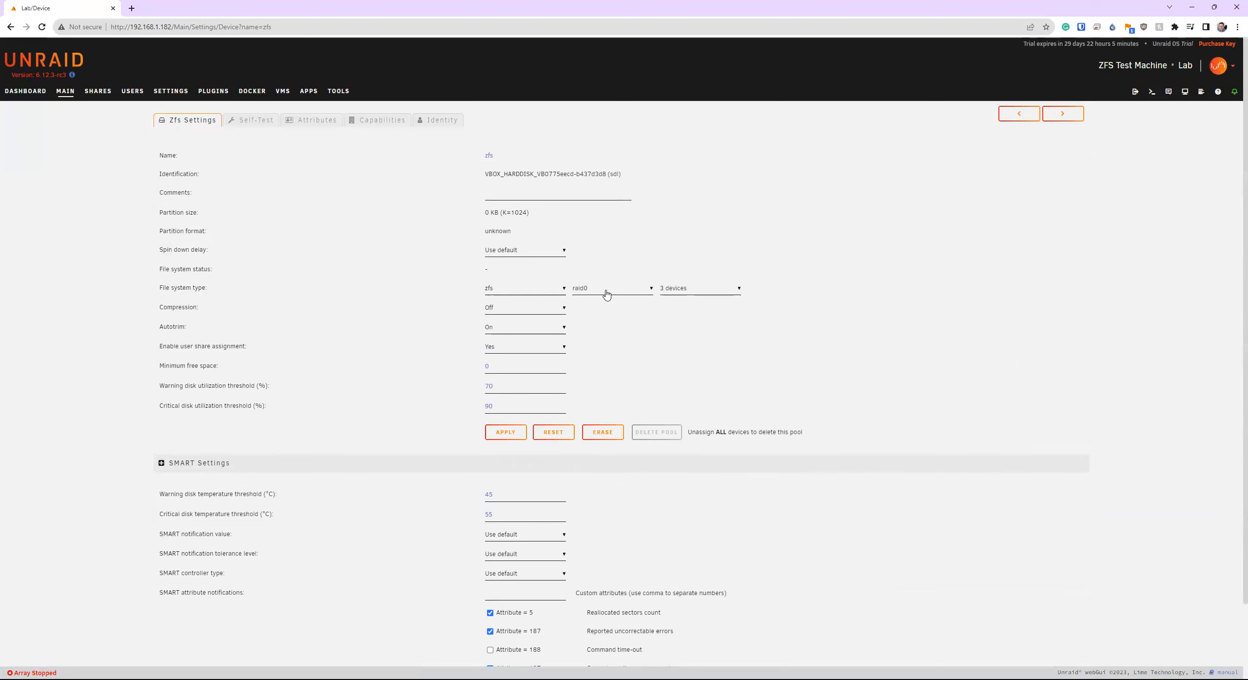
{"action": "left_click", "coordinate": [605, 291]}
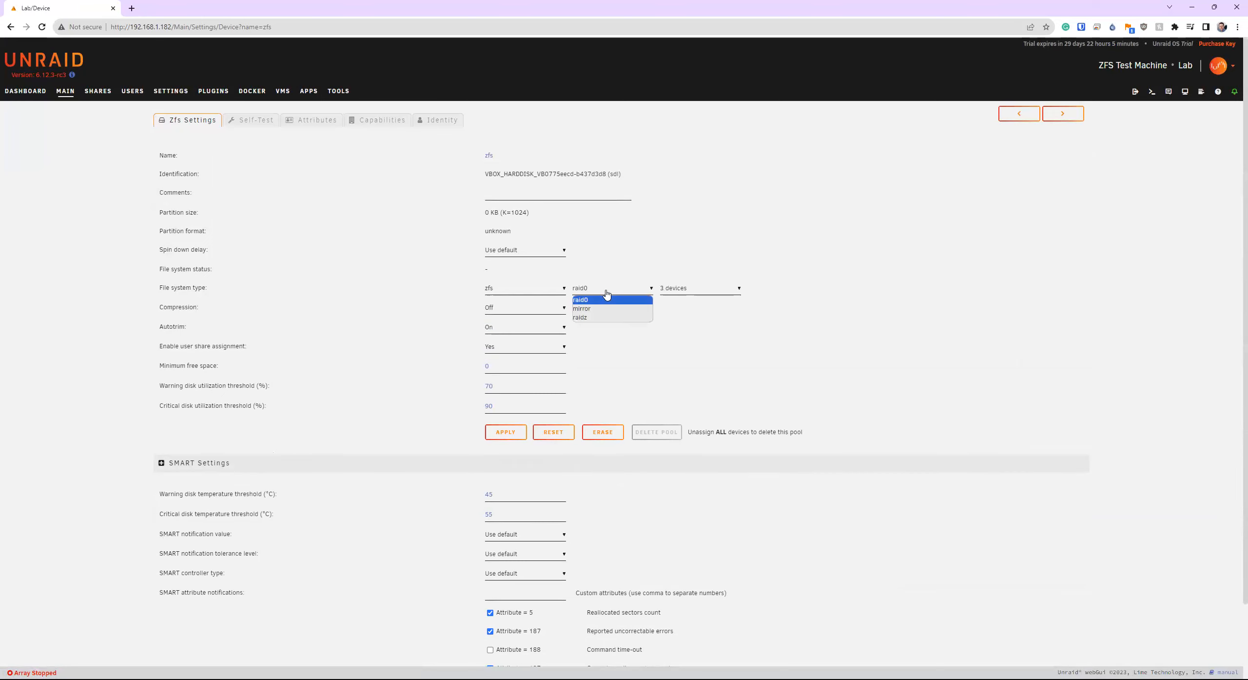
{"action": "left_click", "coordinate": [597, 318]}
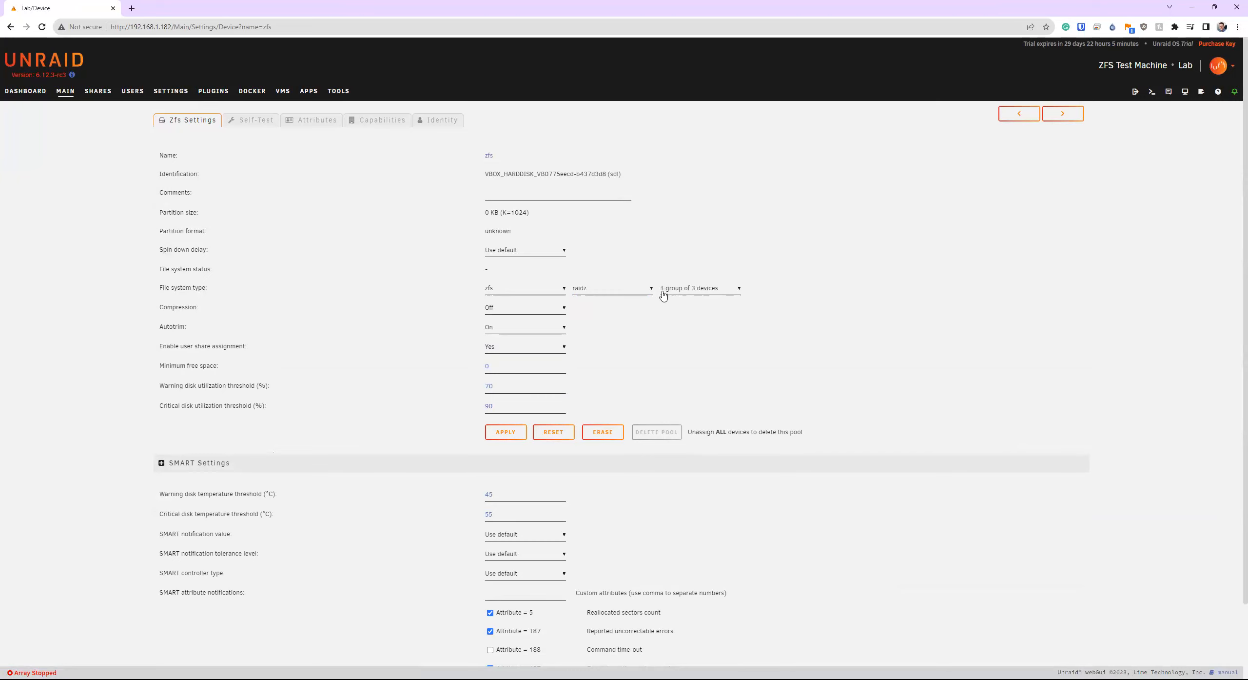
Step: Go back to the device overview and assign the 10.7 GB disk sdo to the Zfs 4 slot
{"action": "left_click", "coordinate": [65, 91]}
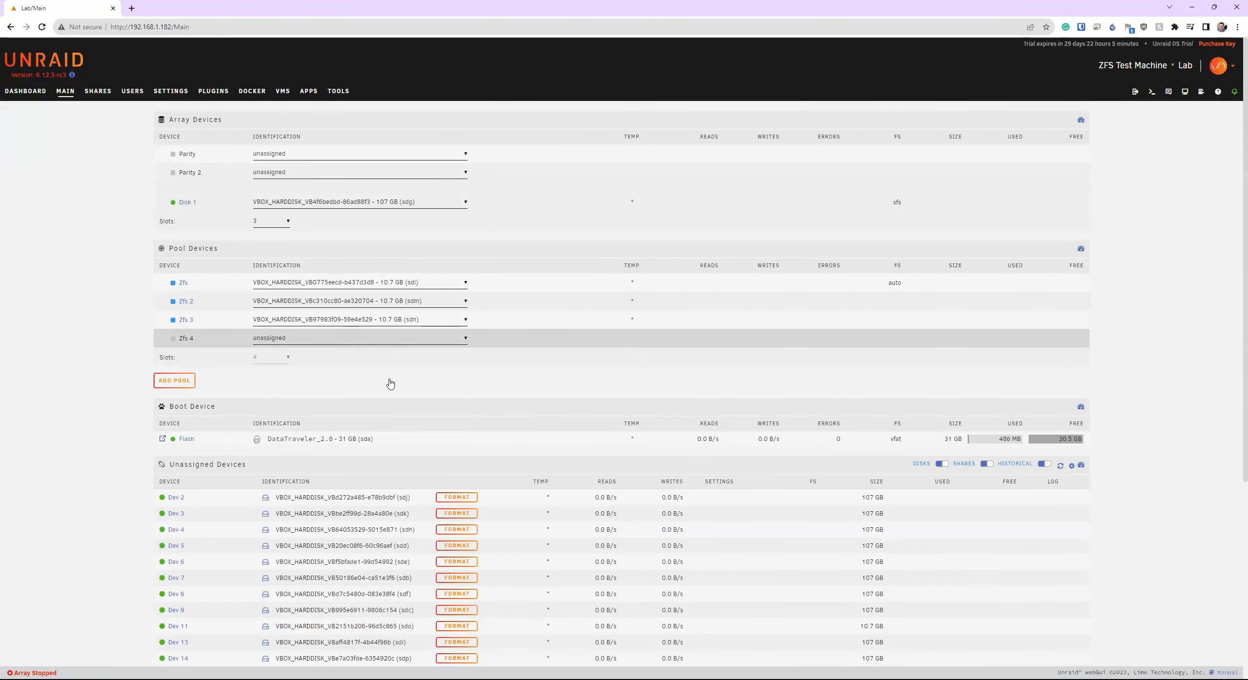
{"action": "left_click", "coordinate": [390, 338]}
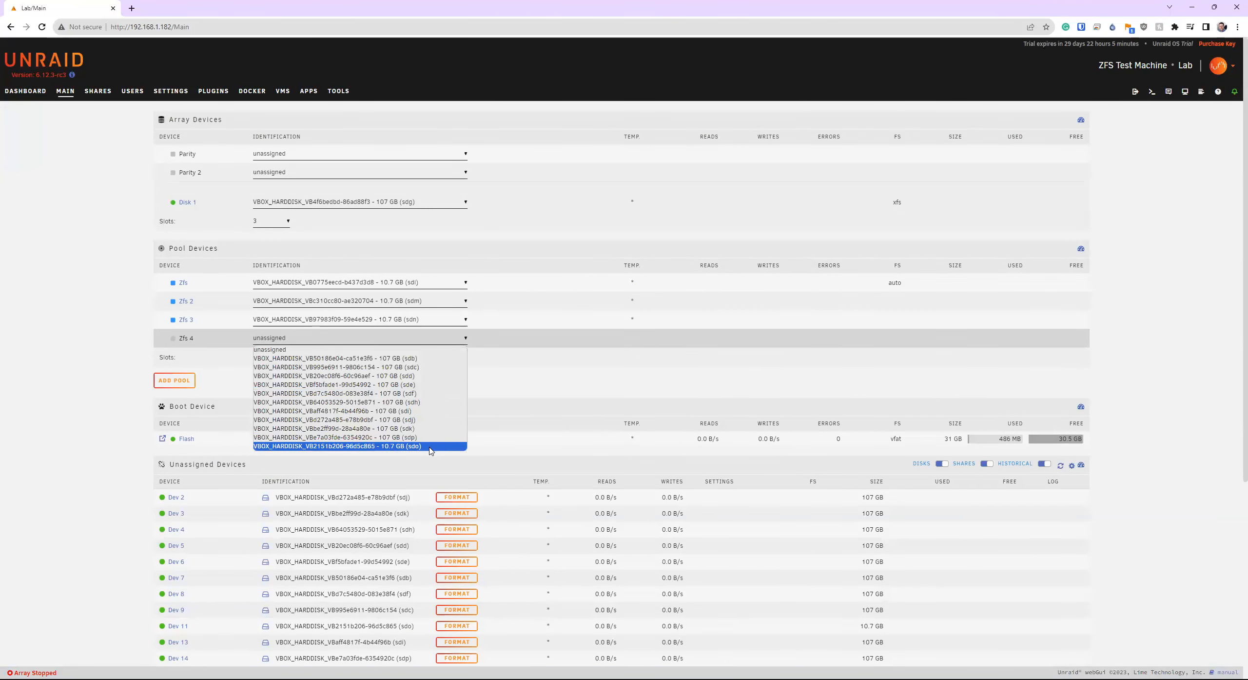
{"action": "left_click", "coordinate": [361, 445]}
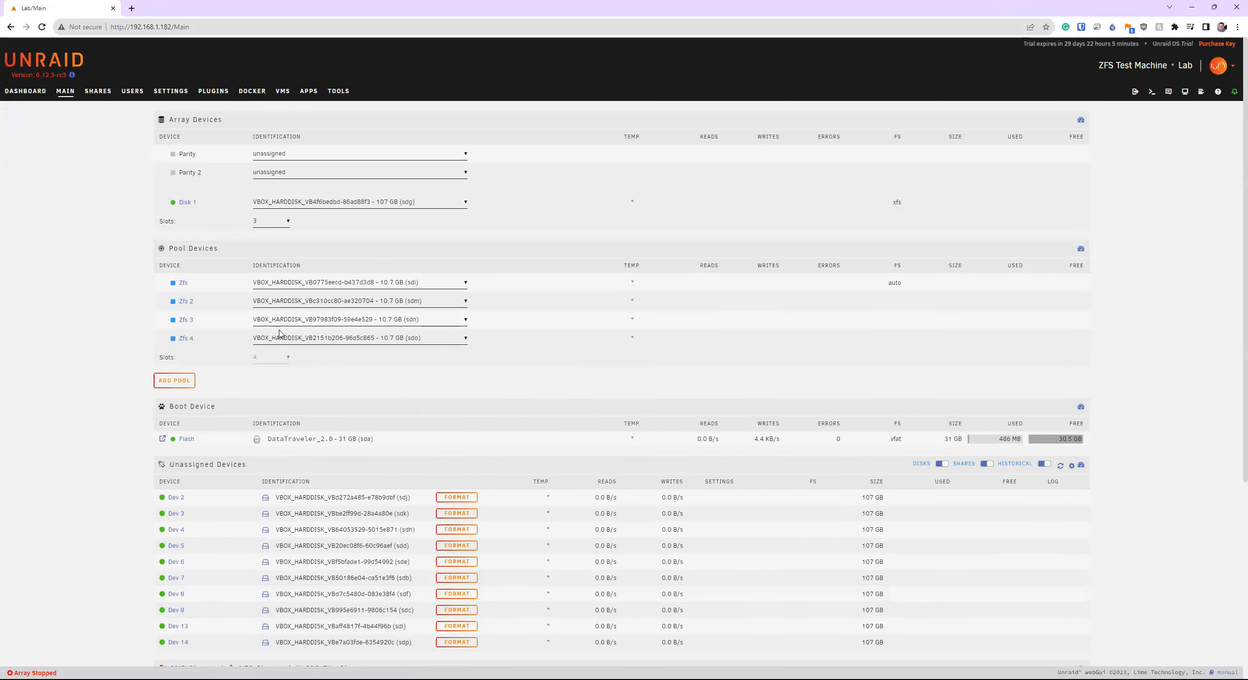
Step: Set the four-disk Zfs pool's file system type to zfs with the raidz profile in its settings
{"action": "left_click", "coordinate": [182, 283]}
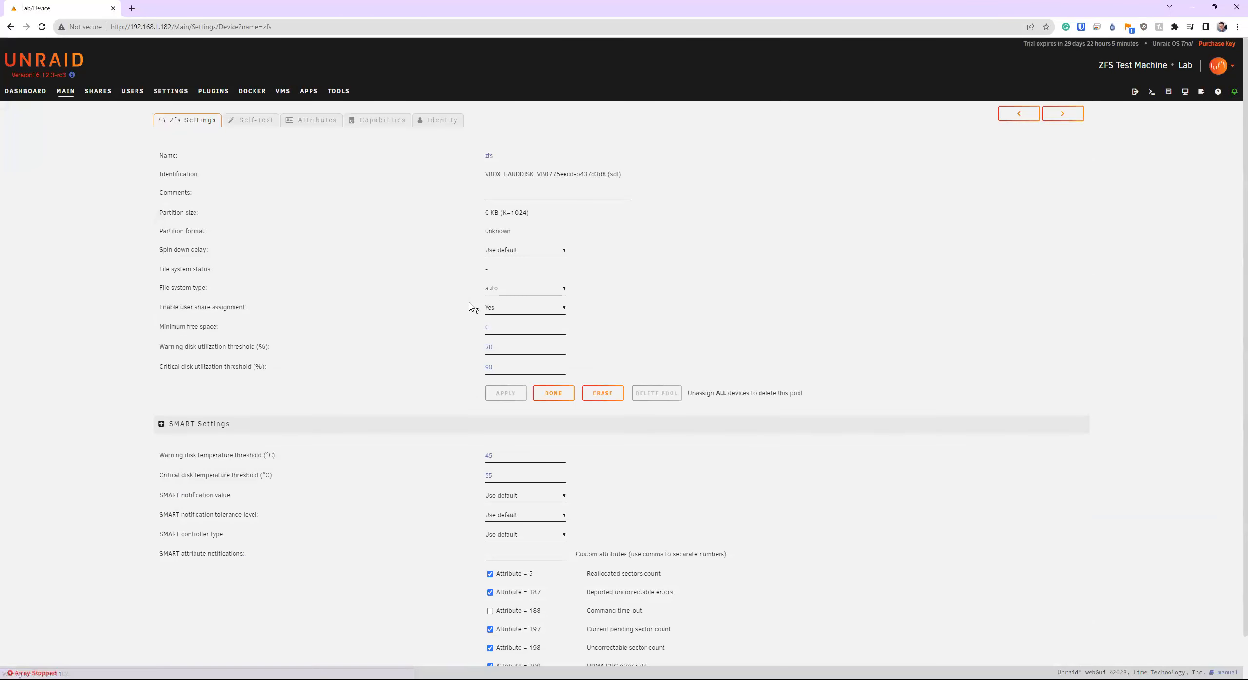
{"action": "left_click", "coordinate": [510, 291]}
{"action": "left_click", "coordinate": [507, 310]}
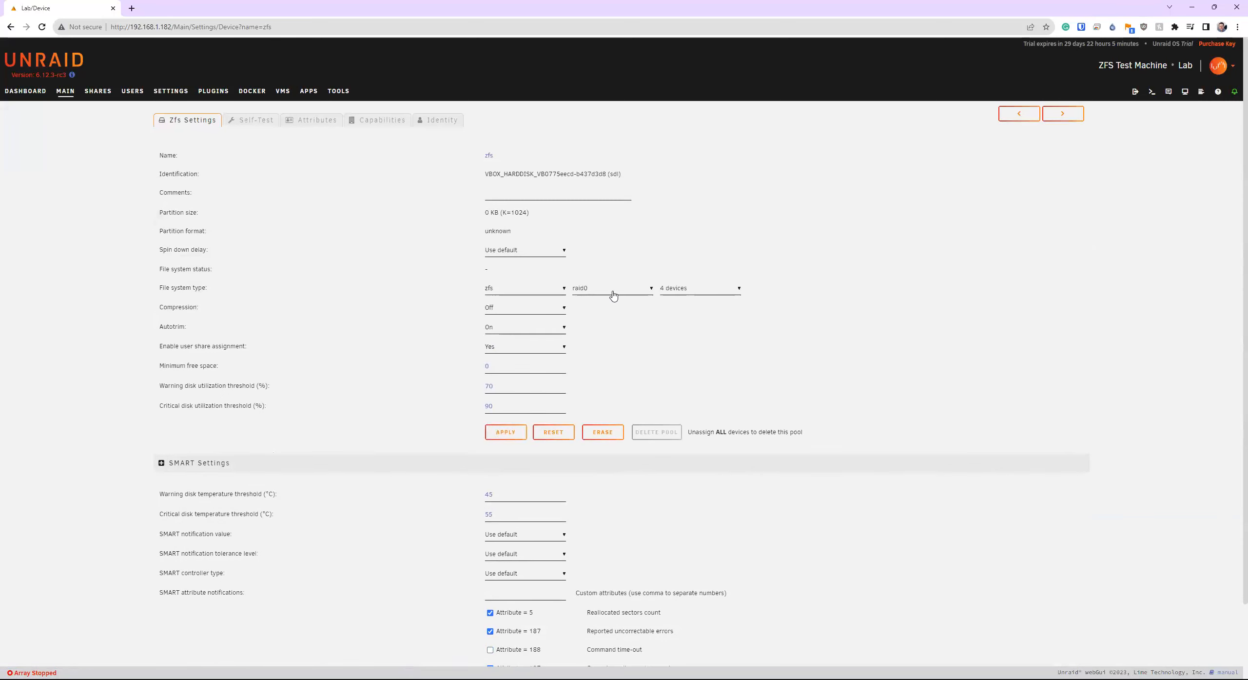
{"action": "left_click", "coordinate": [613, 293]}
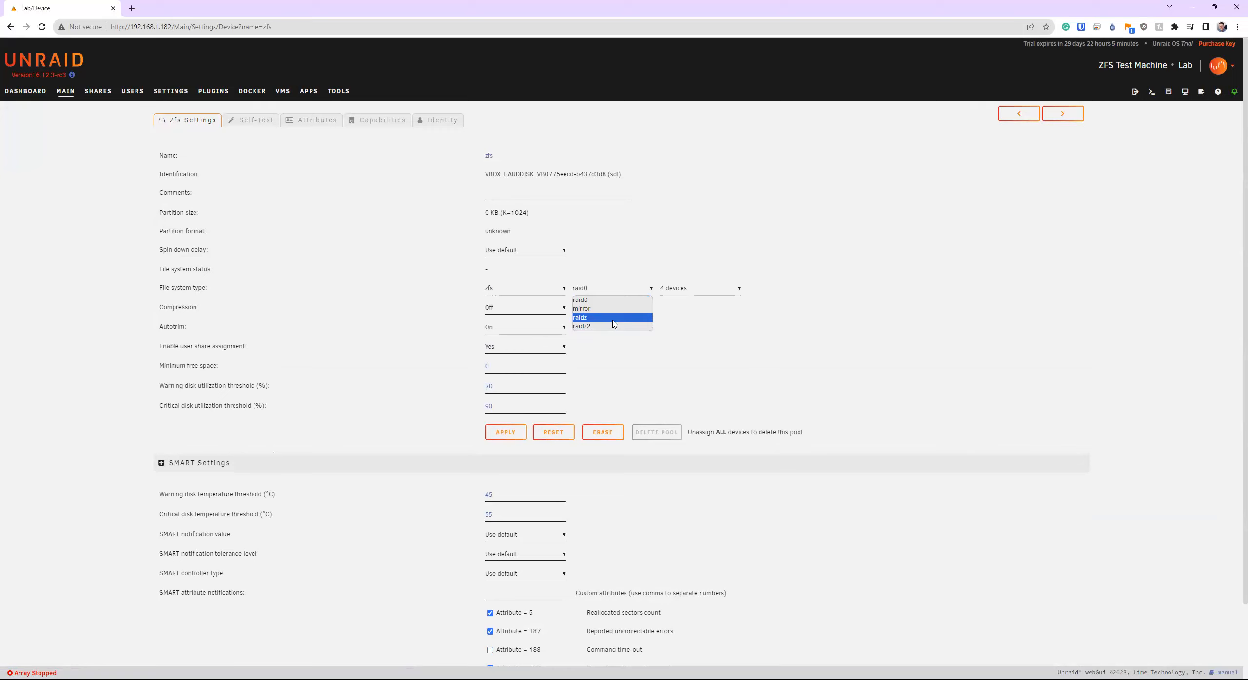
{"action": "left_click", "coordinate": [613, 317]}
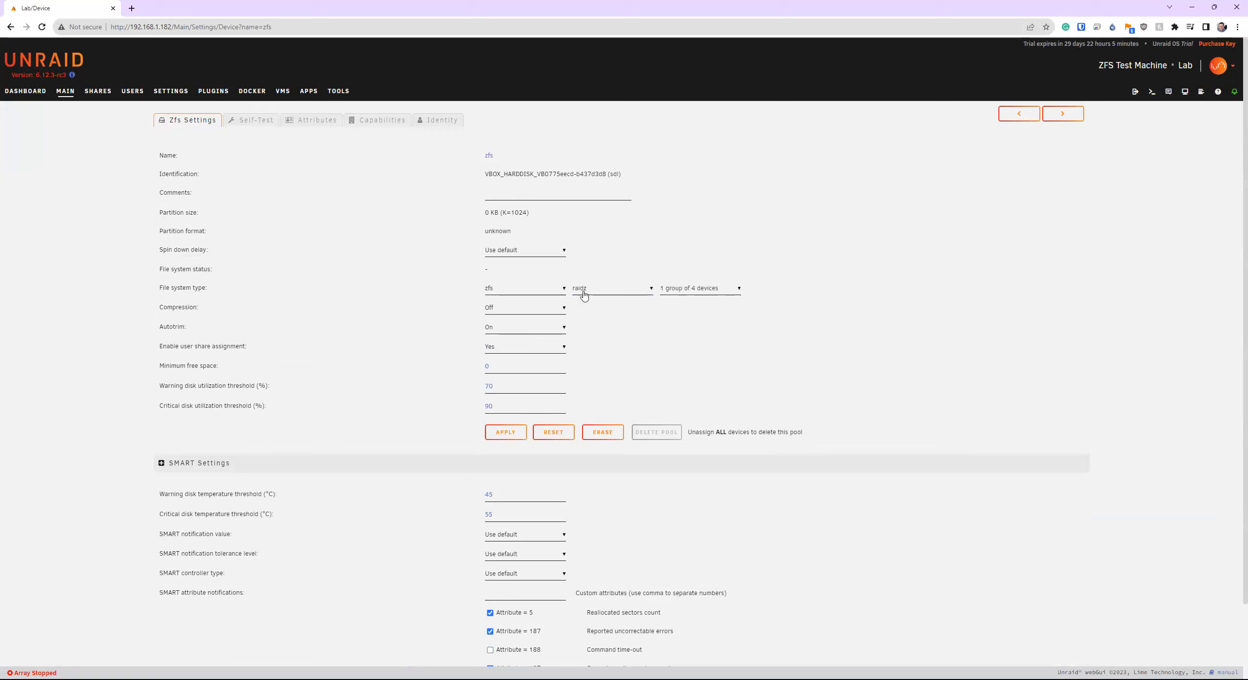
Step: Try the raidz2 profile, return to raidz with 1 group of 4 devices, and apply the pool settings
{"action": "left_click", "coordinate": [612, 294]}
{"action": "left_click", "coordinate": [601, 326]}
{"action": "left_click", "coordinate": [611, 291]}
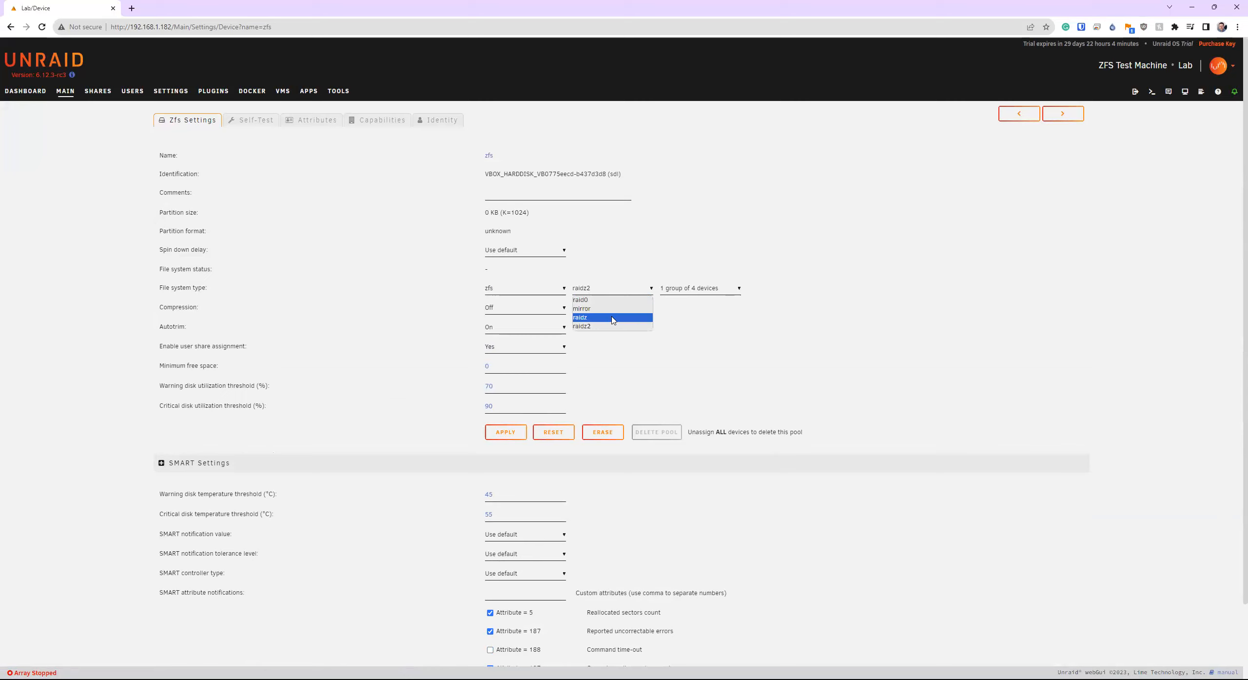
{"action": "left_click", "coordinate": [613, 318]}
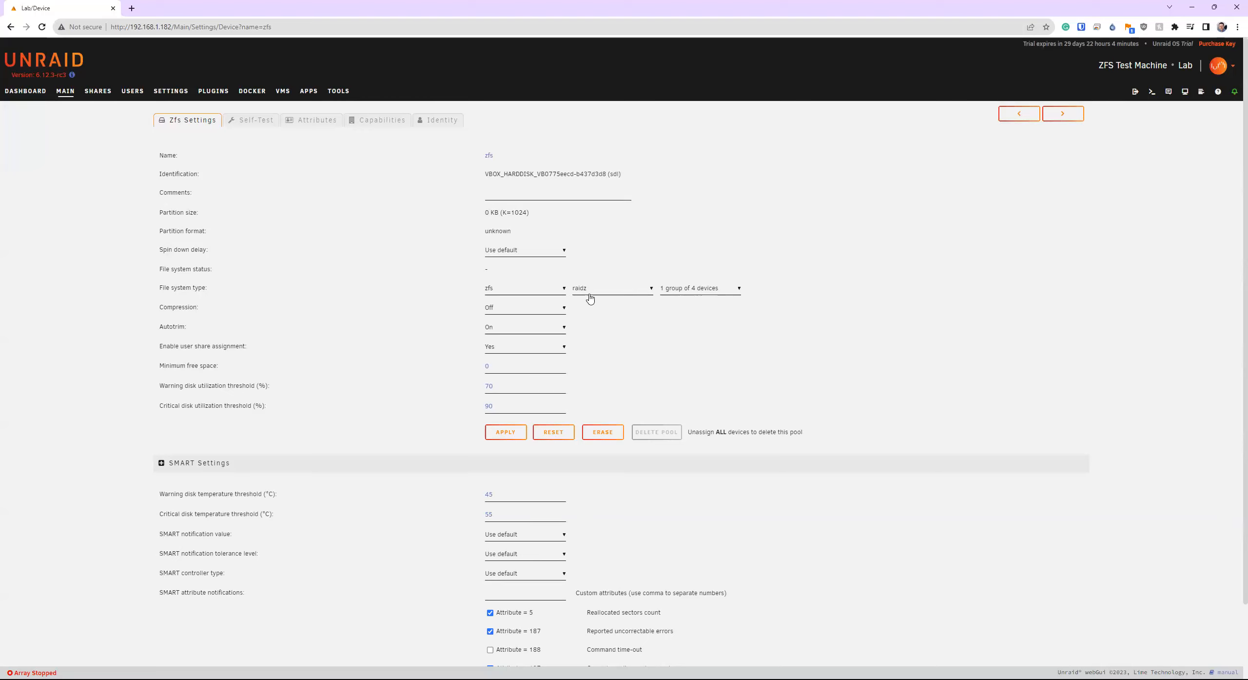
{"action": "left_click", "coordinate": [505, 431]}
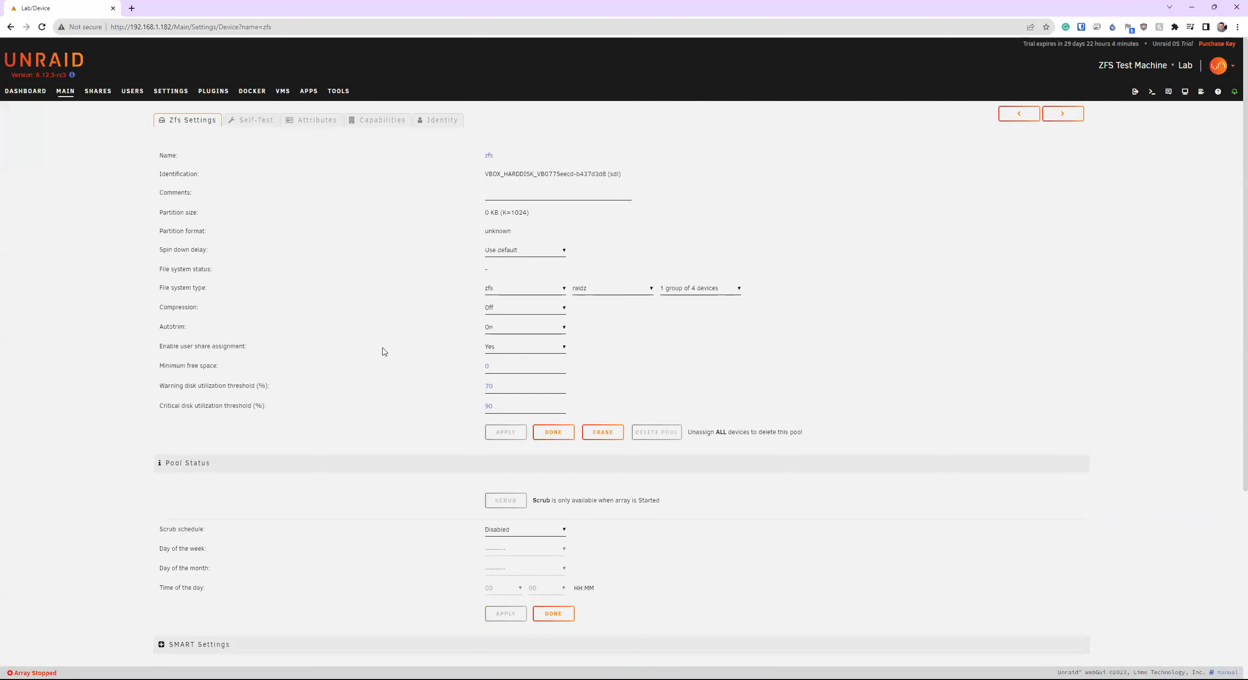
Step: Return to the device overview and start the array with the four-disk Zfs pool
{"action": "left_click", "coordinate": [66, 91]}
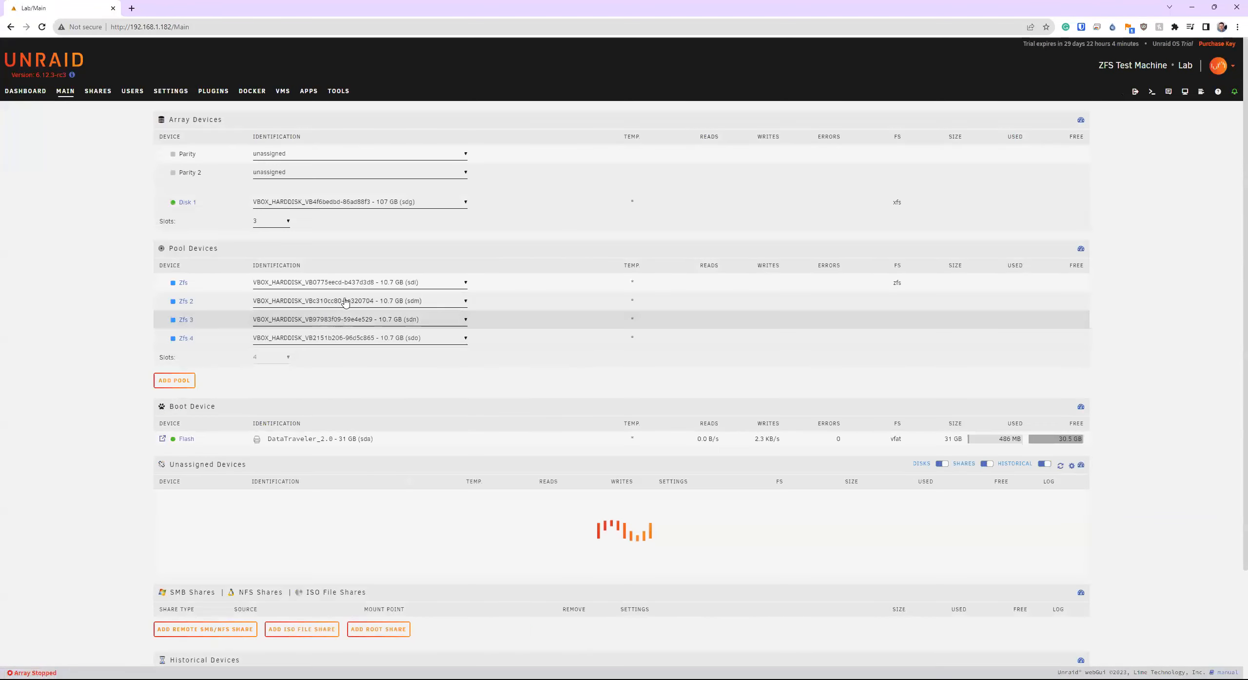
{"action": "scroll", "coordinate": [545, 369], "scroll_direction": "down", "scroll_amount": 5}
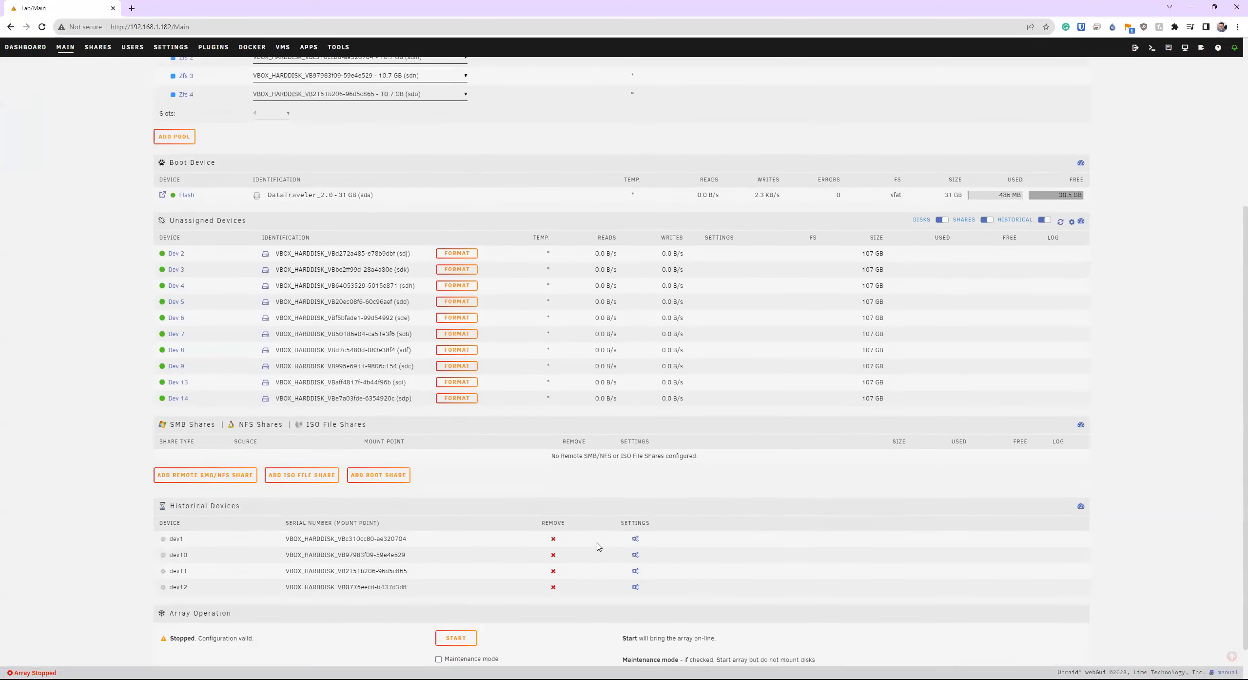
{"action": "left_click", "coordinate": [466, 602]}
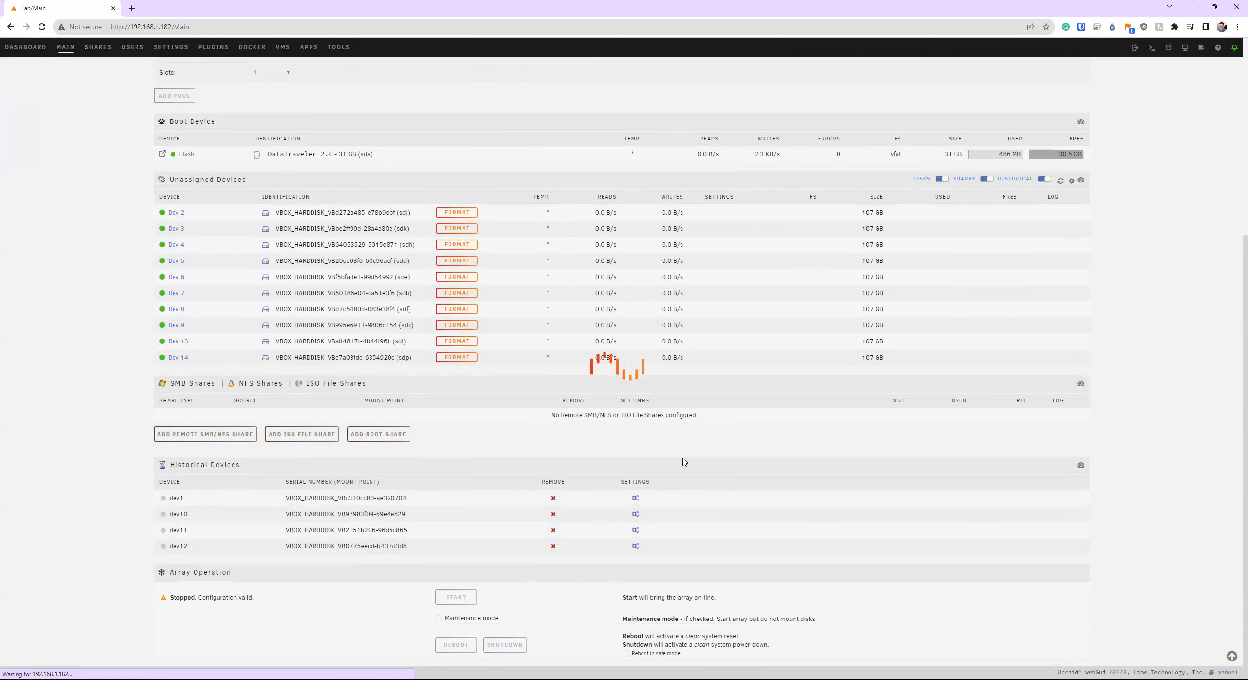
{"action": "scroll", "coordinate": [633, 454], "scroll_direction": "up", "scroll_amount": 6}
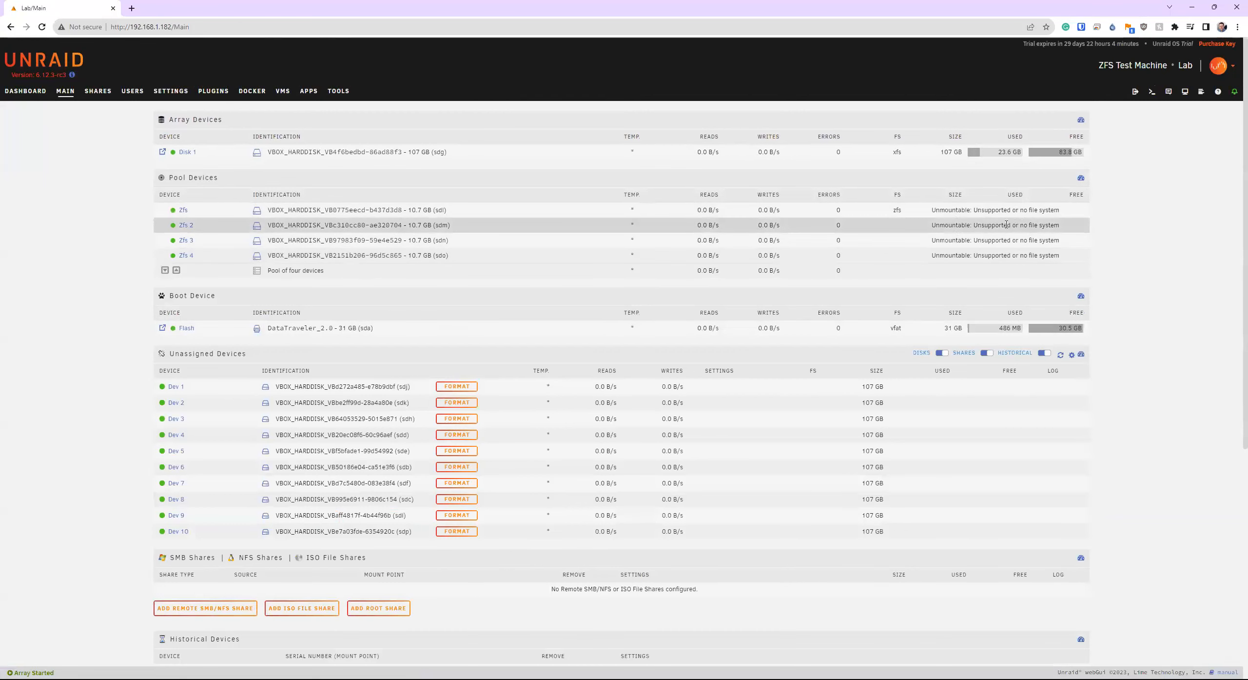
Step: Confirm and run the format of the unmountable Zfs pool disks
{"action": "scroll", "coordinate": [808, 357], "scroll_direction": "down", "scroll_amount": 5}
{"action": "left_click", "coordinate": [626, 520]}
{"action": "left_click", "coordinate": [459, 516]}
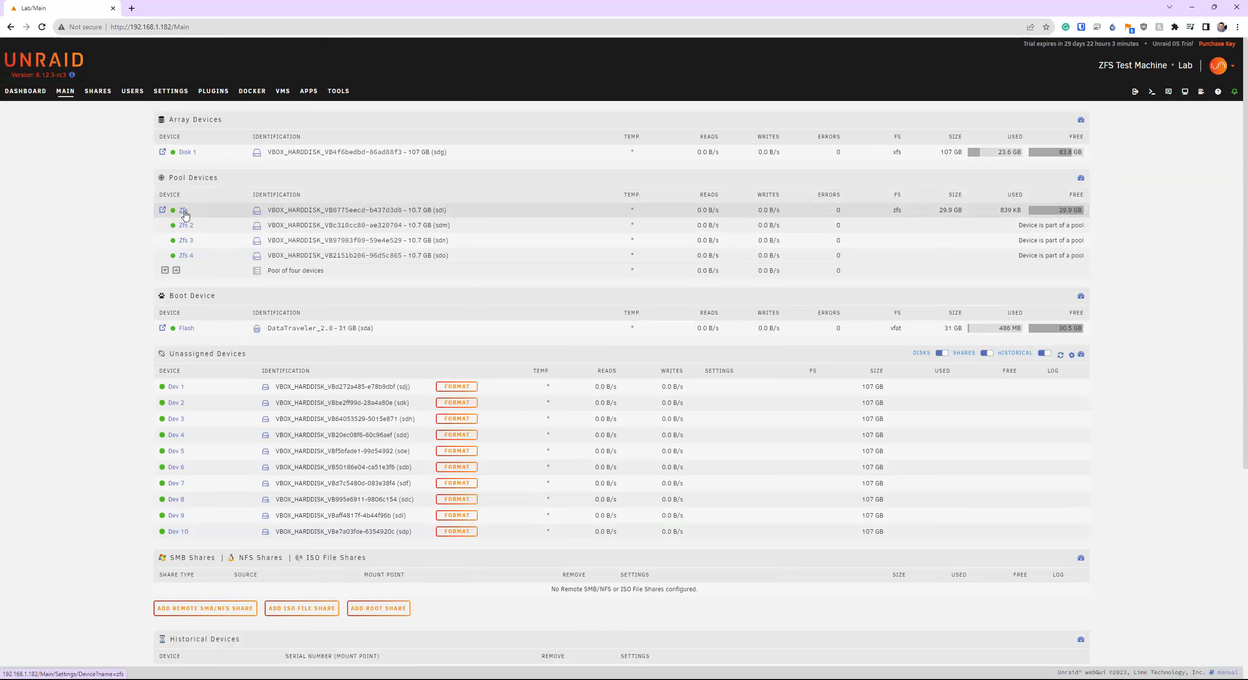
Step: Examine the Zfs pool's status report in its settings, including the pool state and RAID group
{"action": "left_click", "coordinate": [184, 210]}
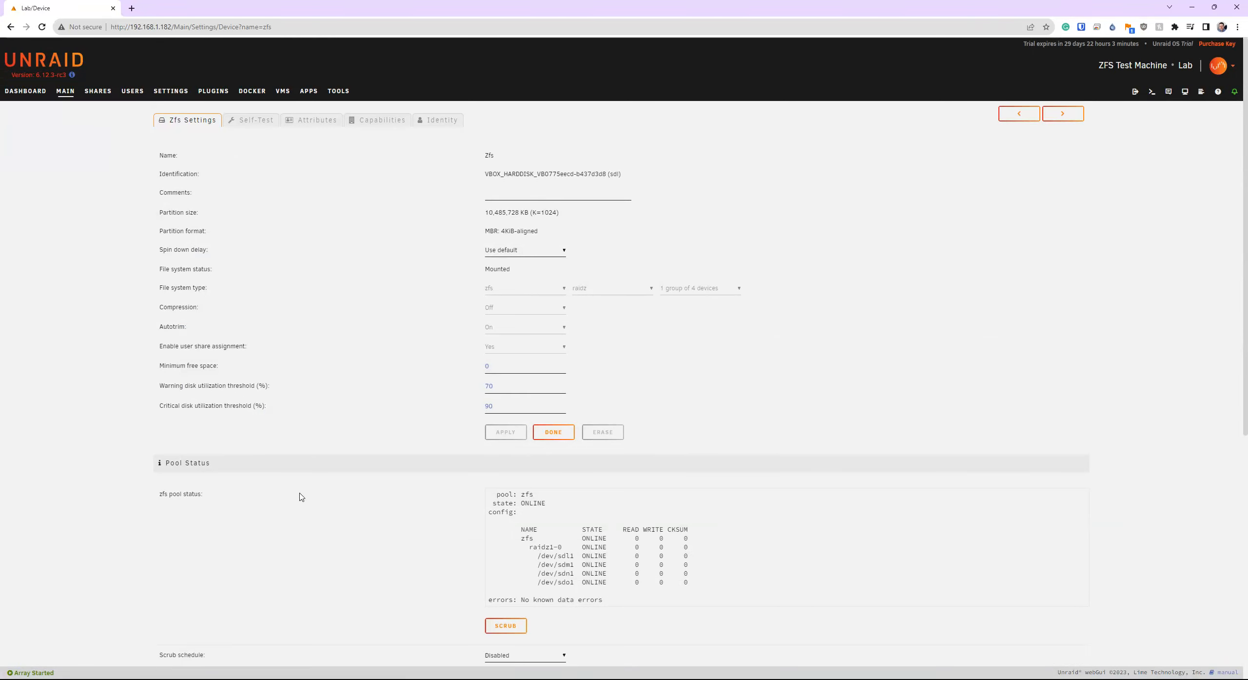
{"action": "scroll", "coordinate": [426, 512], "scroll_direction": "down", "scroll_amount": 3}
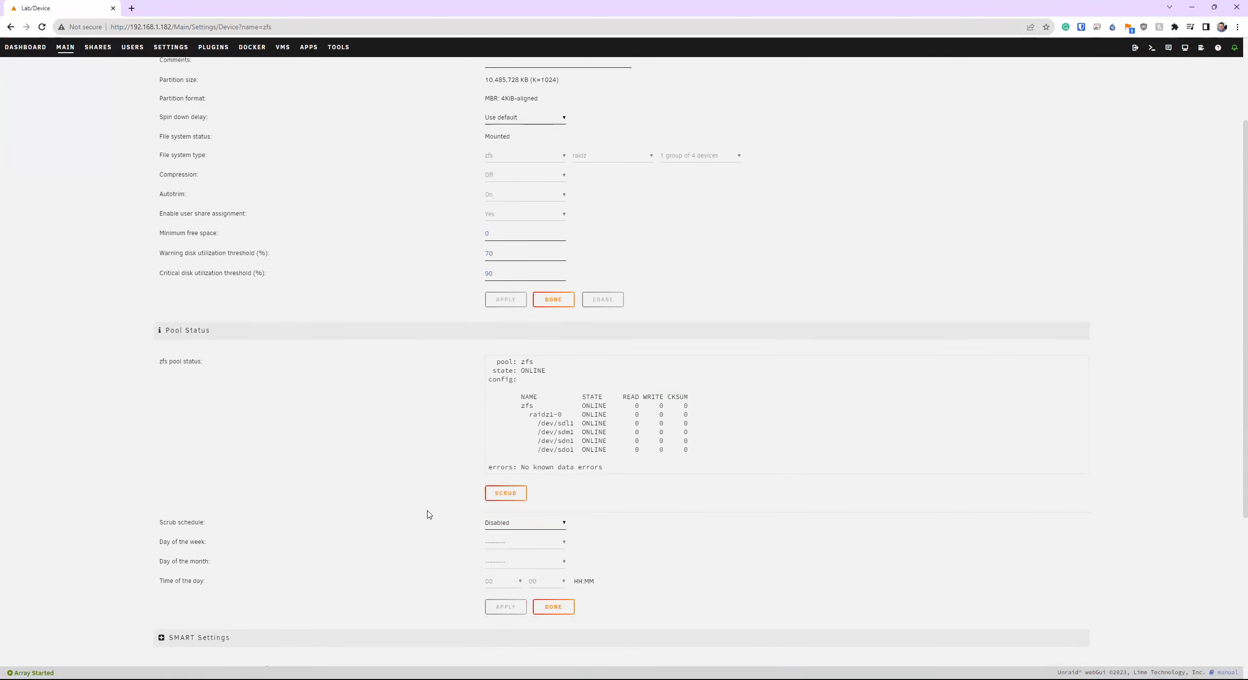
{"action": "double_click", "coordinate": [529, 348]}
{"action": "left_click_drag", "start_coordinate": [522, 358], "coordinate": [545, 357]}
{"action": "left_click_drag", "start_coordinate": [530, 401], "coordinate": [552, 401]}
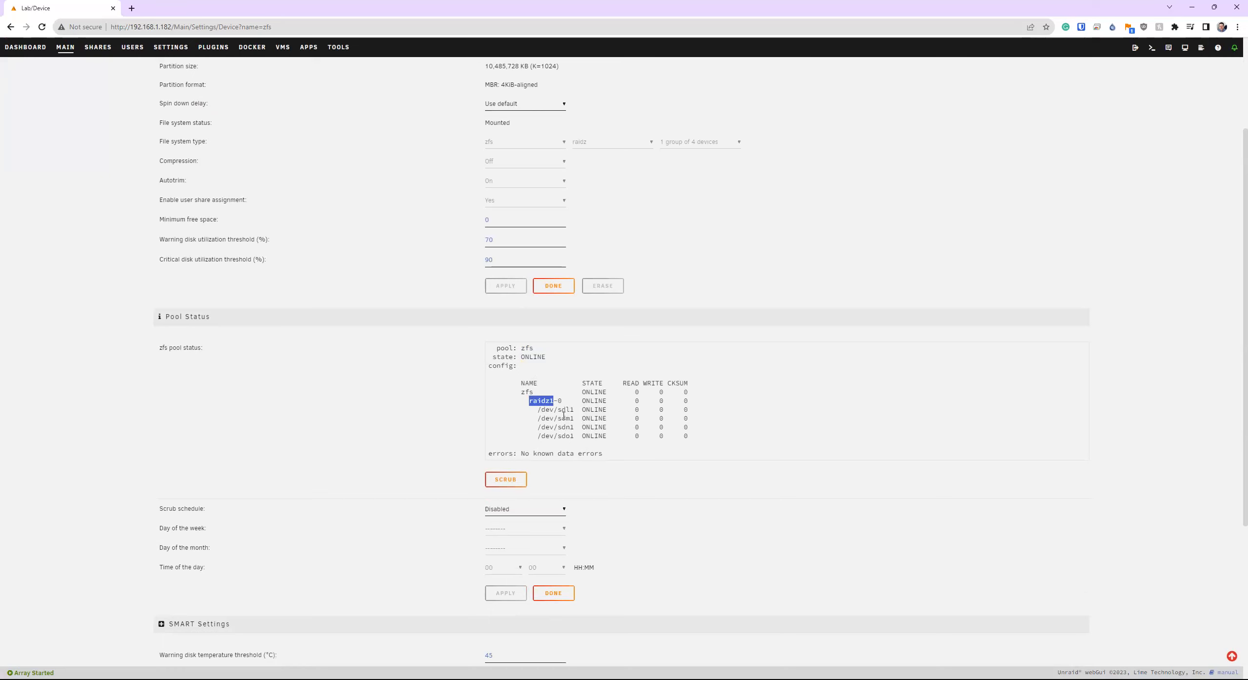
Step: Browse the Zfs pool's contents from the device overview and close the directory listing
{"action": "scroll", "coordinate": [629, 431], "scroll_direction": "up", "scroll_amount": 3}
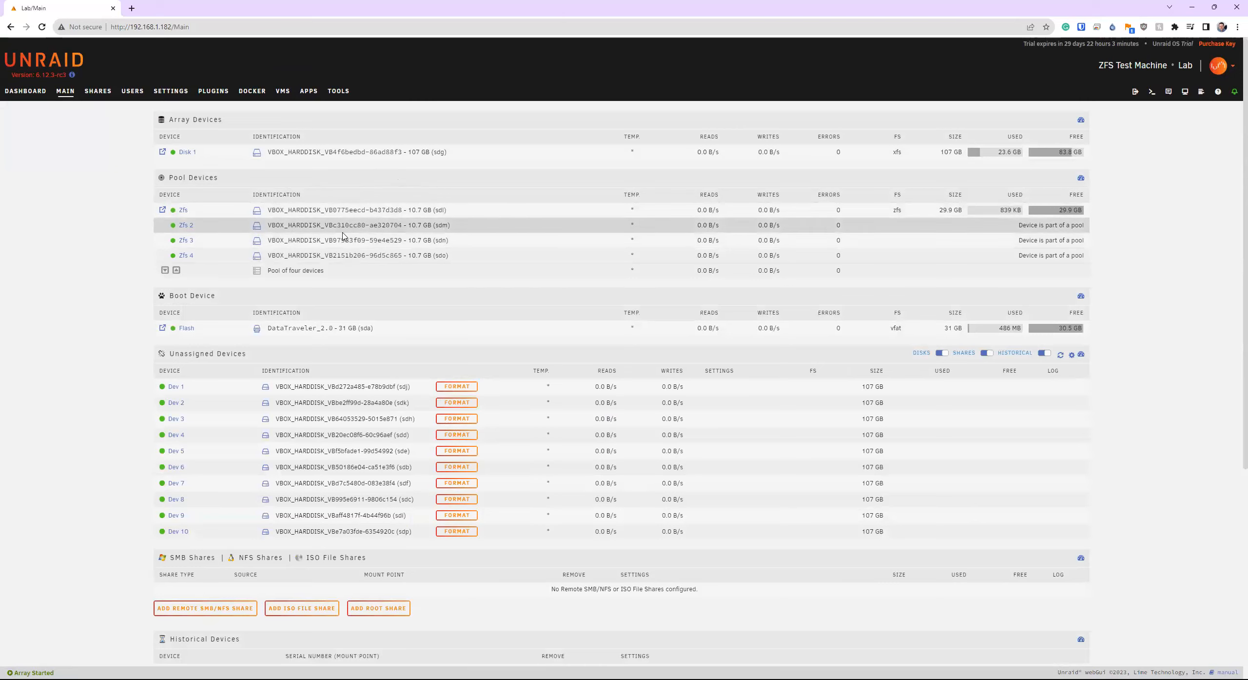
{"action": "left_click", "coordinate": [162, 211]}
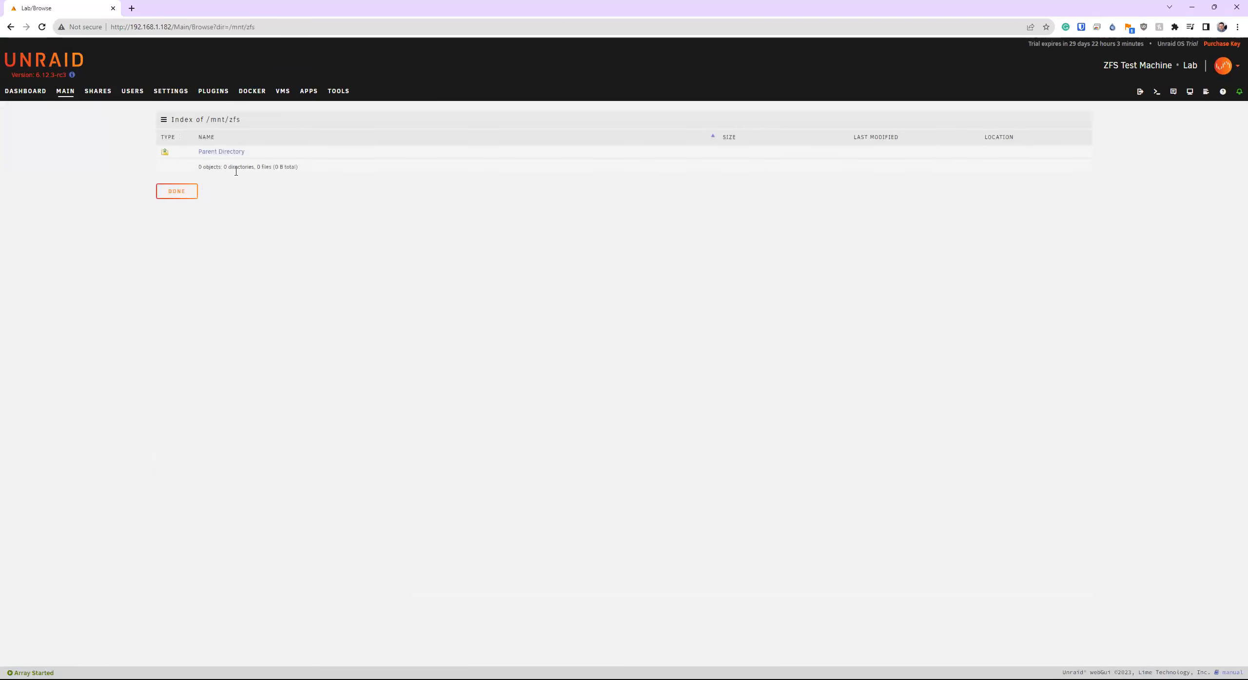
{"action": "left_click", "coordinate": [185, 195]}
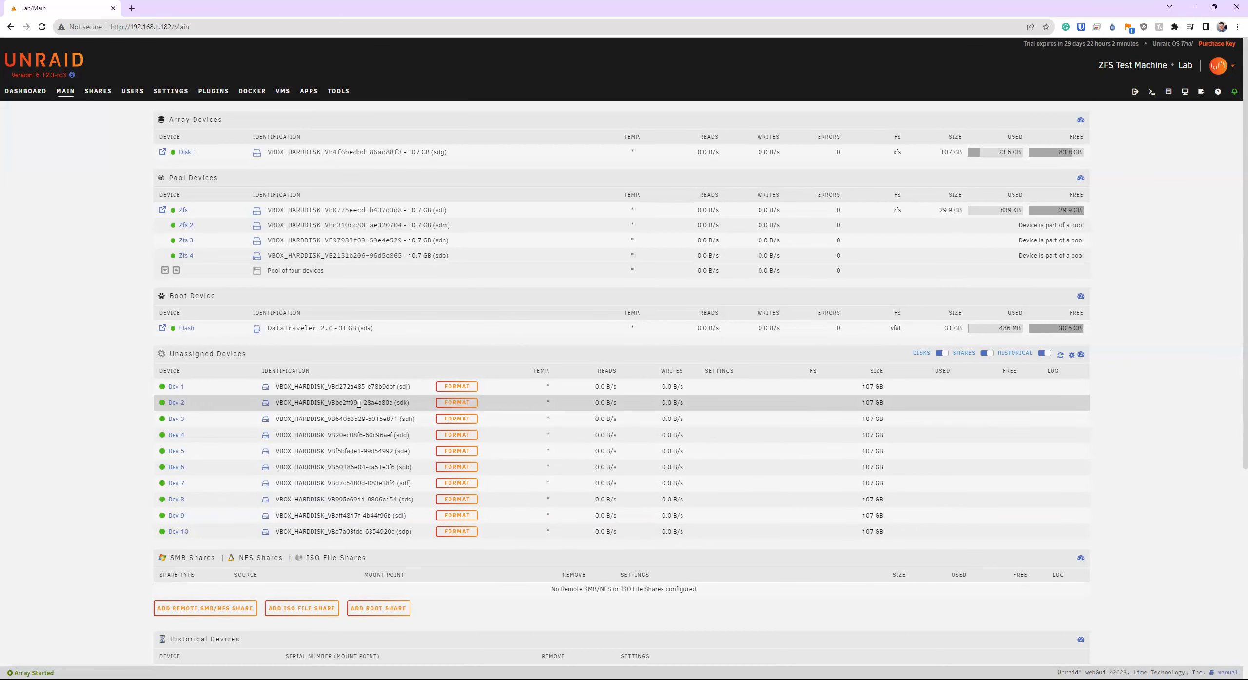
Step: Stop the array and confirm taking it offline
{"action": "scroll", "coordinate": [487, 488], "scroll_direction": "down", "scroll_amount": 3}
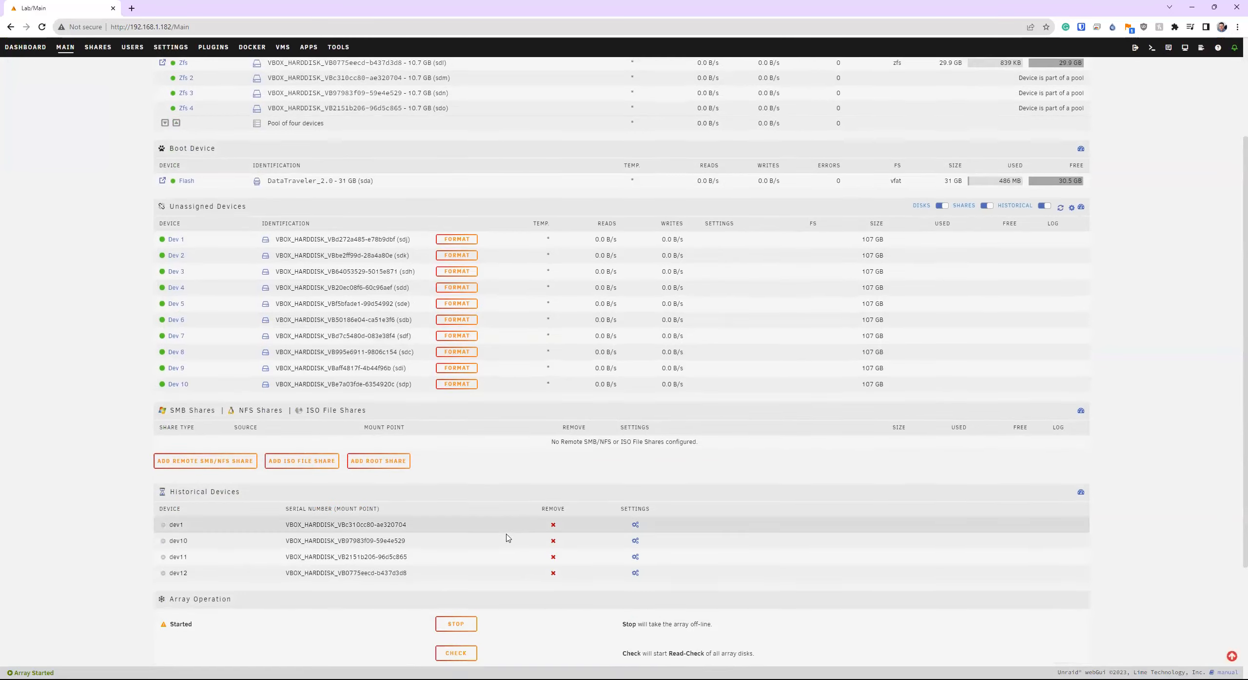
{"action": "scroll", "coordinate": [510, 536], "scroll_direction": "down", "scroll_amount": 3}
{"action": "left_click", "coordinate": [458, 479]}
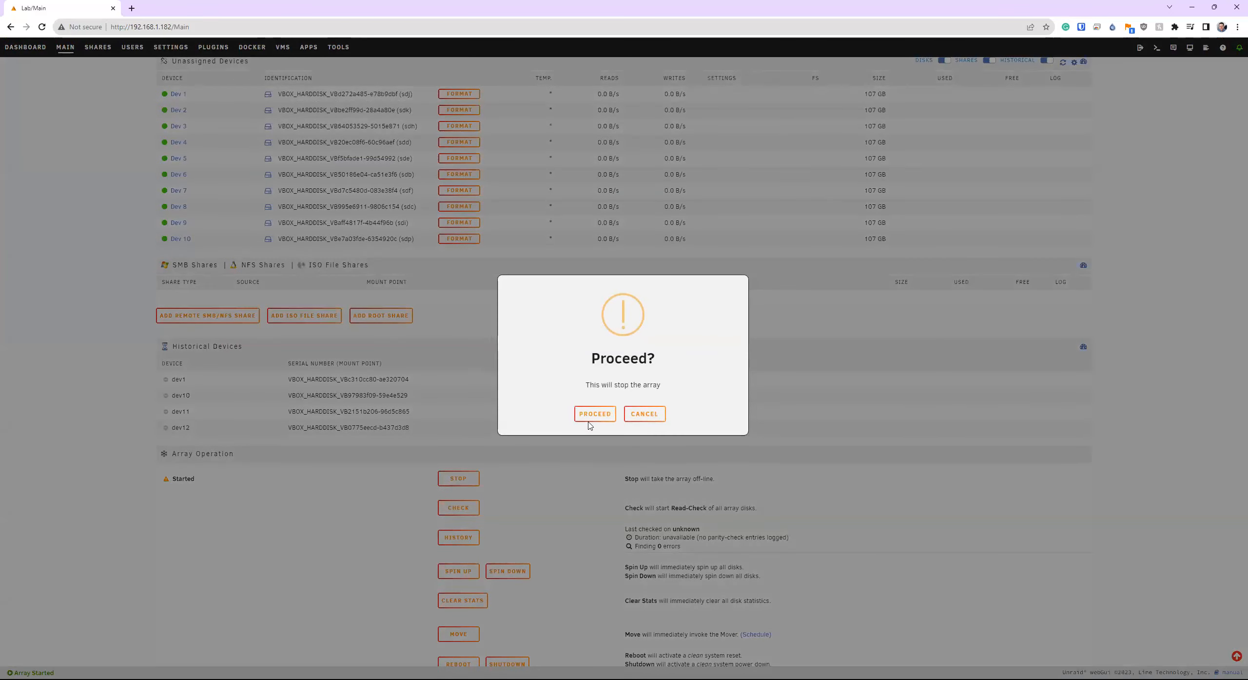
{"action": "left_click", "coordinate": [590, 417]}
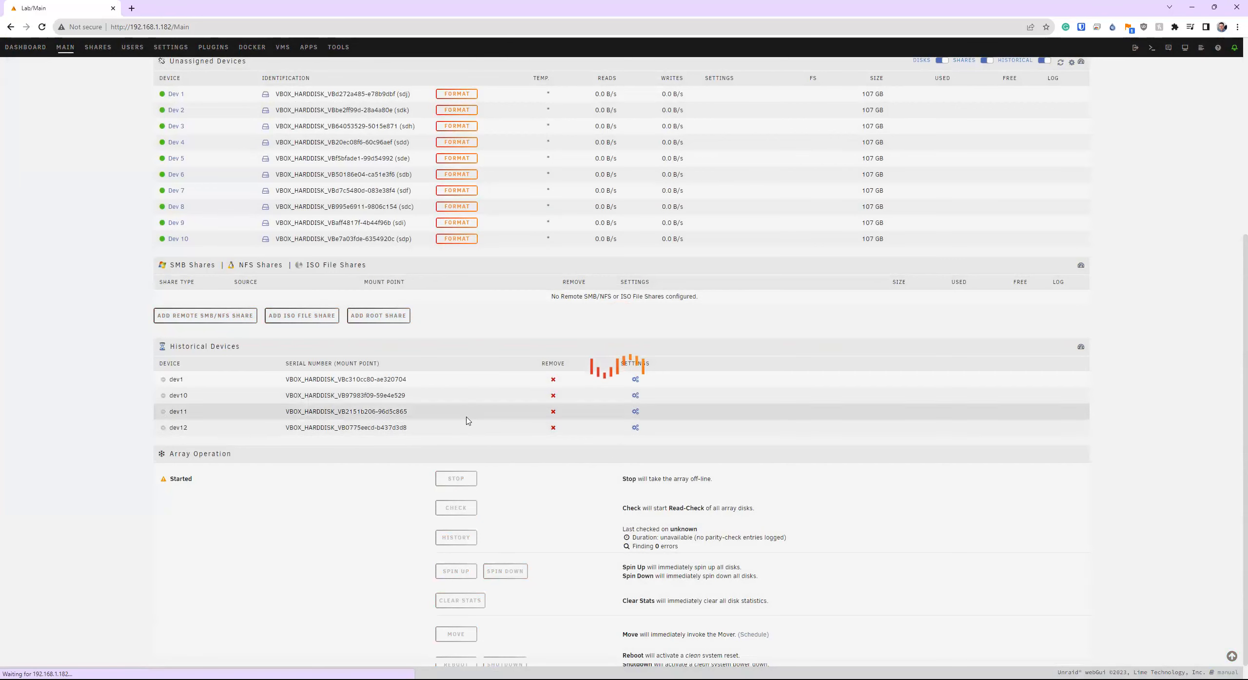
Step: Add a new pool named zff with 10 slots
{"action": "scroll", "coordinate": [601, 480], "scroll_direction": "up", "scroll_amount": 3}
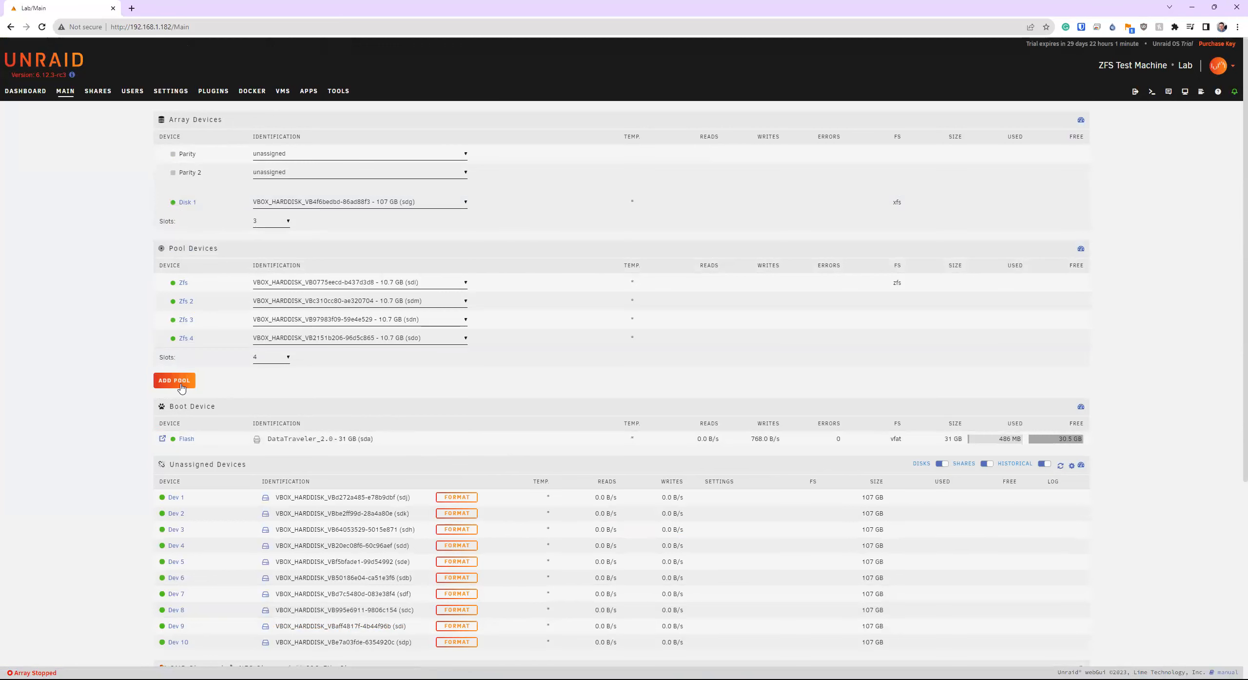
{"action": "left_click", "coordinate": [180, 387]}
{"action": "type", "text": "zff"}
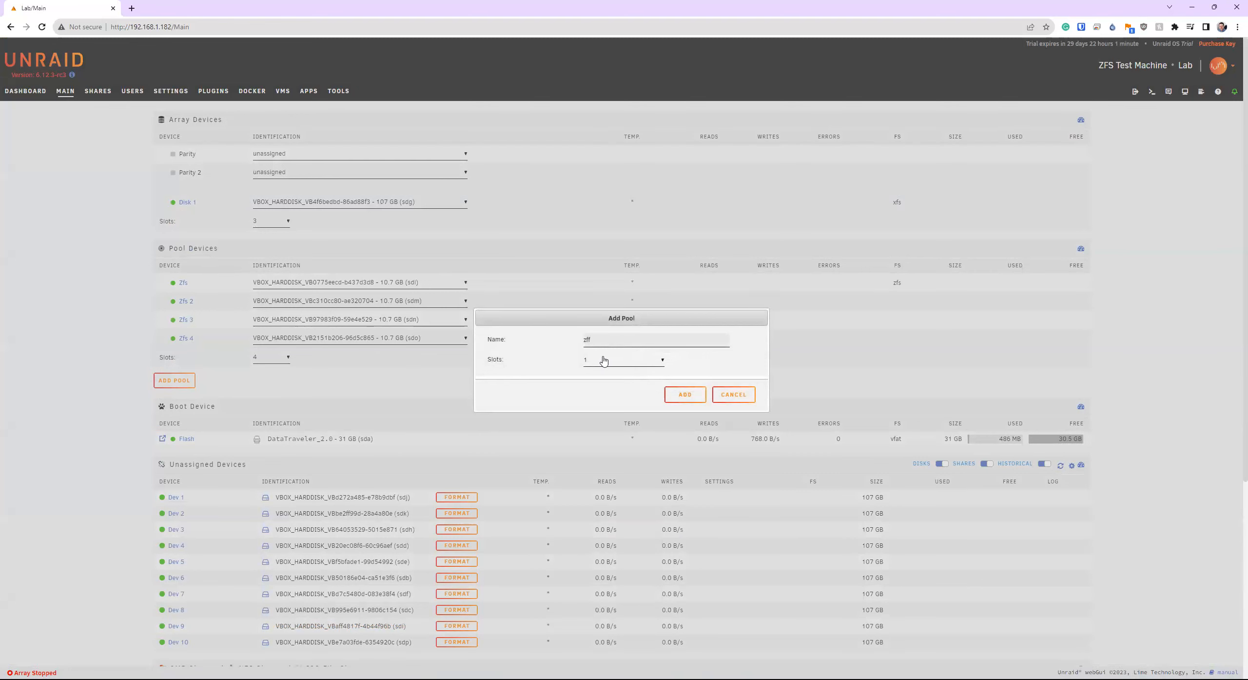
{"action": "left_click", "coordinate": [603, 360]}
{"action": "left_click", "coordinate": [606, 451]}
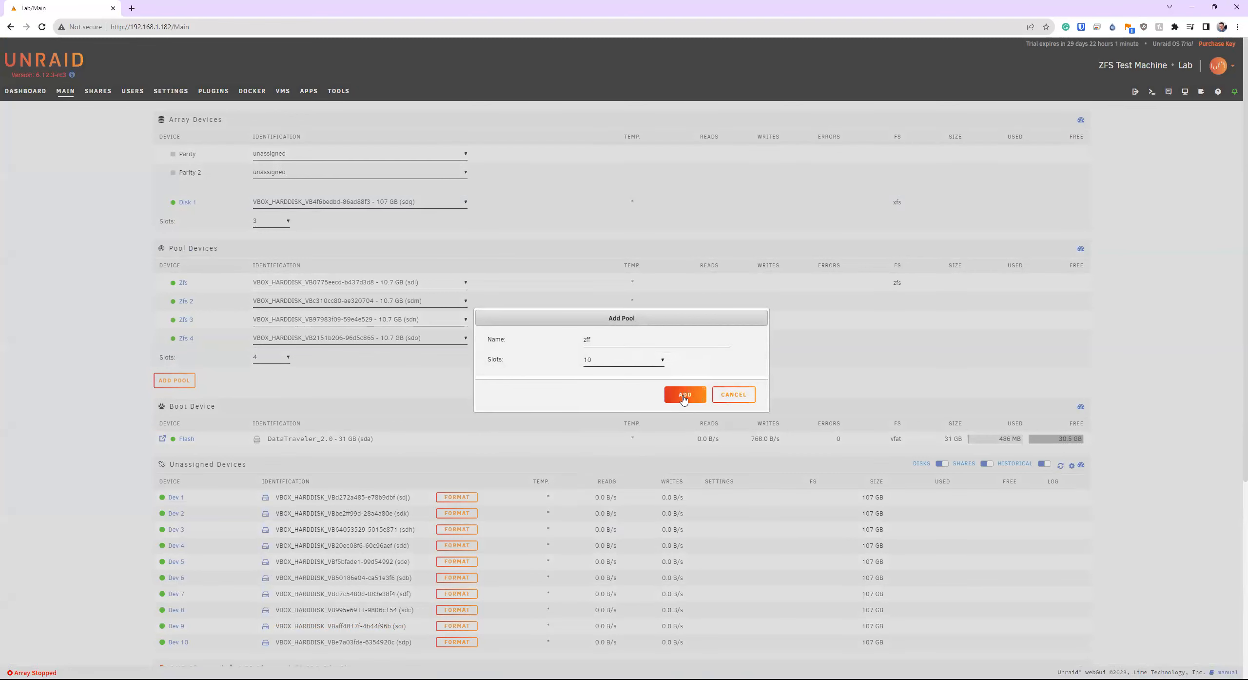
{"action": "left_click", "coordinate": [683, 398]}
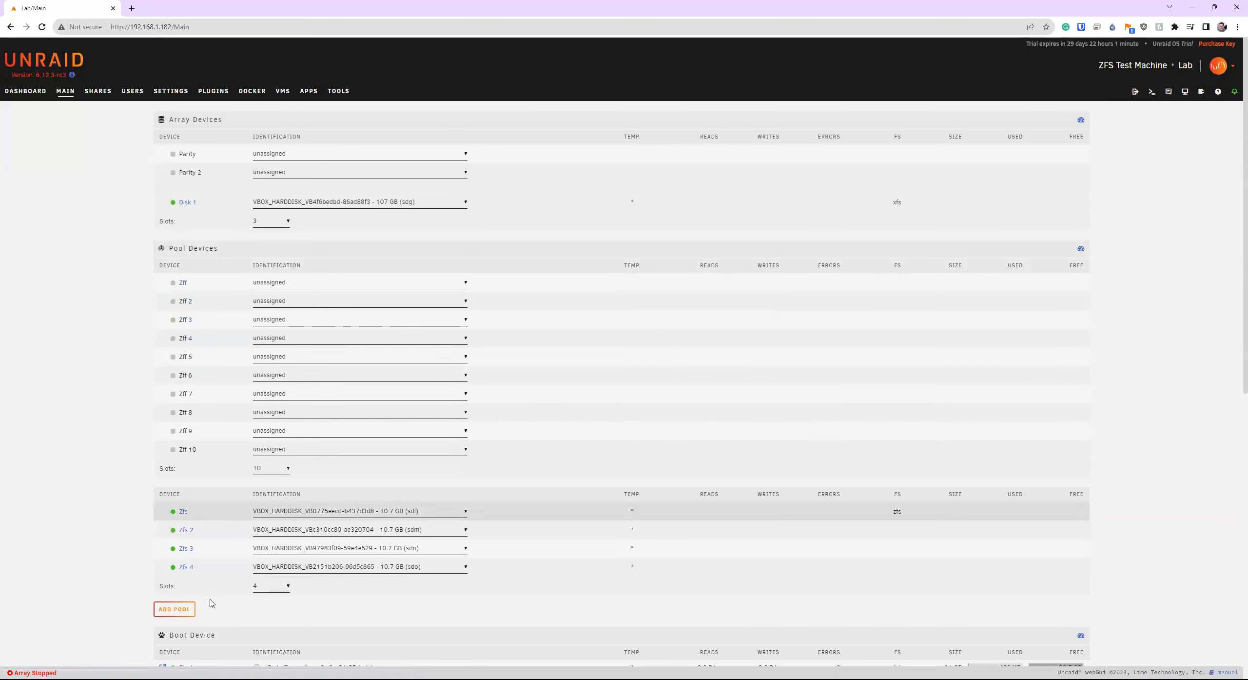
Step: Check the highest slot counts offered for the Zfs pool and for the array, without changing either
{"action": "left_click", "coordinate": [273, 589]}
{"action": "left_click", "coordinate": [258, 588]}
{"action": "left_click", "coordinate": [258, 588]}
{"action": "scroll", "coordinate": [271, 507], "scroll_direction": "down", "scroll_amount": 10}
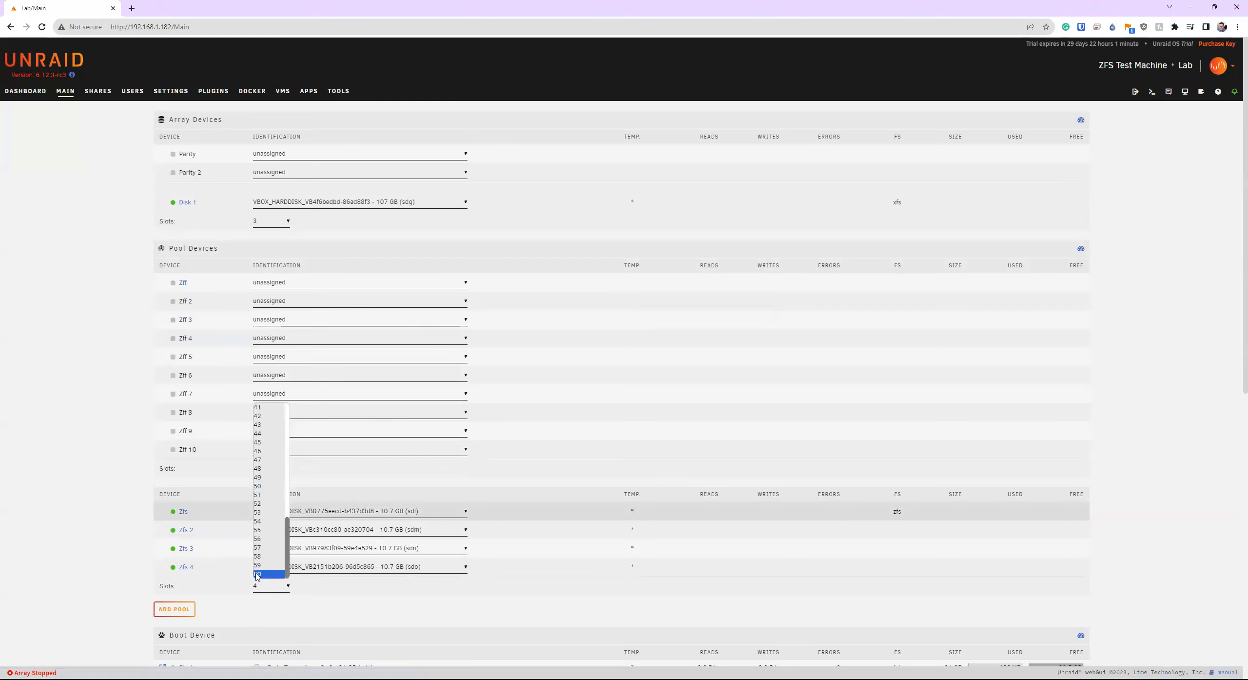
{"action": "left_click", "coordinate": [243, 248]}
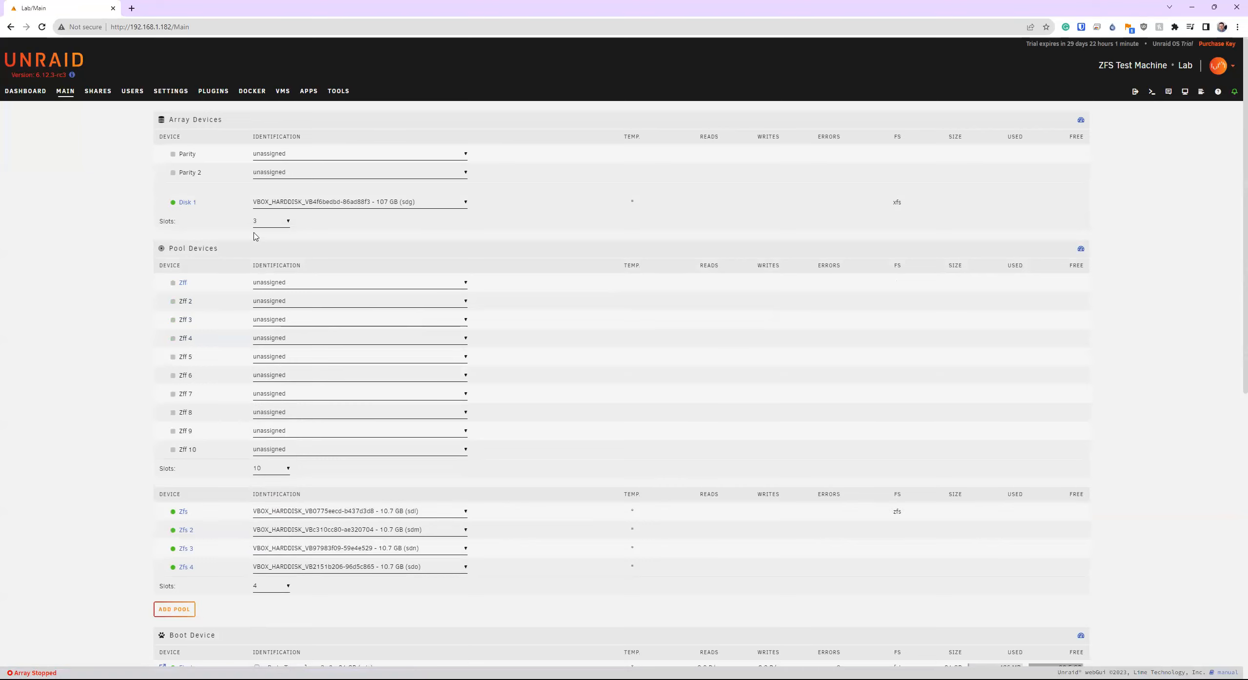
{"action": "left_click", "coordinate": [269, 222]}
{"action": "scroll", "coordinate": [257, 320], "scroll_direction": "down", "scroll_amount": 2}
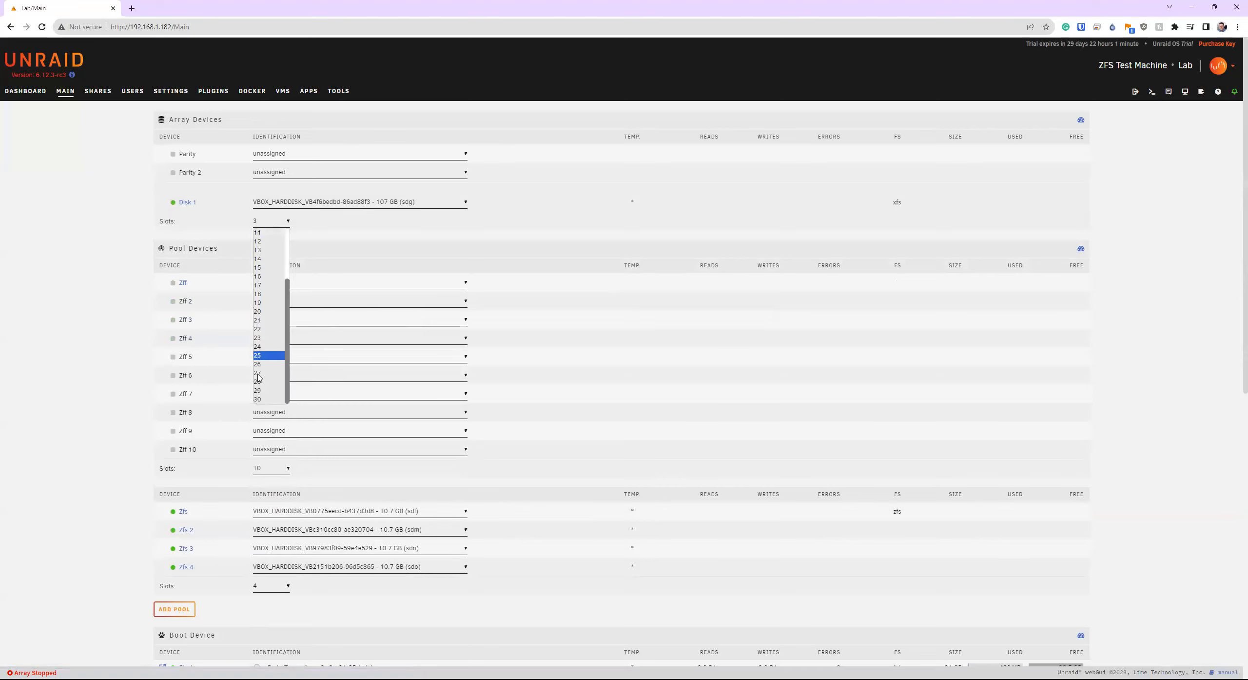
{"action": "left_click", "coordinate": [32, 282]}
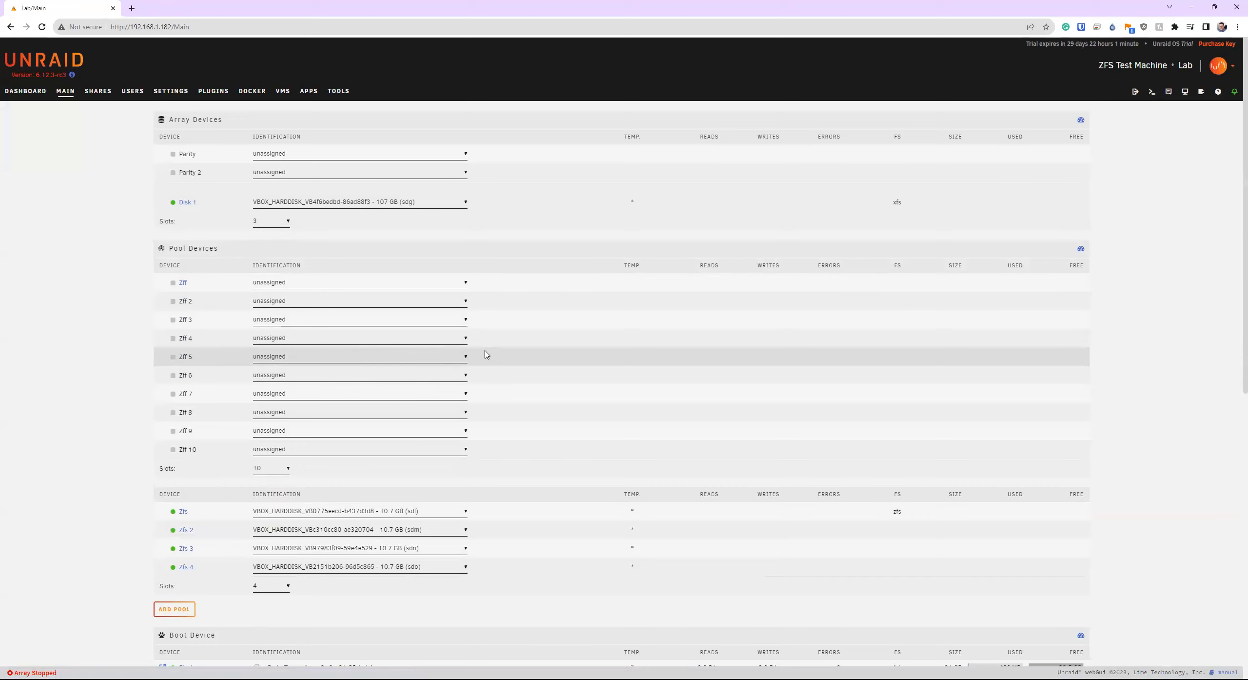
Step: Assign the 107 GB disks sdb, sdc, sdd, sde and sdf to the first five slots of the zff pool
{"action": "left_click", "coordinate": [368, 288]}
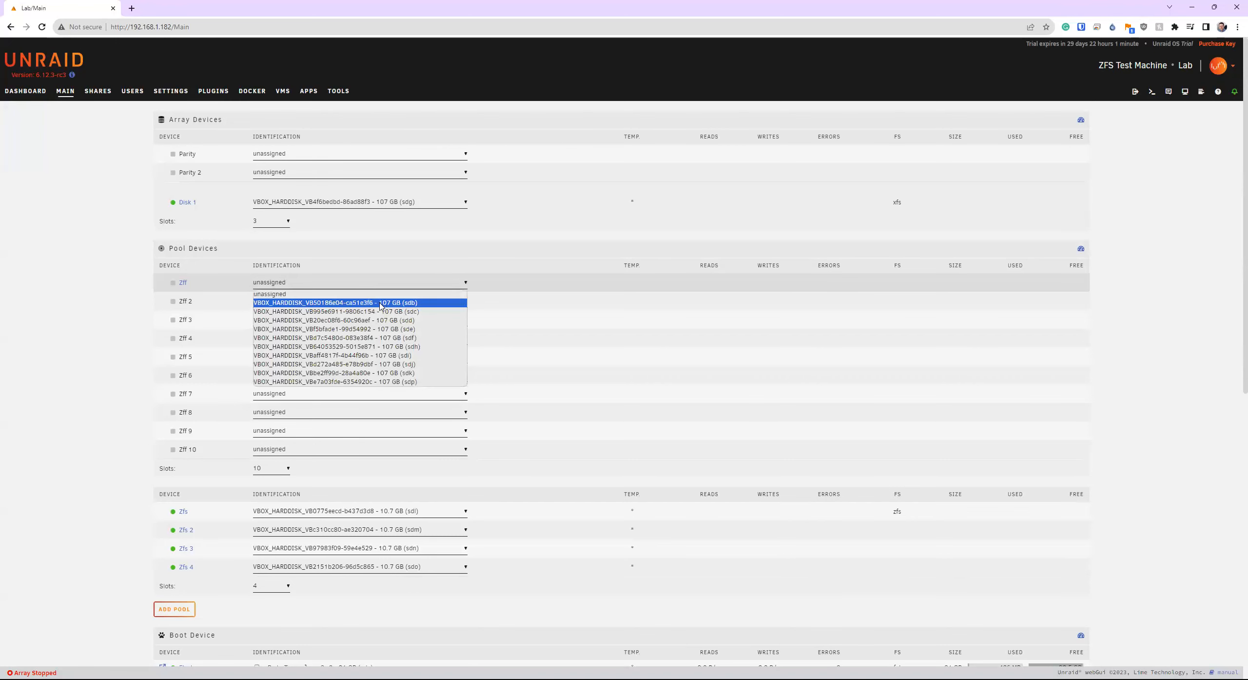
{"action": "left_click", "coordinate": [379, 303]}
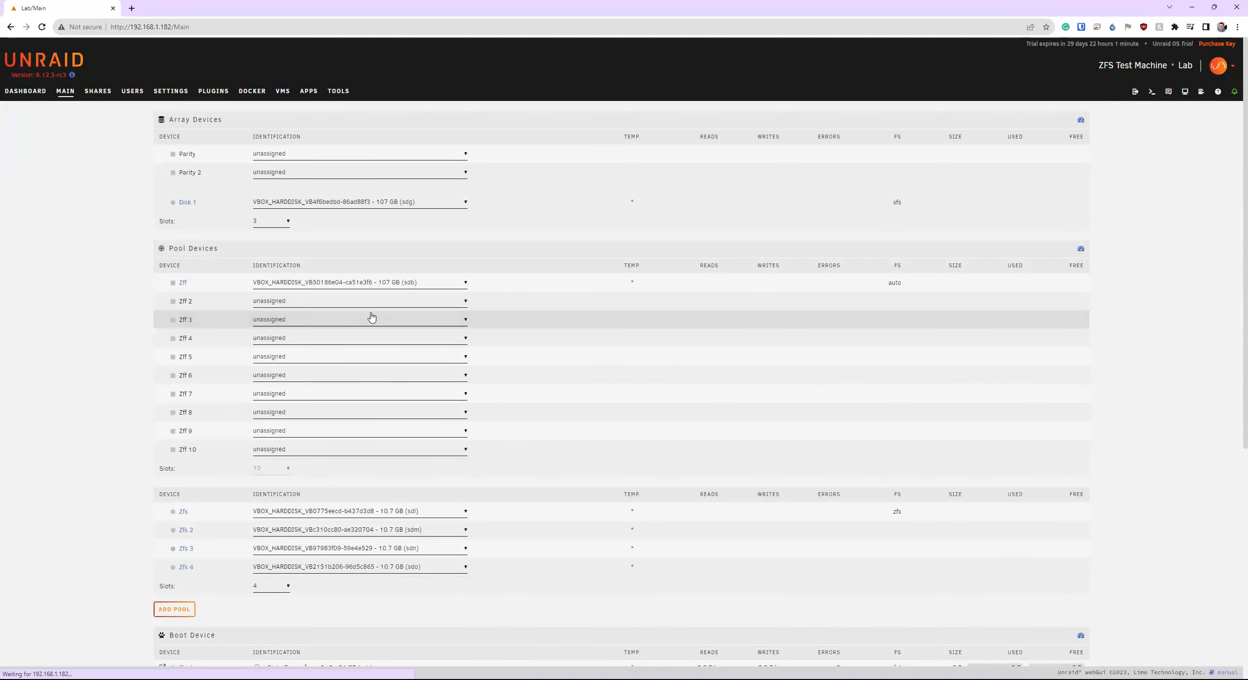
{"action": "left_click", "coordinate": [377, 308]}
{"action": "left_click", "coordinate": [391, 326]}
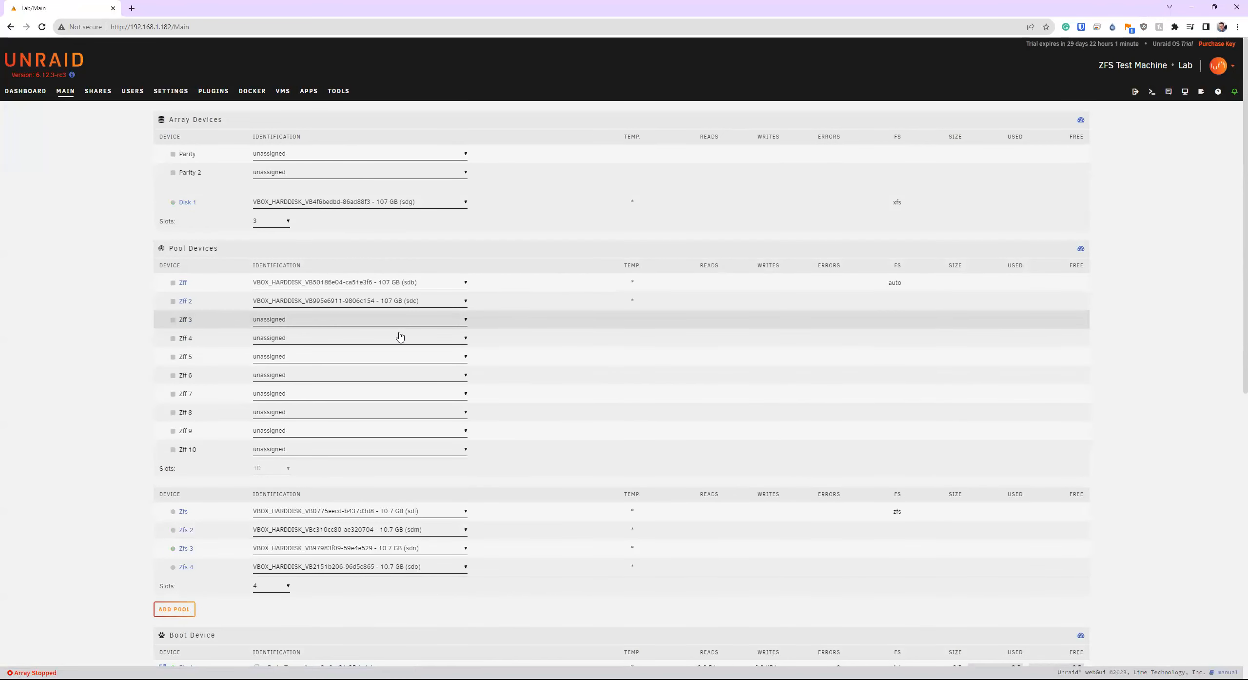
{"action": "left_click", "coordinate": [399, 319]}
{"action": "left_click", "coordinate": [425, 340]}
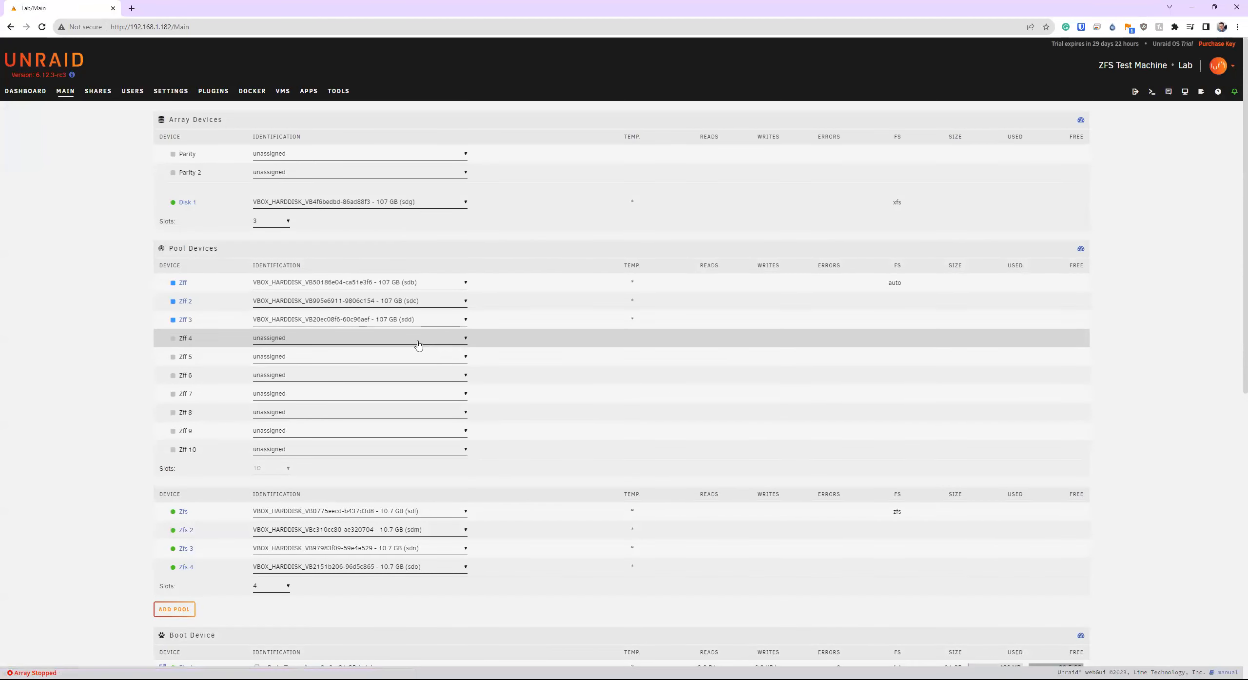
{"action": "left_click", "coordinate": [419, 345]}
{"action": "left_click", "coordinate": [417, 357]}
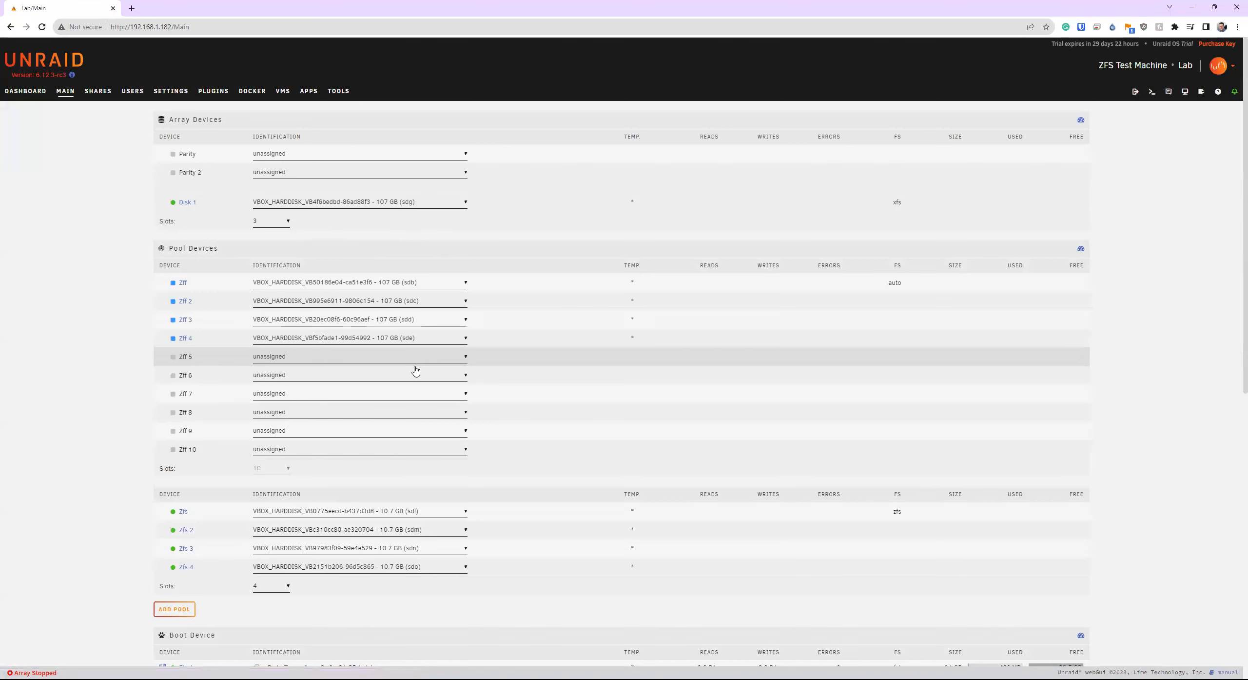
{"action": "left_click", "coordinate": [414, 362]}
{"action": "left_click", "coordinate": [417, 377]}
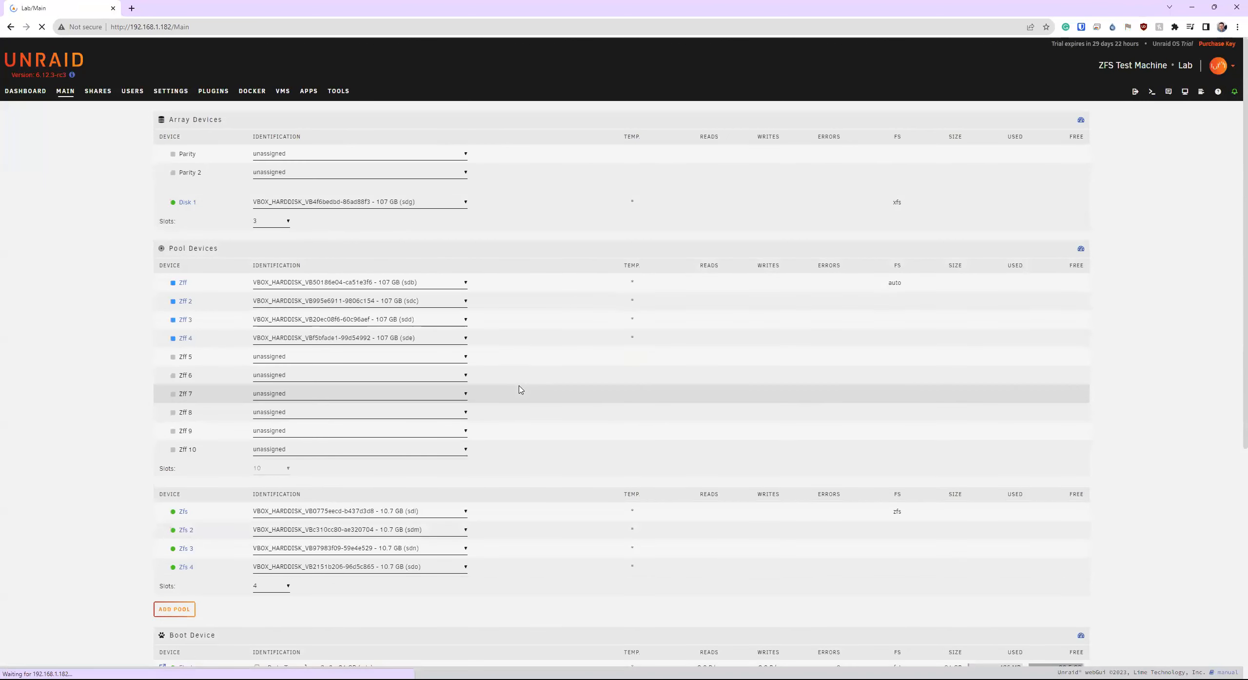
Step: Set the zff pool's file system to zfs with raidz in 1 group of 5 devices and apply it
{"action": "left_click", "coordinate": [183, 284]}
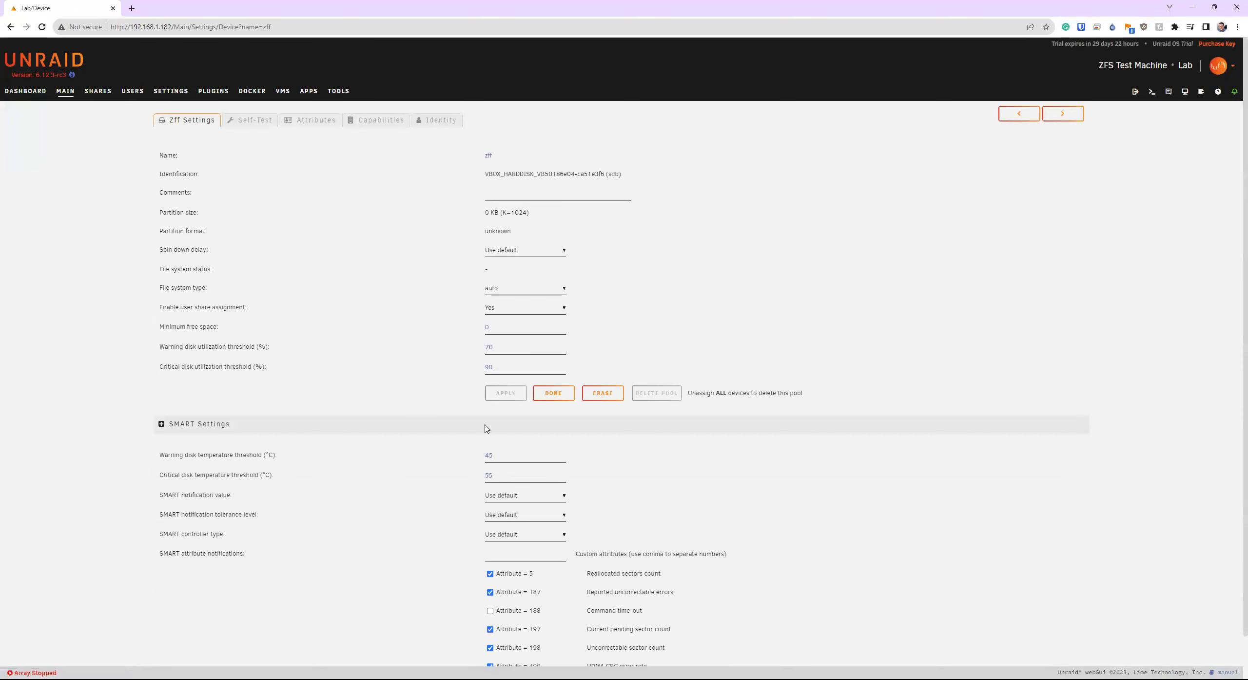
{"action": "left_click", "coordinate": [512, 291]}
{"action": "key", "text": "Return"}
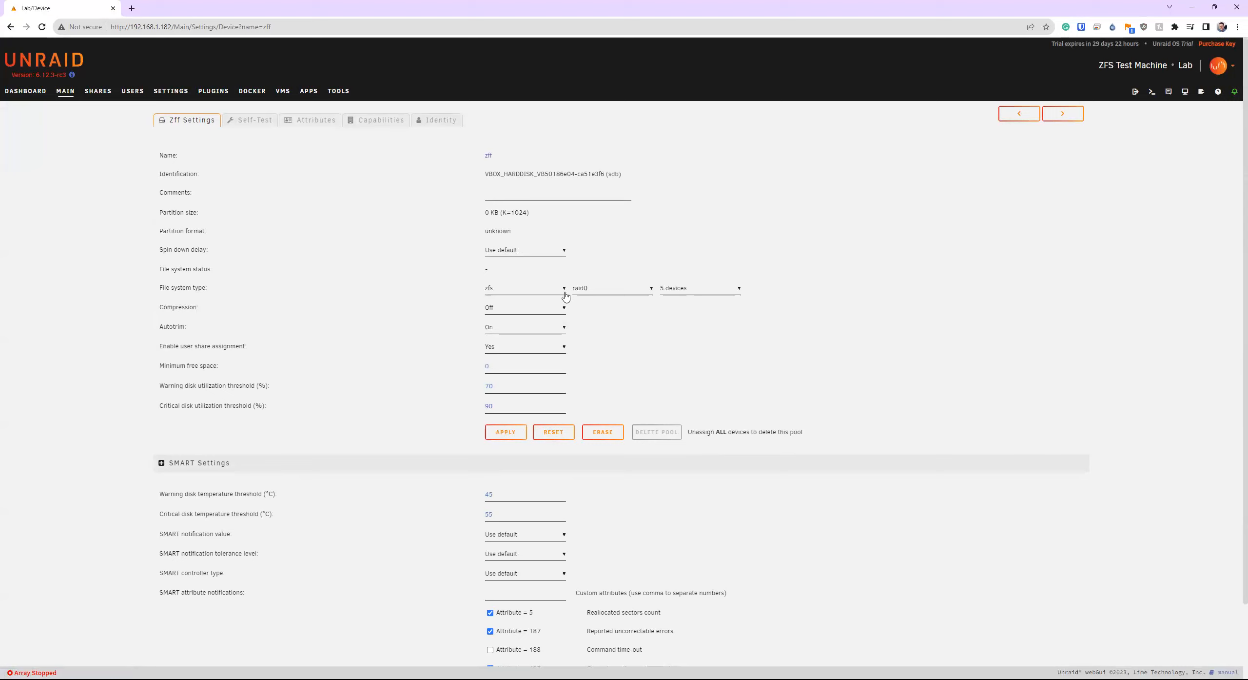
{"action": "left_click", "coordinate": [611, 293]}
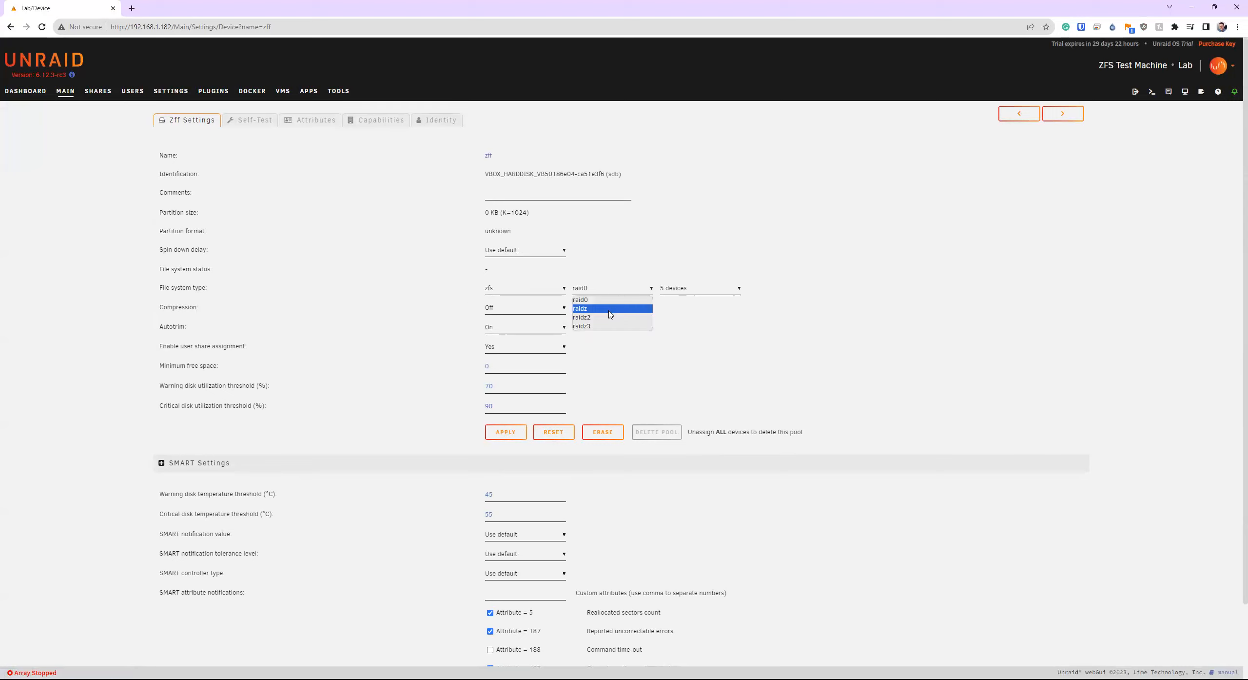
{"action": "left_click", "coordinate": [610, 308]}
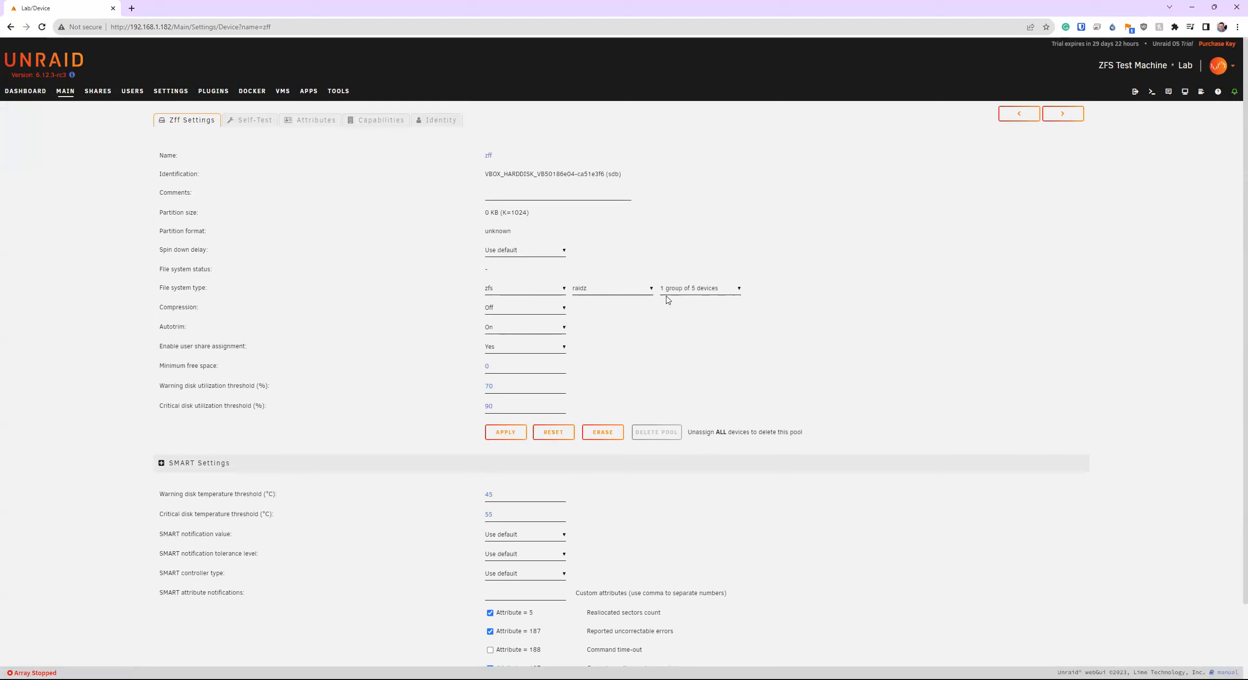
{"action": "left_click", "coordinate": [513, 437]}
Step: Return to the device overview and start the array
{"action": "left_click", "coordinate": [65, 92]}
{"action": "scroll", "coordinate": [510, 378], "scroll_direction": "down", "scroll_amount": 15}
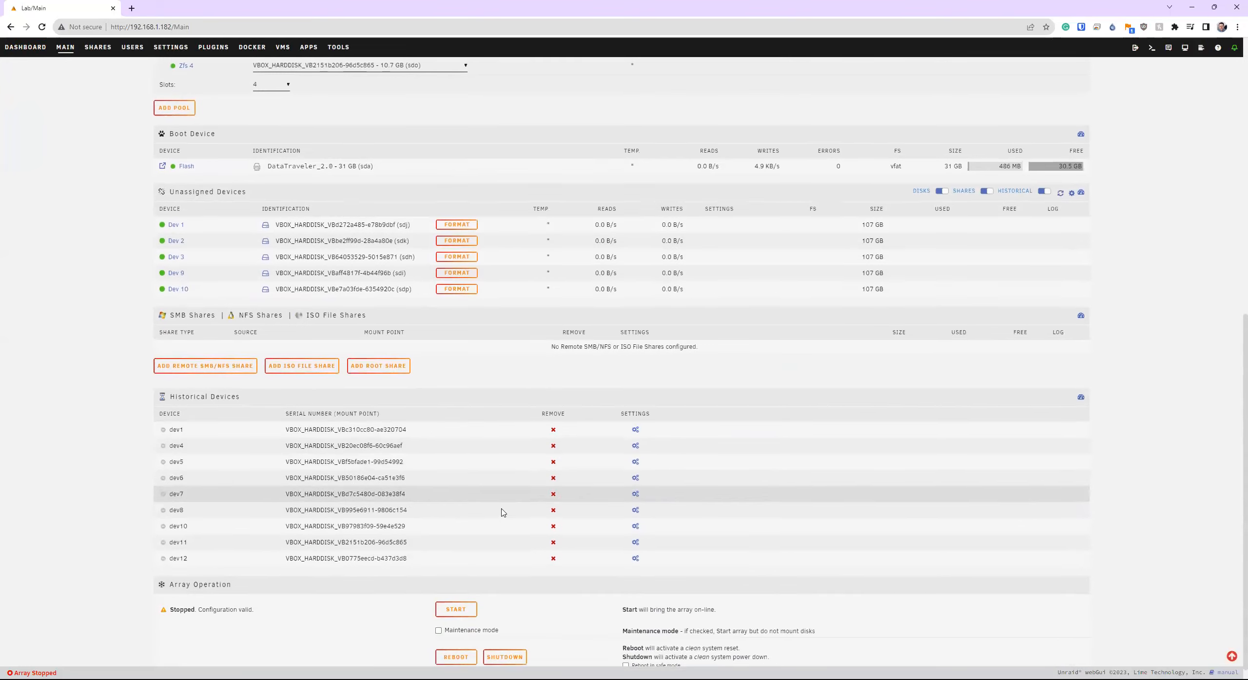
{"action": "scroll", "coordinate": [507, 511], "scroll_direction": "down", "scroll_amount": 1}
{"action": "left_click", "coordinate": [456, 596]}
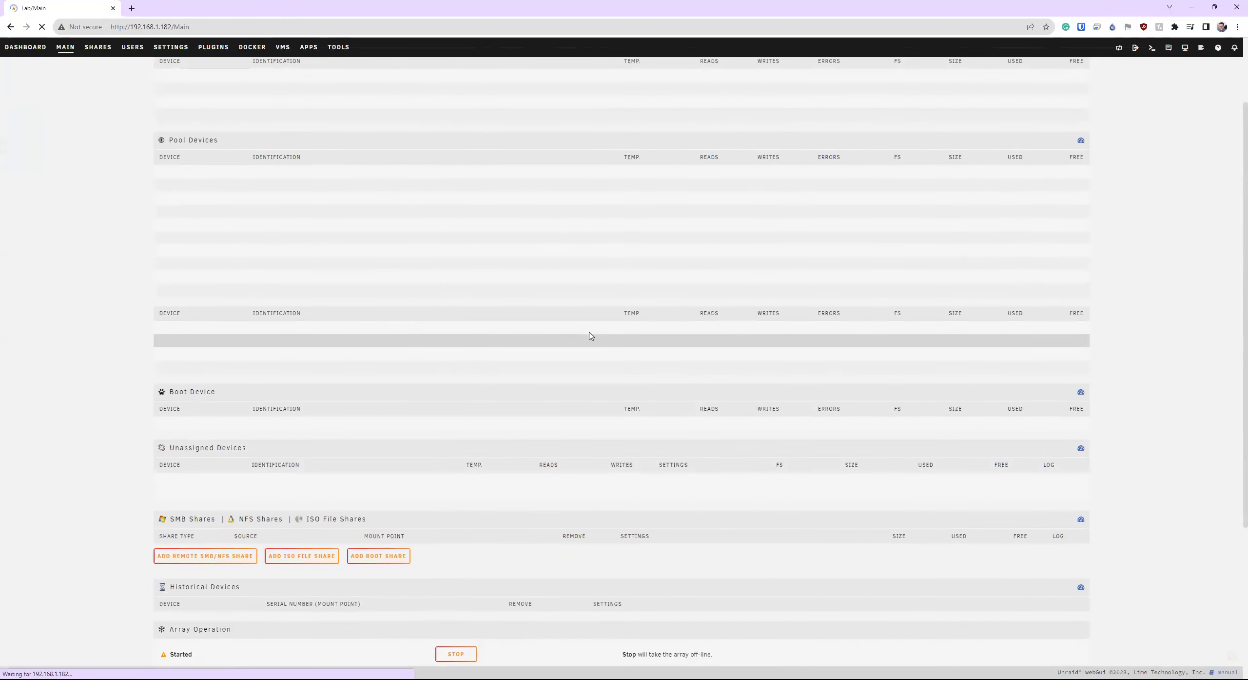
Step: Format the new zff pool's disks, confirming the format
{"action": "scroll", "coordinate": [694, 451], "scroll_direction": "down", "scroll_amount": 10}
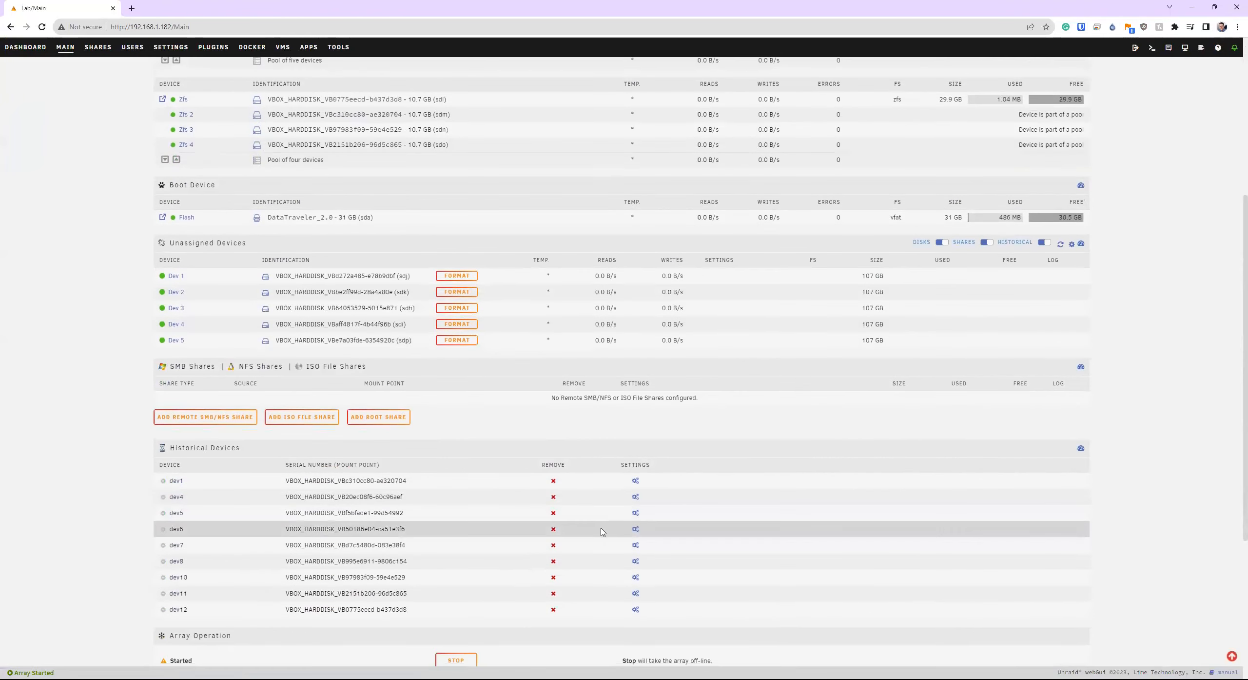
{"action": "left_click", "coordinate": [626, 511]}
{"action": "left_click", "coordinate": [620, 454]}
{"action": "left_click", "coordinate": [456, 507]}
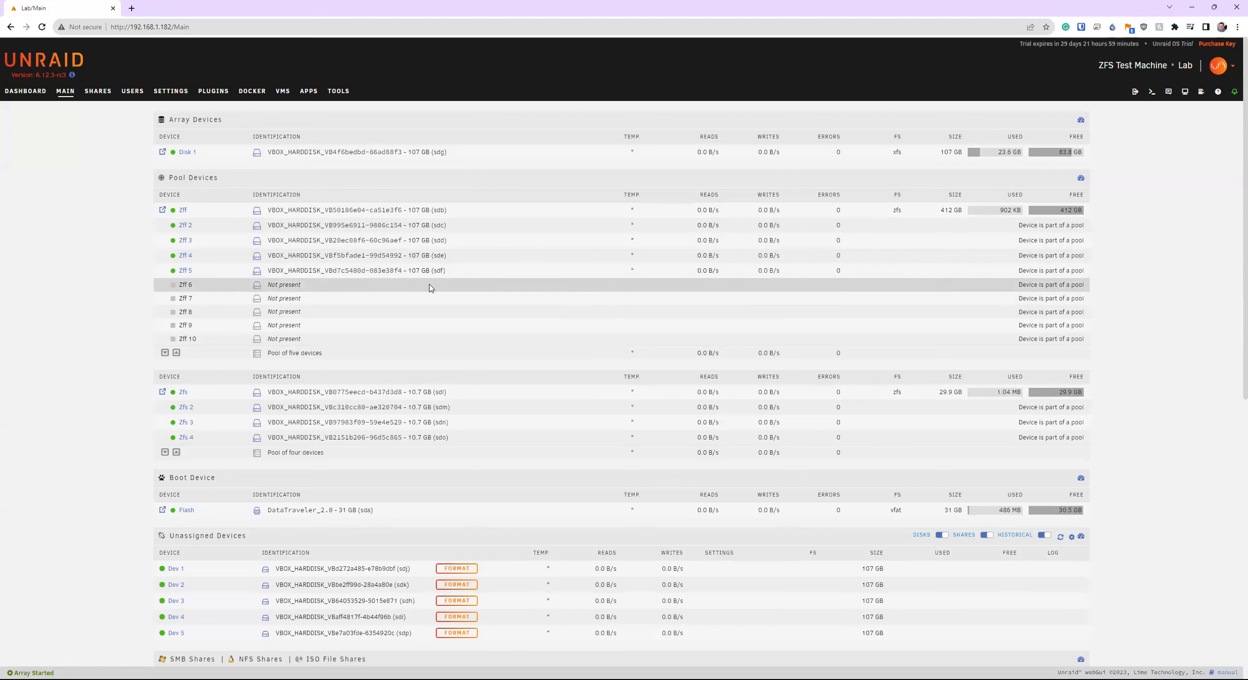
Step: Stop the array again and confirm taking it offline
{"action": "scroll", "coordinate": [476, 281], "scroll_direction": "down", "scroll_amount": 1}
{"action": "scroll", "coordinate": [467, 401], "scroll_direction": "down", "scroll_amount": 10}
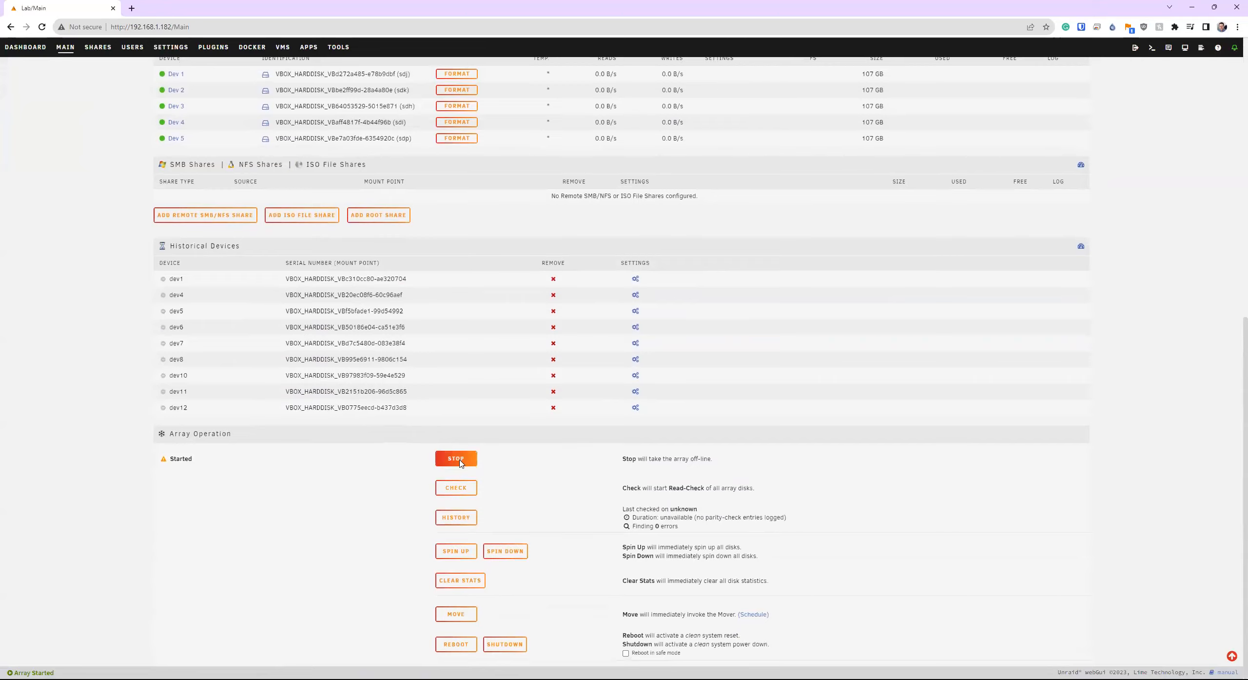
{"action": "left_click", "coordinate": [458, 458]}
{"action": "left_click", "coordinate": [590, 415]}
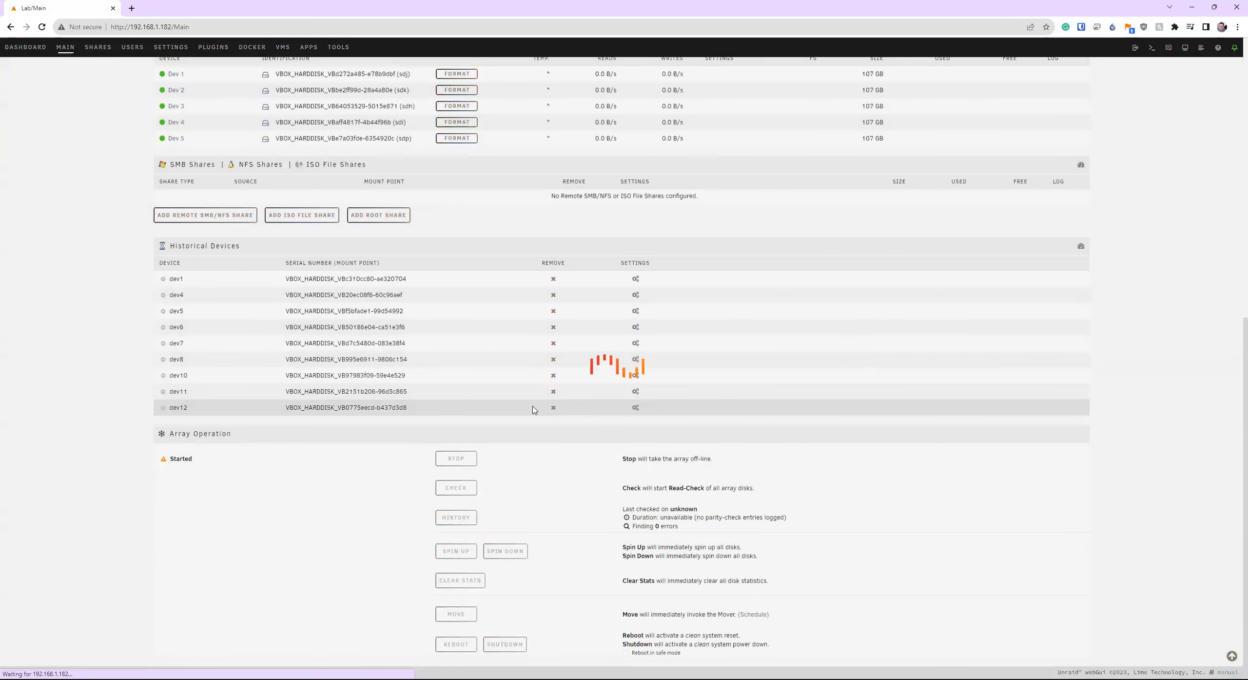
Step: Assign the 107 GB disk sdh to the Zff 6 slot
{"action": "scroll", "coordinate": [496, 426], "scroll_direction": "up", "scroll_amount": 10}
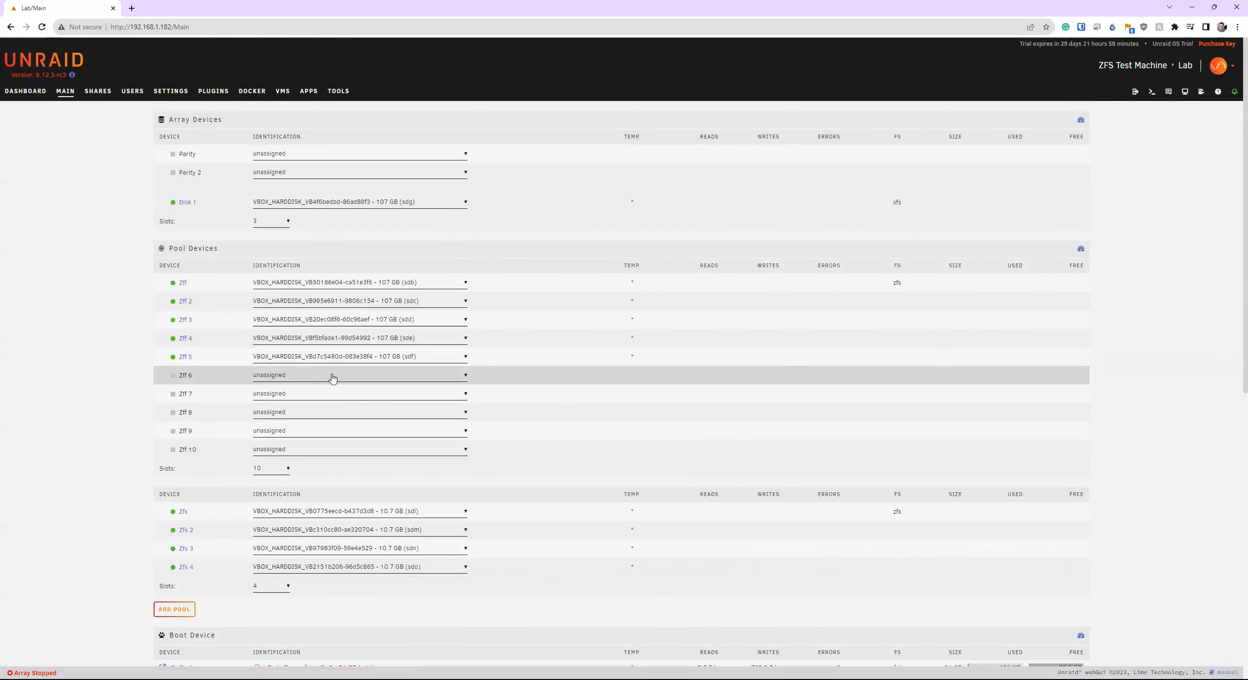
{"action": "left_click", "coordinate": [331, 378]}
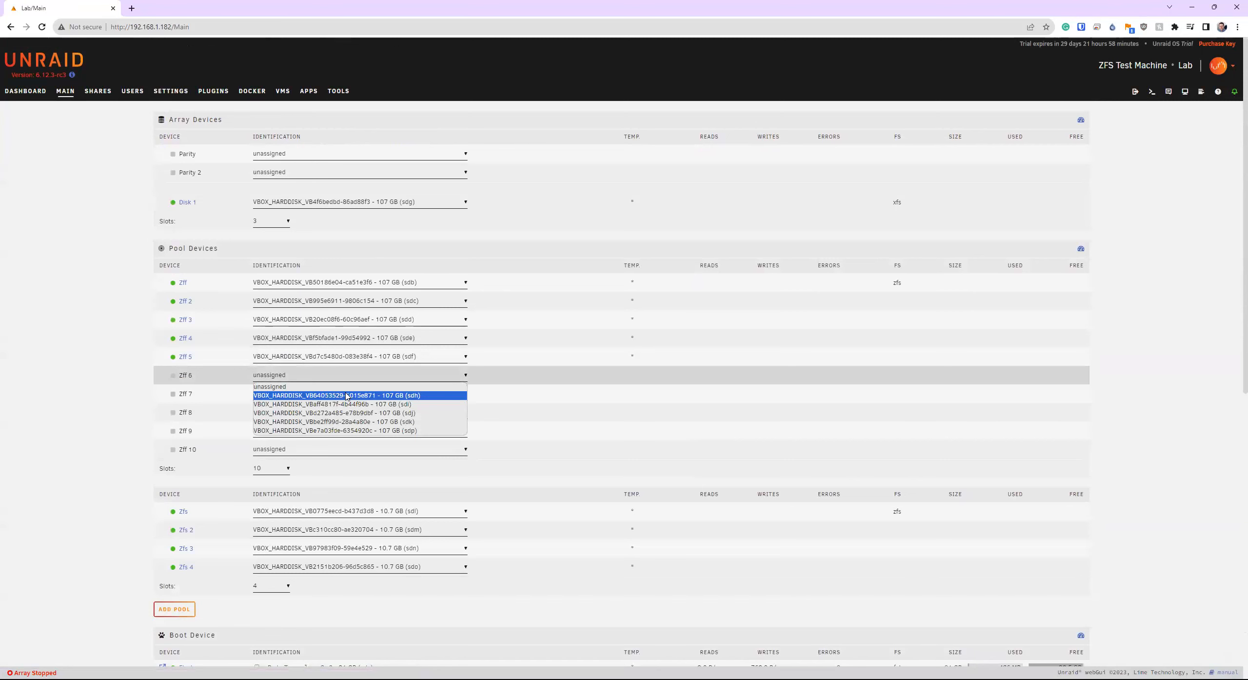
{"action": "left_click", "coordinate": [347, 395]}
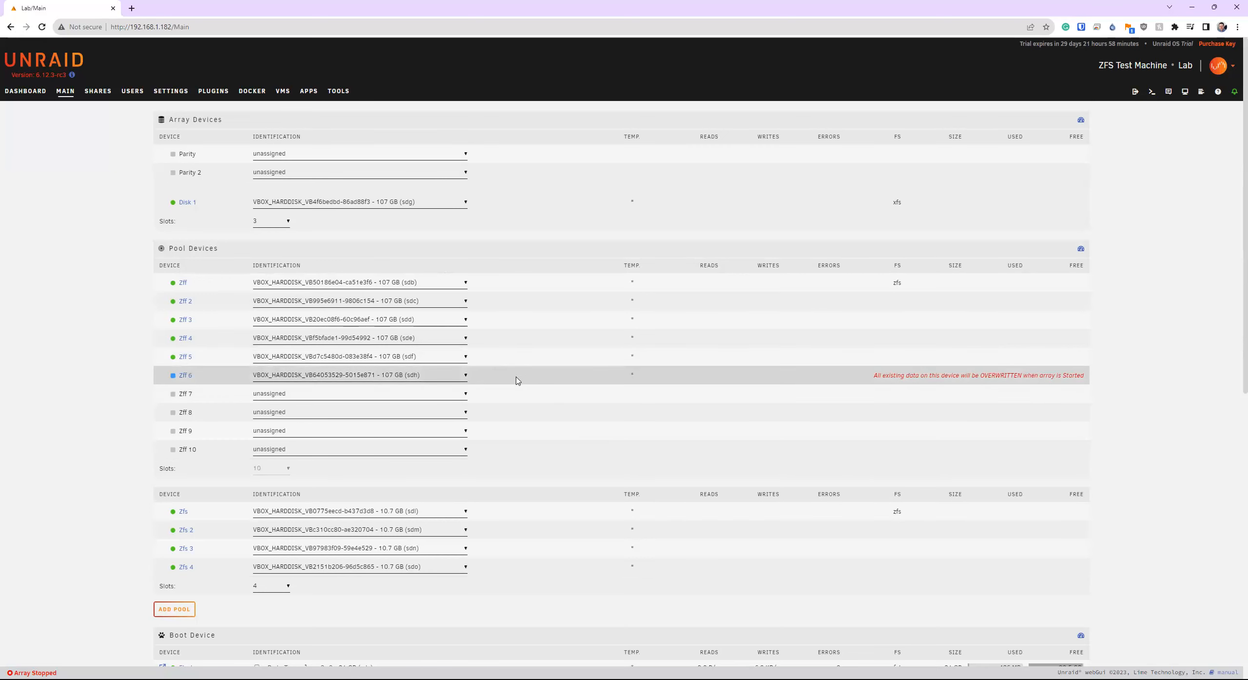
Step: Try to start the array with a single disk added to the five-disk zff pool
{"action": "scroll", "coordinate": [519, 407], "scroll_direction": "down", "scroll_amount": 1}
{"action": "scroll", "coordinate": [522, 417], "scroll_direction": "down", "scroll_amount": 10}
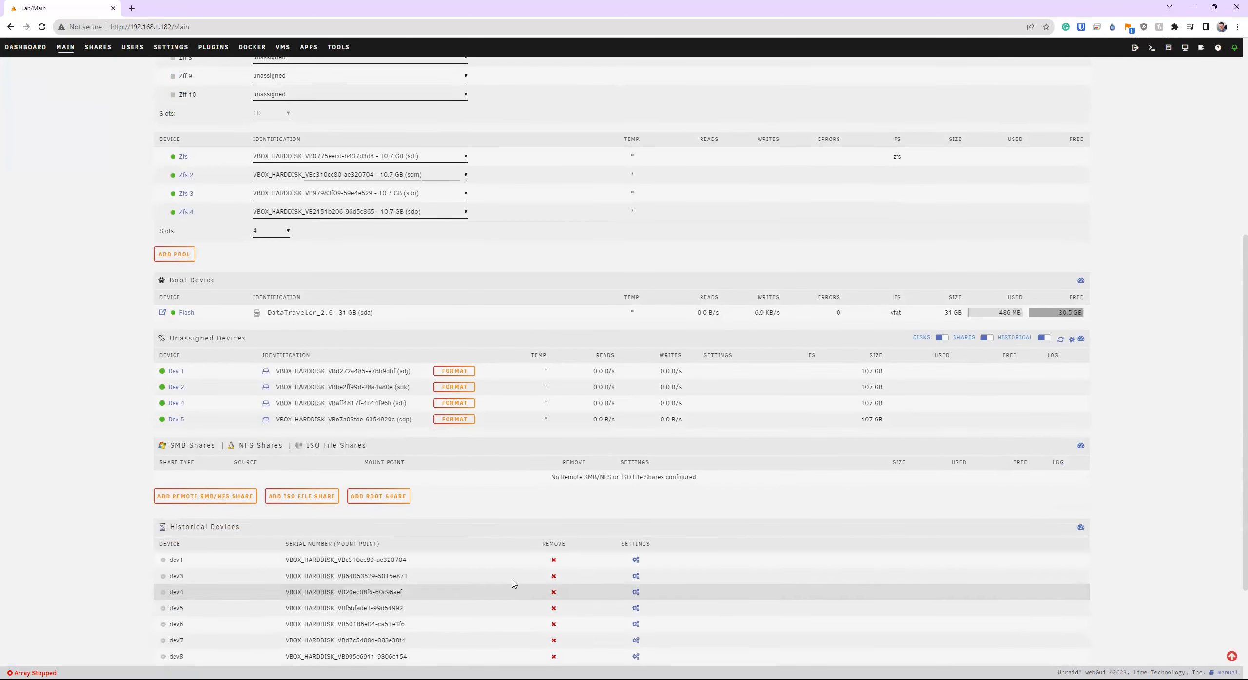
{"action": "left_click", "coordinate": [458, 597]}
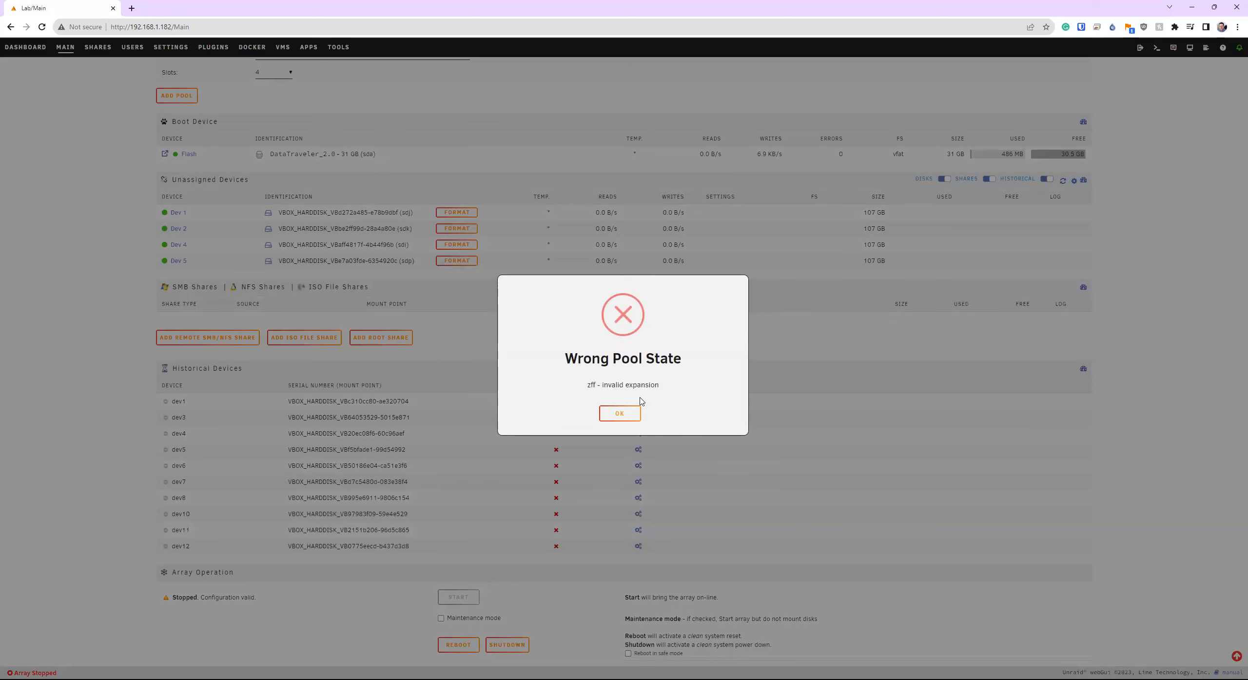
{"action": "left_click", "coordinate": [619, 414]}
Step: Assign the 107 GB disks sdi, sdj and sdk to the Zff 7, Zff 8 and Zff 9 slots
{"action": "scroll", "coordinate": [513, 312], "scroll_direction": "up", "scroll_amount": 8}
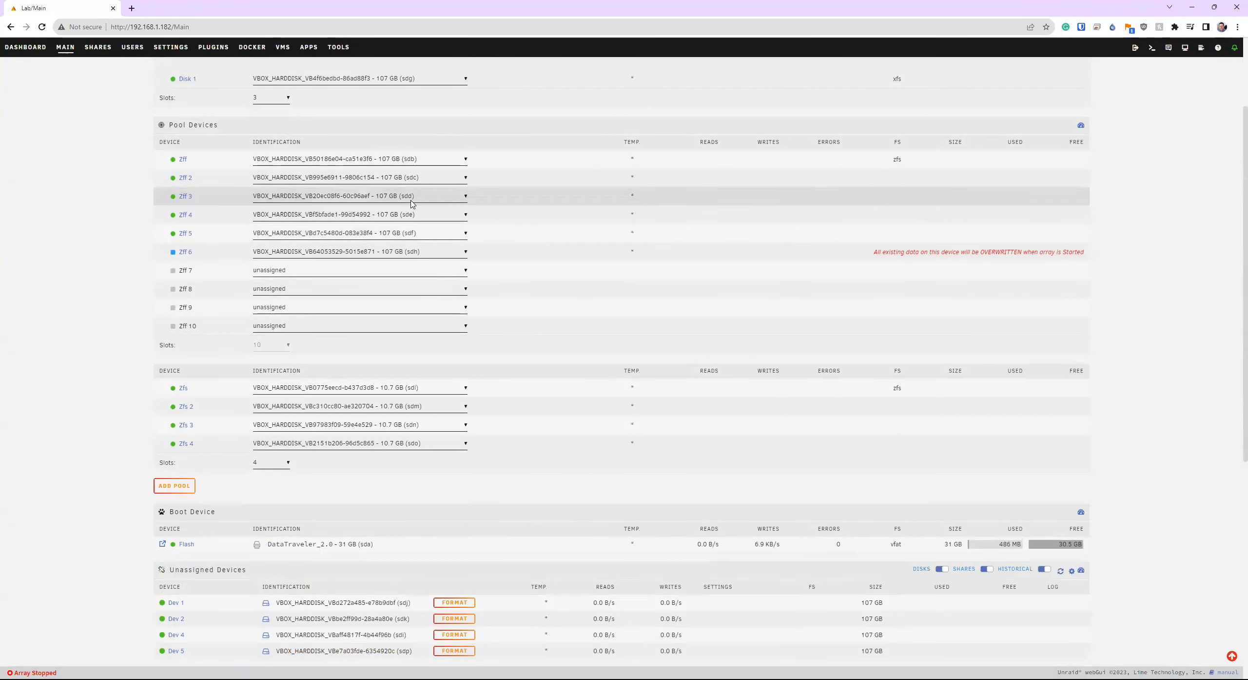
{"action": "left_click", "coordinate": [396, 270]}
{"action": "left_click", "coordinate": [385, 297]}
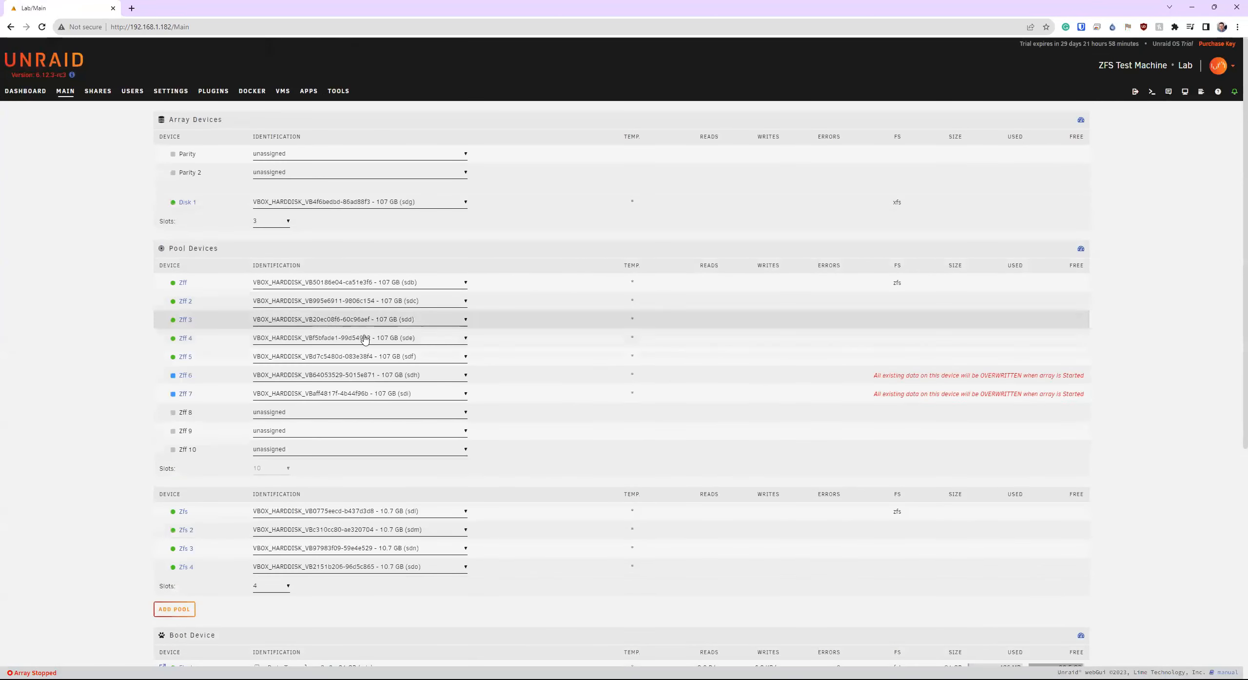
{"action": "left_click", "coordinate": [340, 419]}
{"action": "left_click", "coordinate": [366, 434]}
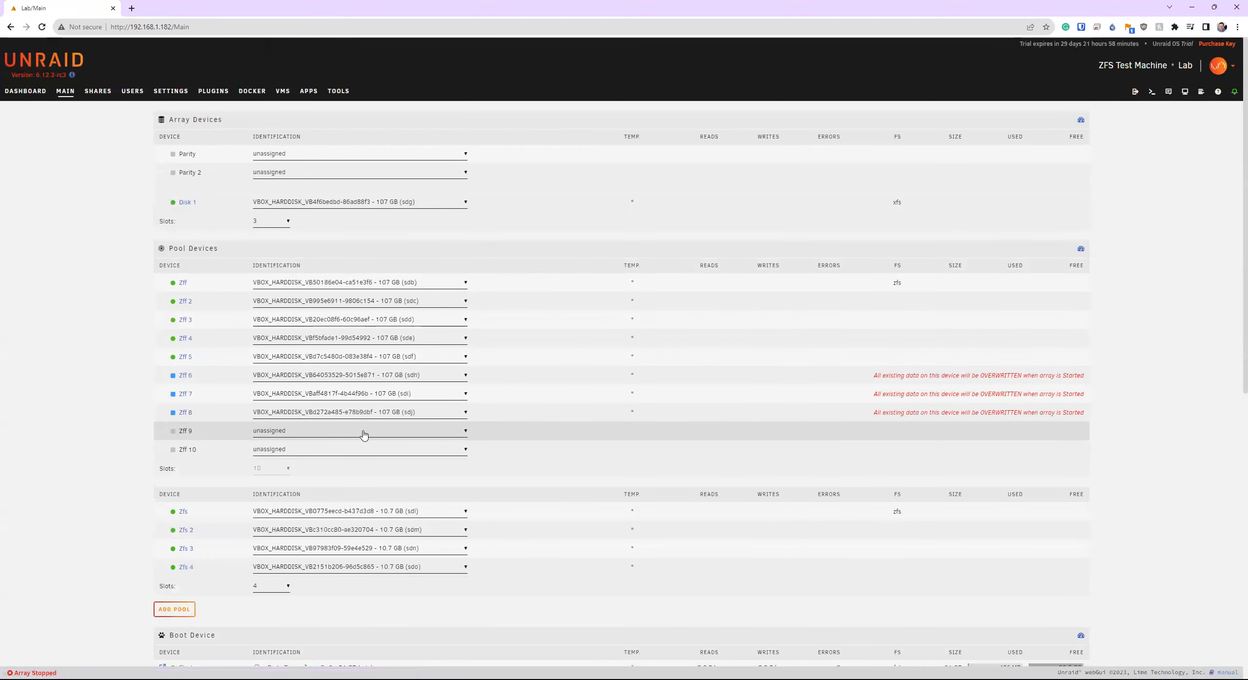
{"action": "left_click", "coordinate": [359, 450]}
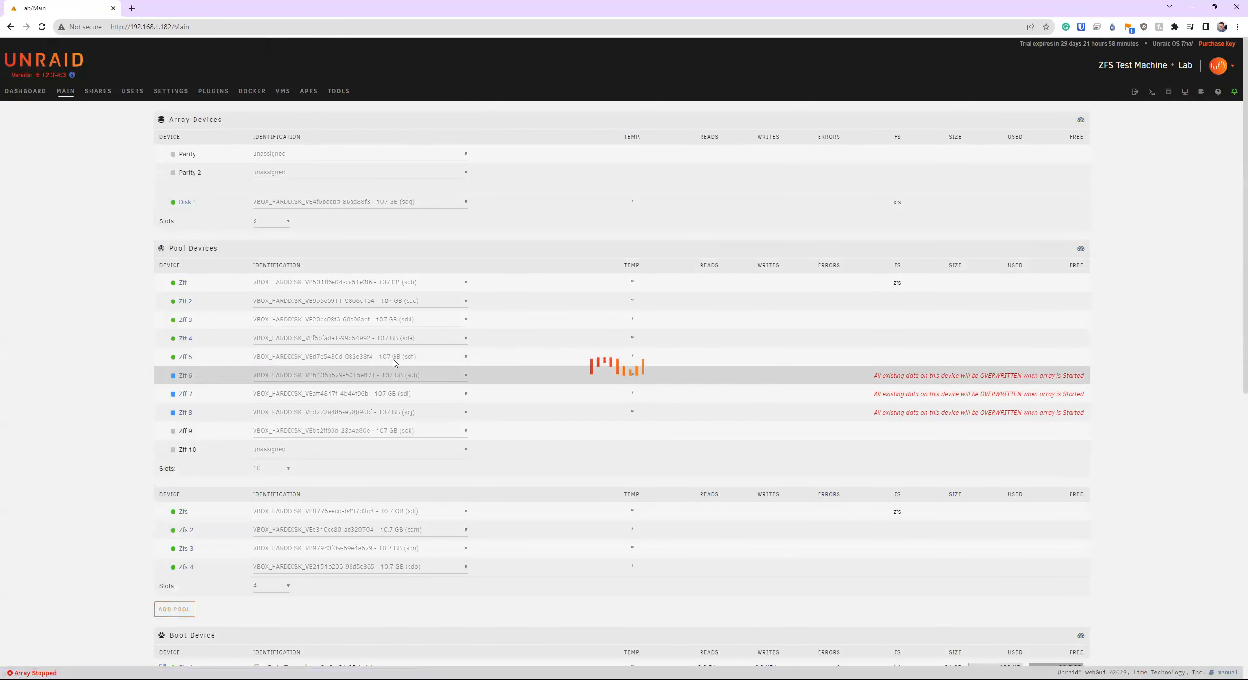
Step: Try to start the array with four disks added to the original five in zff
{"action": "scroll", "coordinate": [447, 402], "scroll_direction": "down", "scroll_amount": 10}
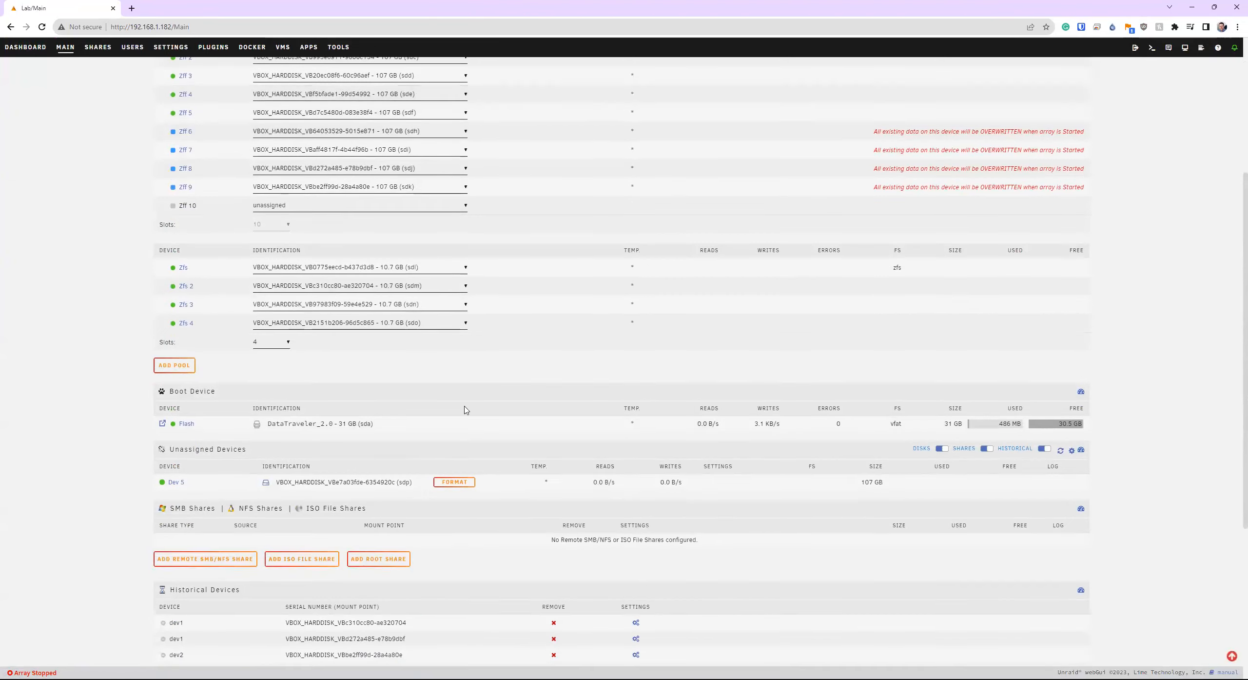
{"action": "left_click", "coordinate": [457, 598]}
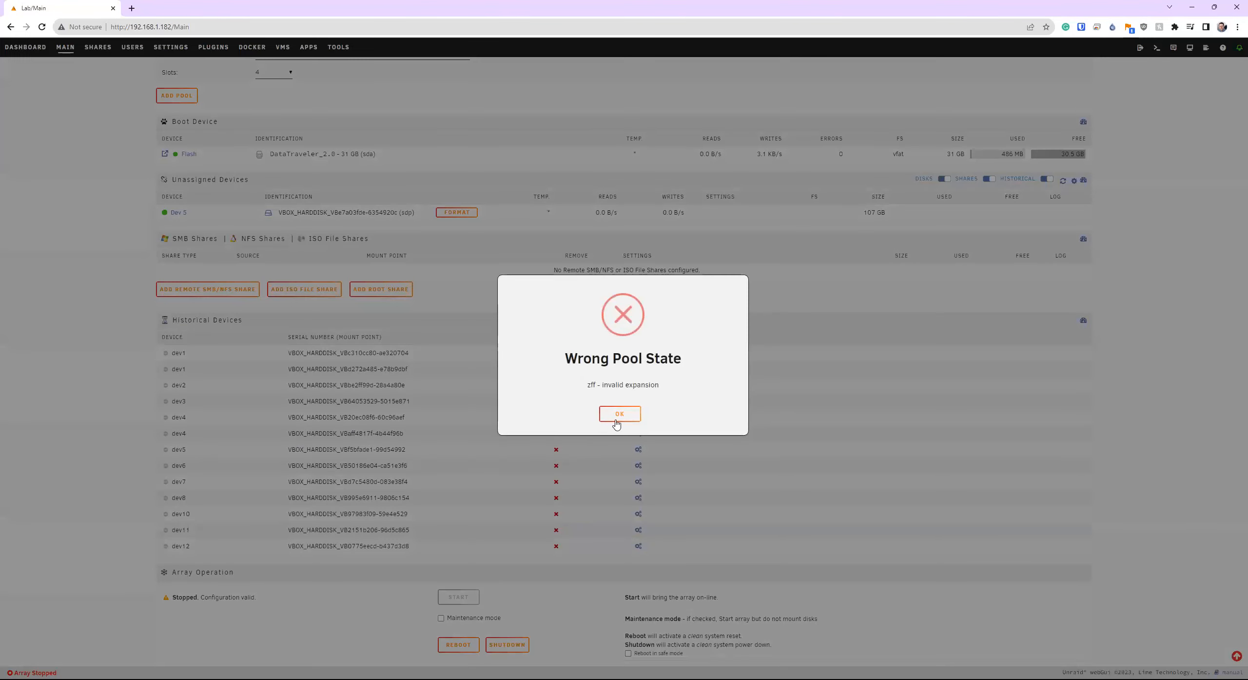
{"action": "left_click", "coordinate": [620, 417]}
Step: Assign the last 107 GB disk, sdp, to the Zff 10 slot and start the array
{"action": "scroll", "coordinate": [369, 333], "scroll_direction": "up", "scroll_amount": 4}
{"action": "scroll", "coordinate": [365, 307], "scroll_direction": "up", "scroll_amount": 3}
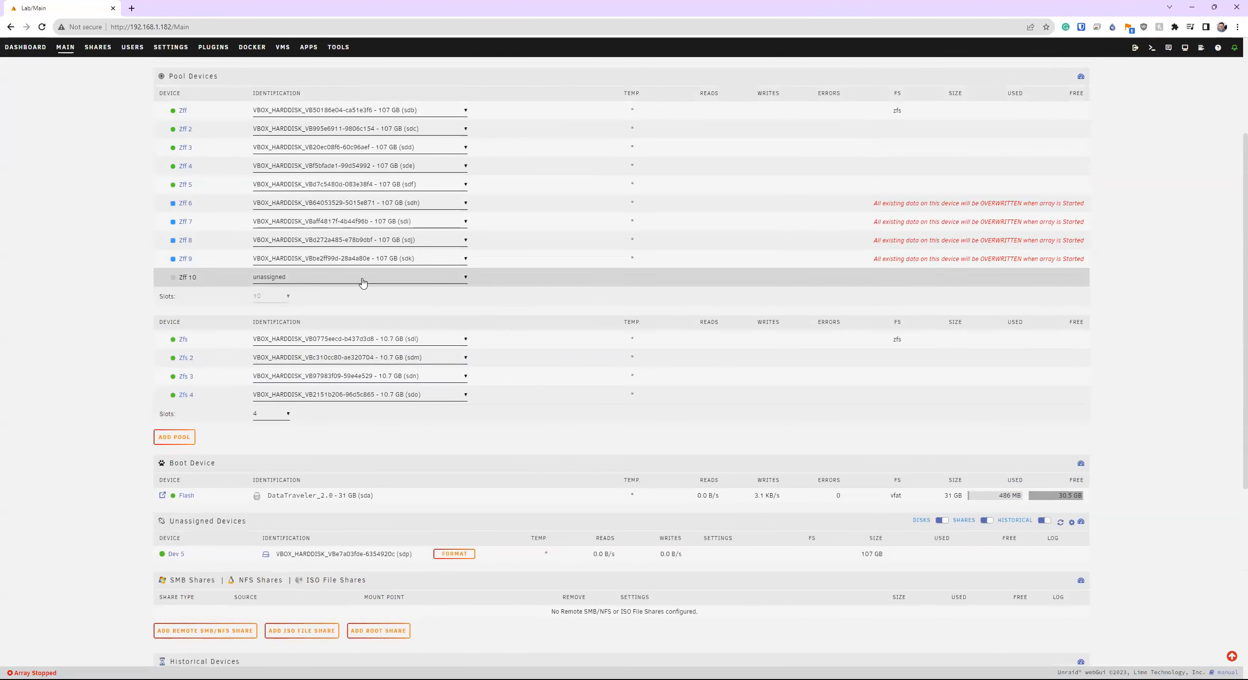
{"action": "left_click", "coordinate": [363, 282]}
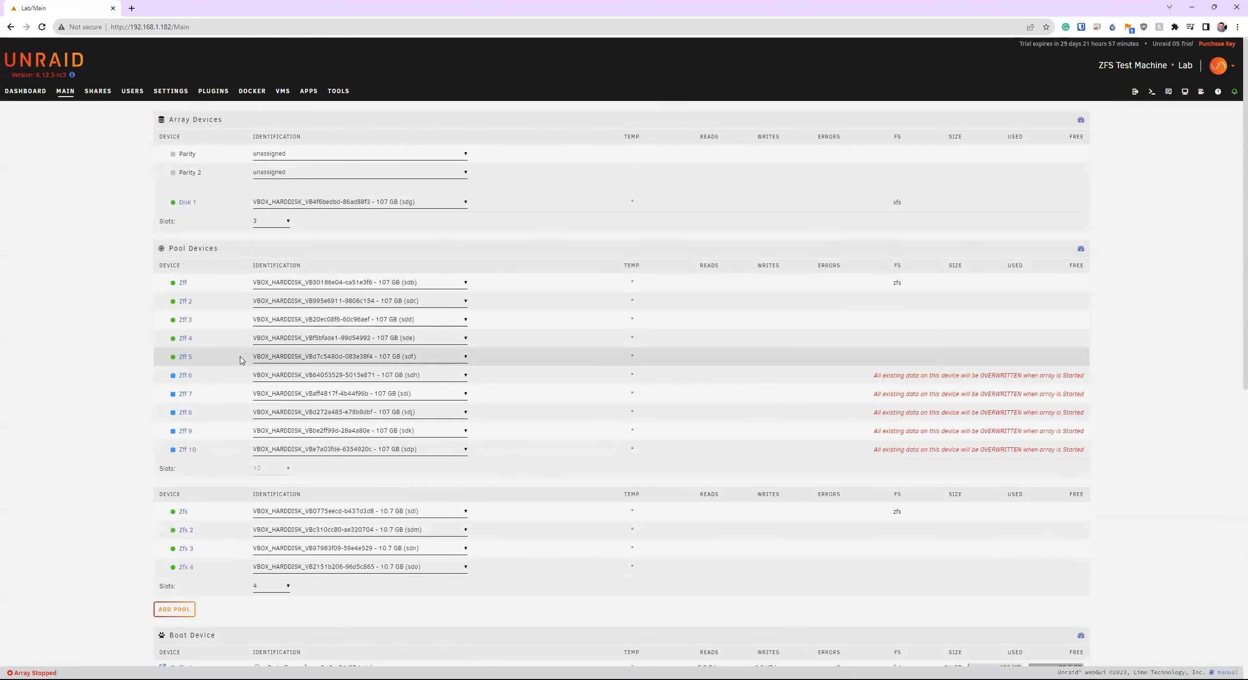
{"action": "scroll", "coordinate": [492, 463], "scroll_direction": "down", "scroll_amount": 10}
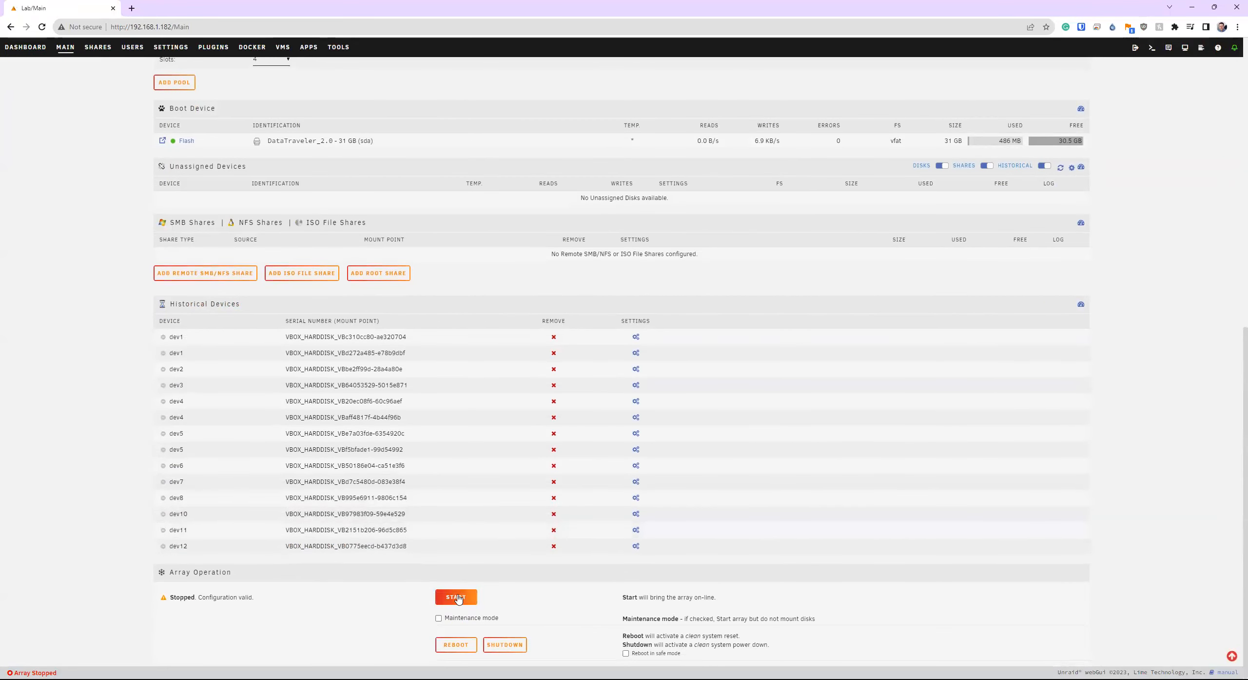
{"action": "left_click", "coordinate": [456, 597]}
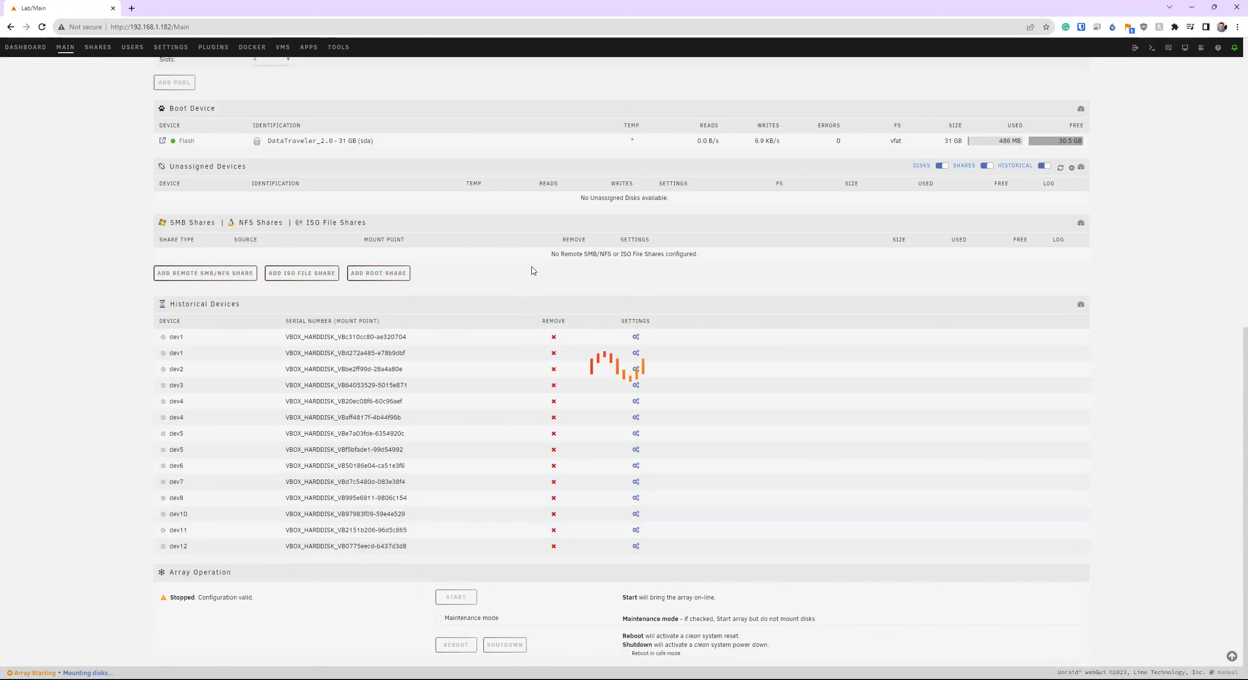
Step: Open the zff pool's settings and examine how its disks are grouped in the pool status
{"action": "scroll", "coordinate": [541, 283], "scroll_direction": "up", "scroll_amount": 6}
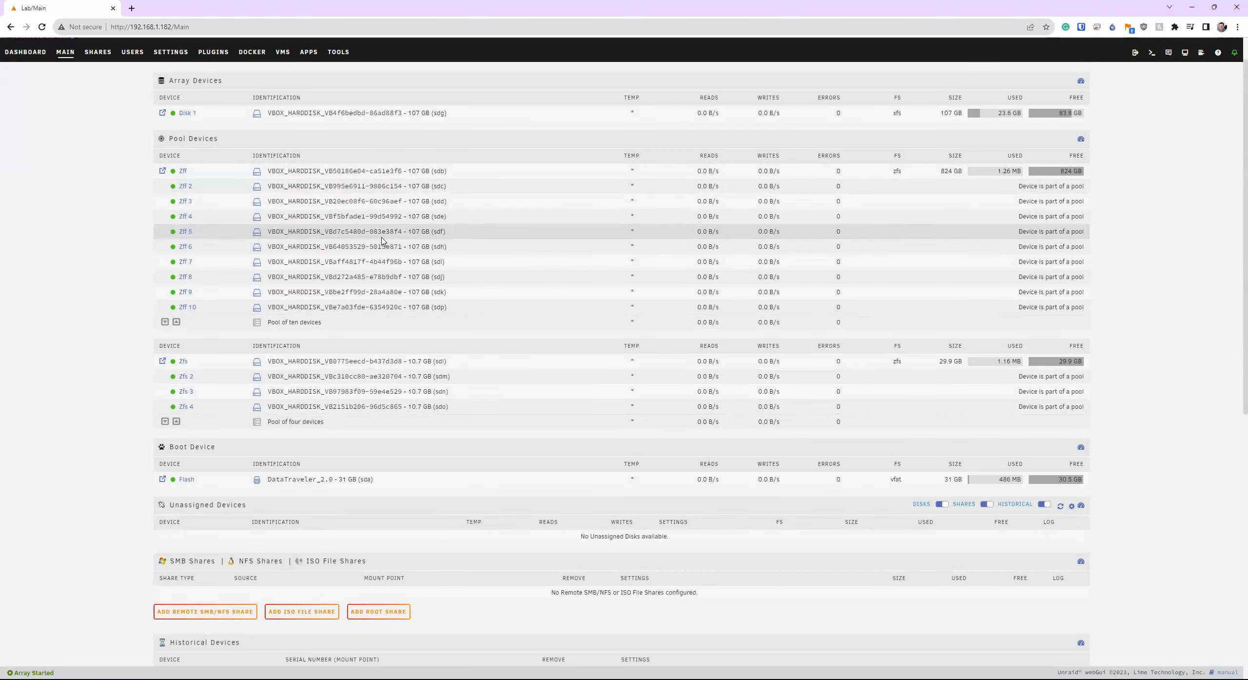
{"action": "left_click", "coordinate": [183, 172]}
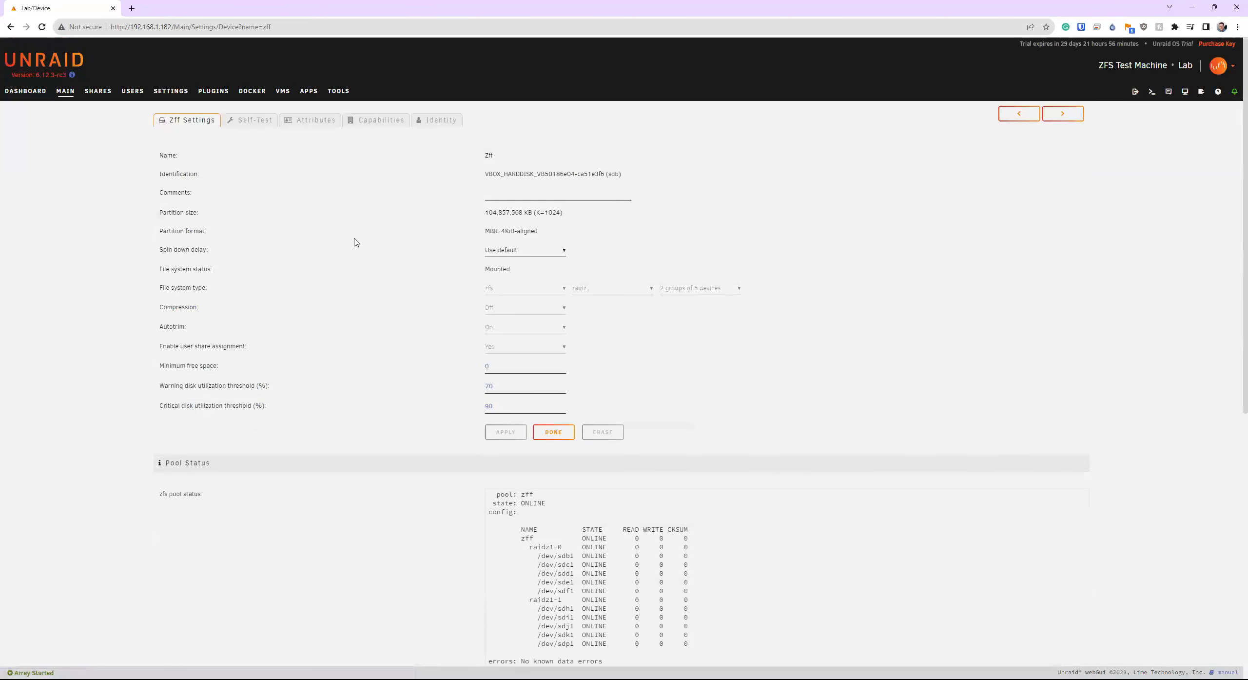
{"action": "scroll", "coordinate": [351, 322], "scroll_direction": "down", "scroll_amount": 3}
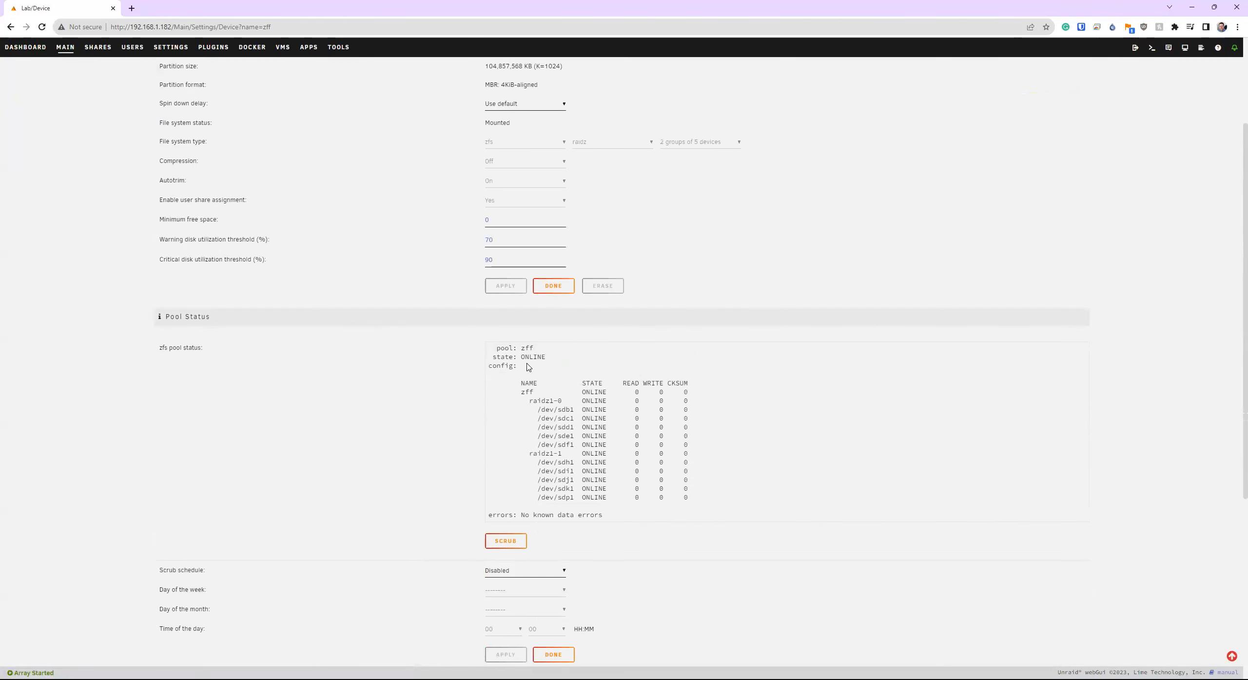
{"action": "left_click_drag", "start_coordinate": [519, 349], "coordinate": [535, 349]}
{"action": "left_click", "coordinate": [523, 391]}
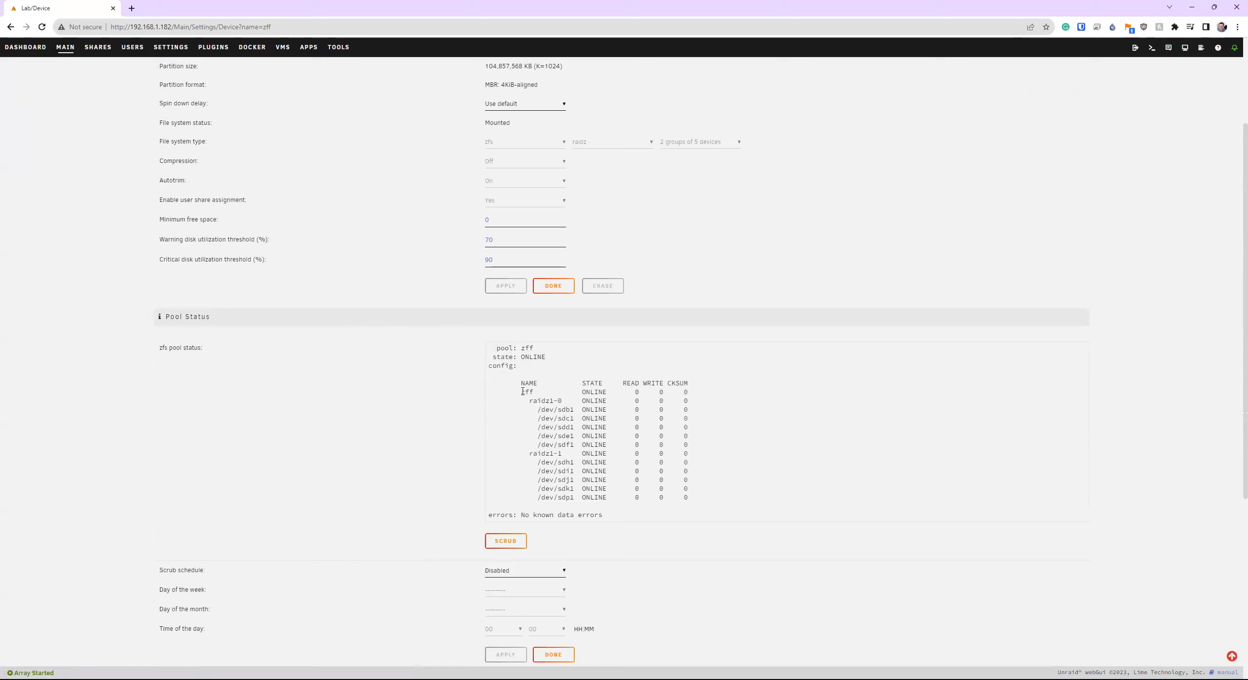
Step: Examine the disks listed under each of the two raidz1 groups in the zff pool status
{"action": "left_click_drag", "start_coordinate": [531, 401], "coordinate": [708, 441]}
{"action": "left_click", "coordinate": [552, 423]}
{"action": "left_click_drag", "start_coordinate": [530, 401], "coordinate": [704, 446]}
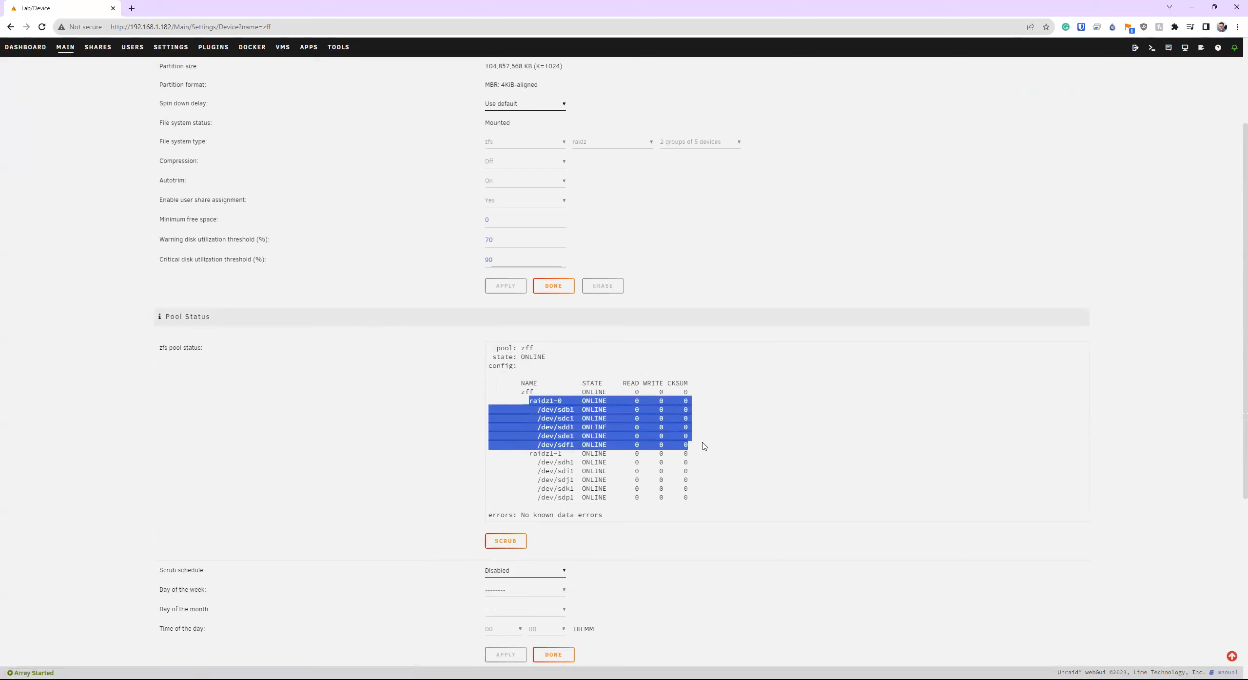
{"action": "left_click", "coordinate": [554, 423]}
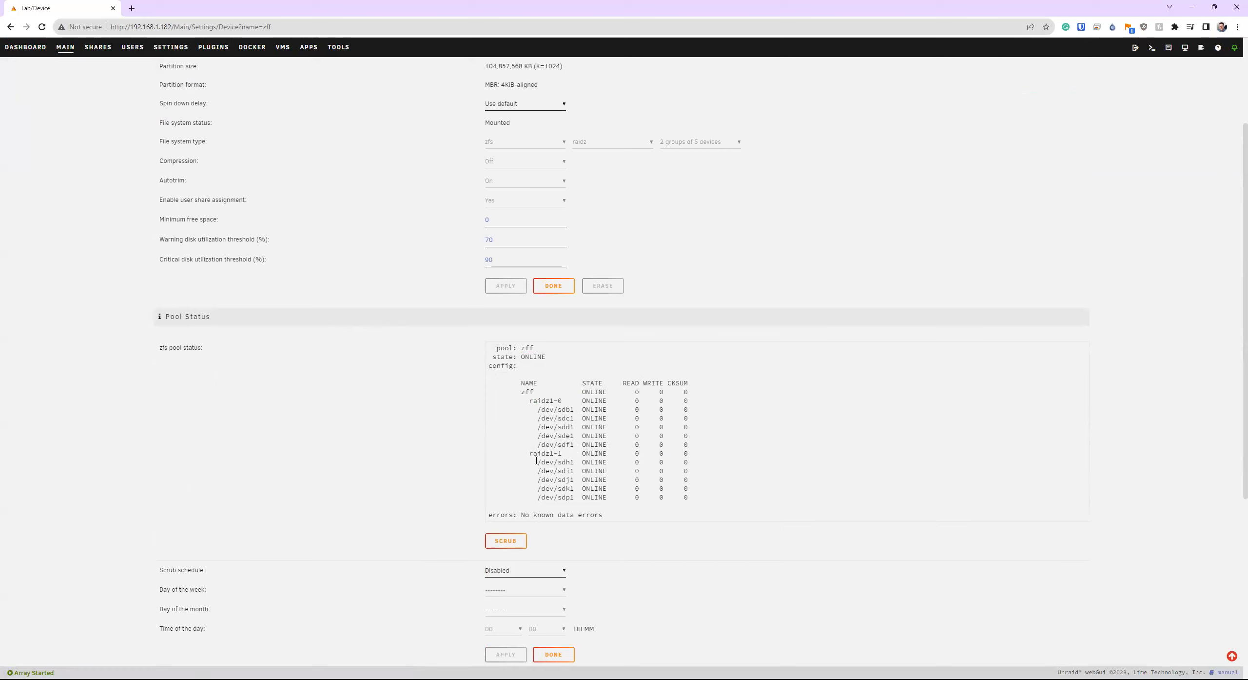
{"action": "left_click_drag", "start_coordinate": [530, 454], "coordinate": [682, 492]}
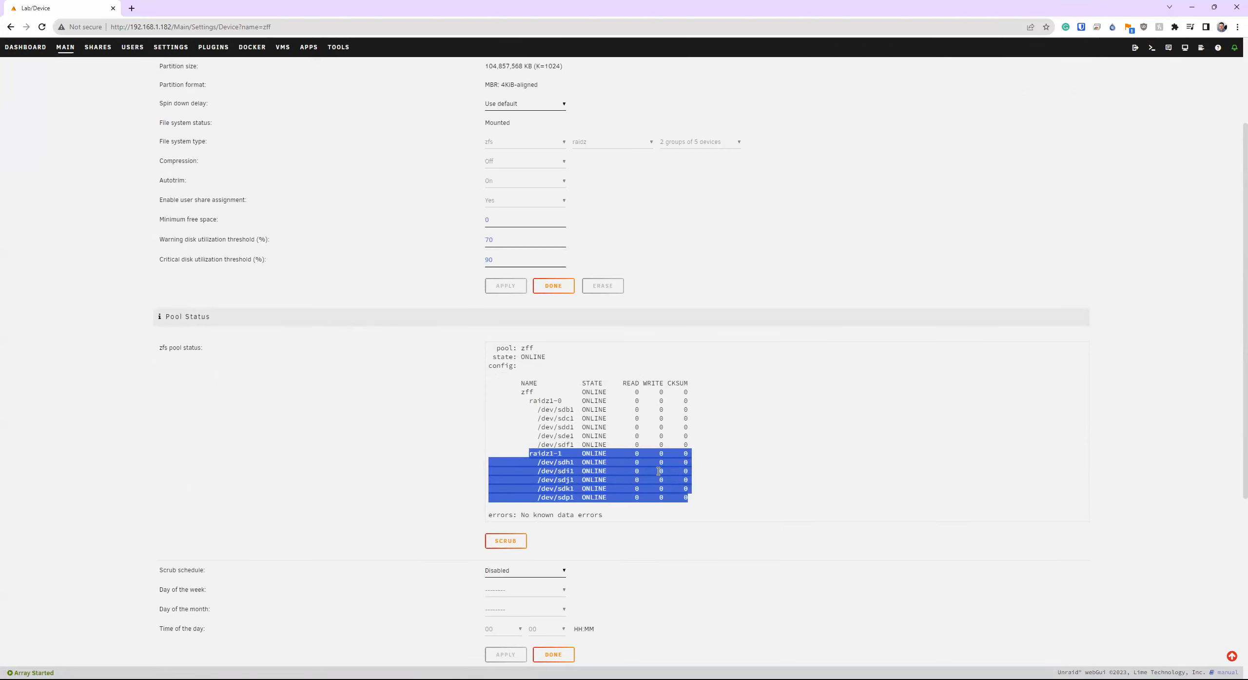
{"action": "left_click", "coordinate": [685, 454]}
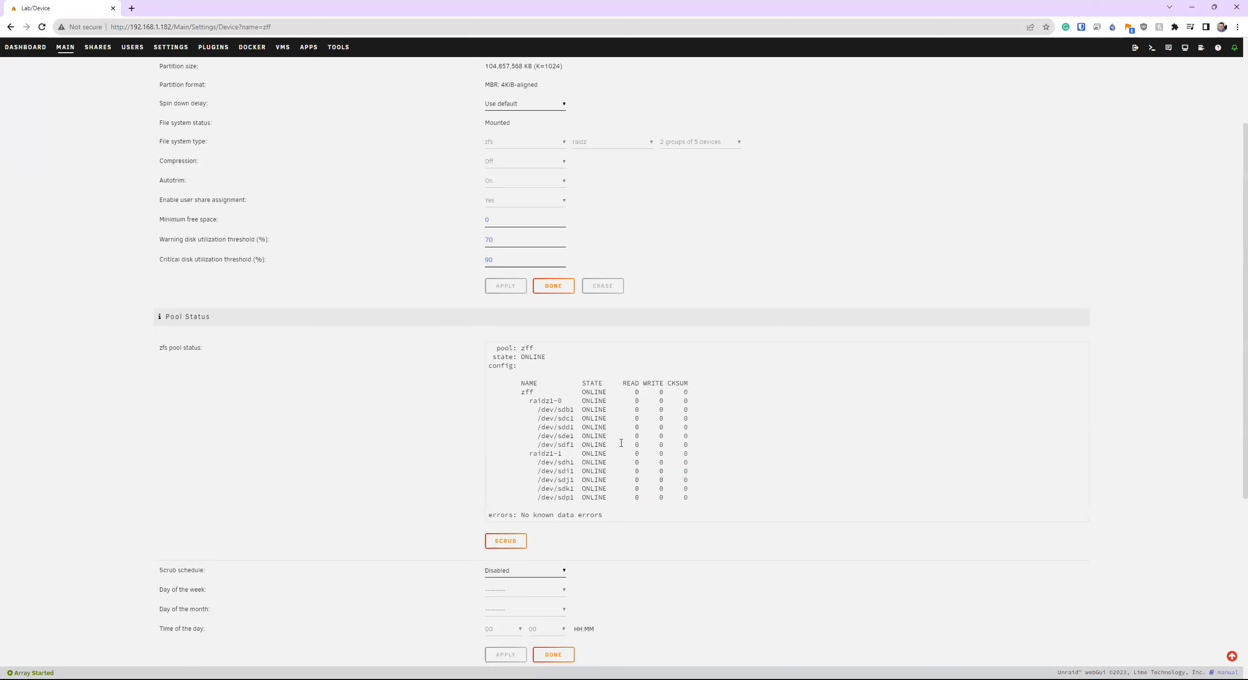
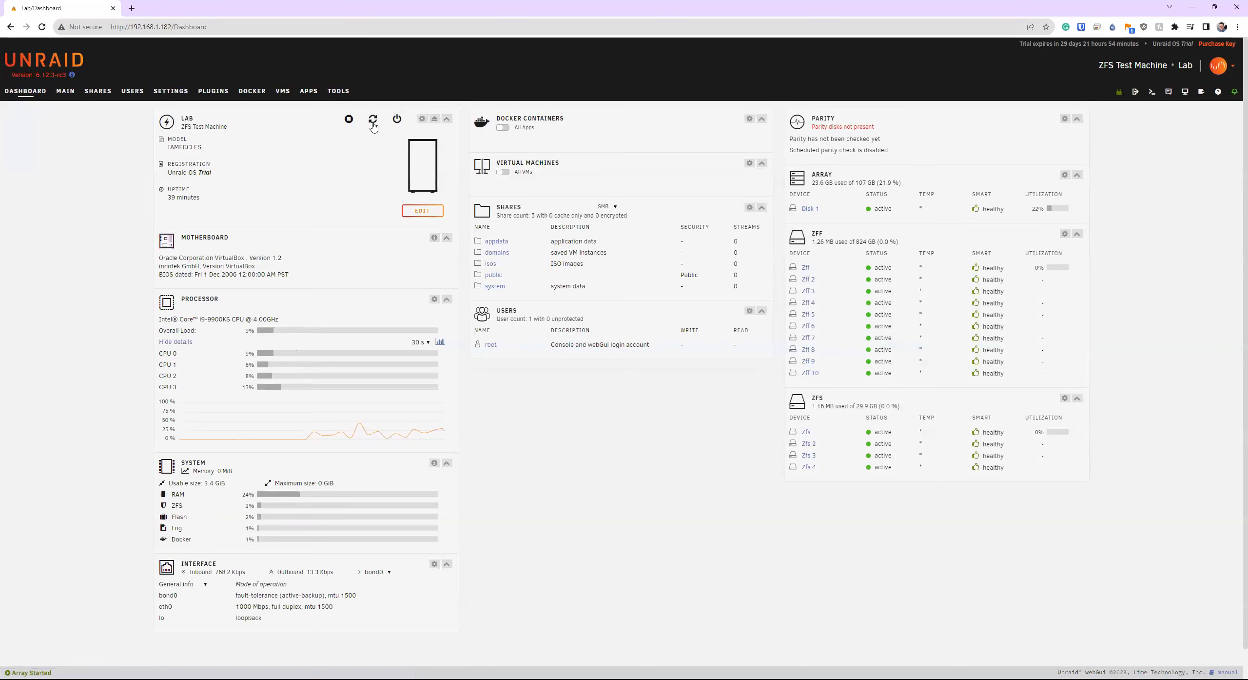
Step: Reboot the server and inspect the zff pool's disk assignments, including the device identification under the Zff 10 slot
{"action": "left_click", "coordinate": [373, 120]}
{"action": "left_click", "coordinate": [595, 414]}
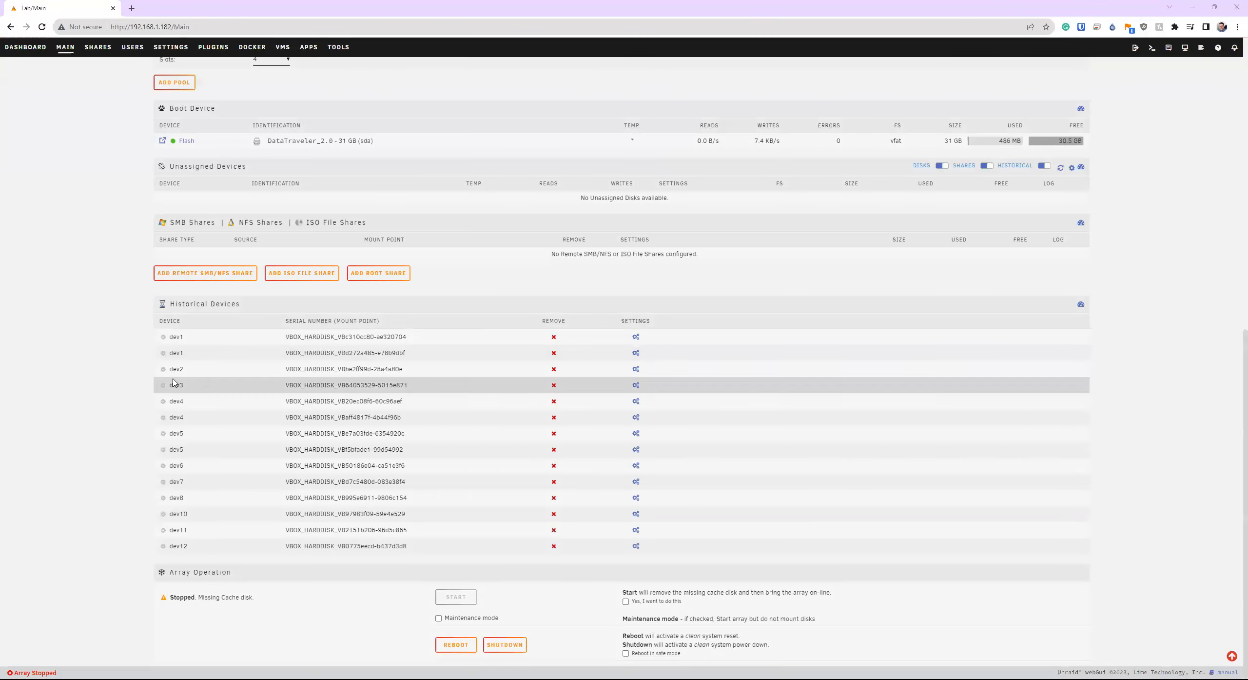
{"action": "scroll", "coordinate": [170, 352], "scroll_direction": "up", "scroll_amount": 10}
{"action": "scroll", "coordinate": [171, 352], "scroll_direction": "up", "scroll_amount": 1}
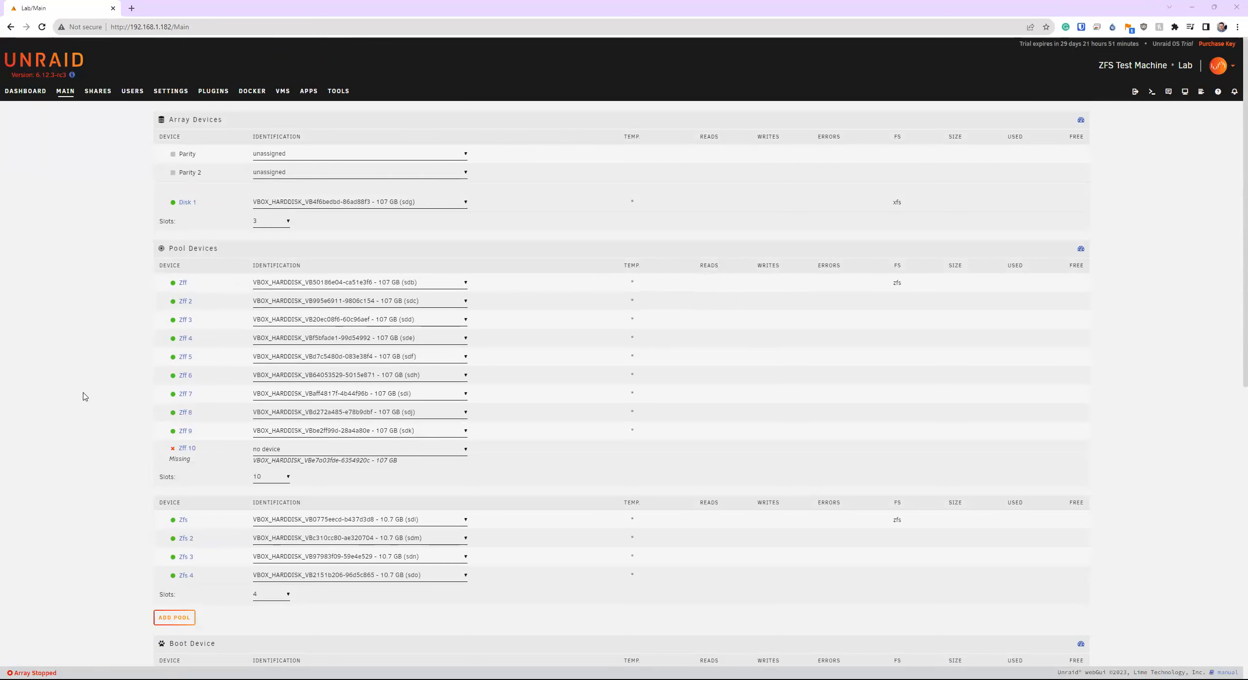
{"action": "scroll", "coordinate": [85, 410], "scroll_direction": "down", "scroll_amount": 1}
{"action": "scroll", "coordinate": [84, 413], "scroll_direction": "down", "scroll_amount": 2}
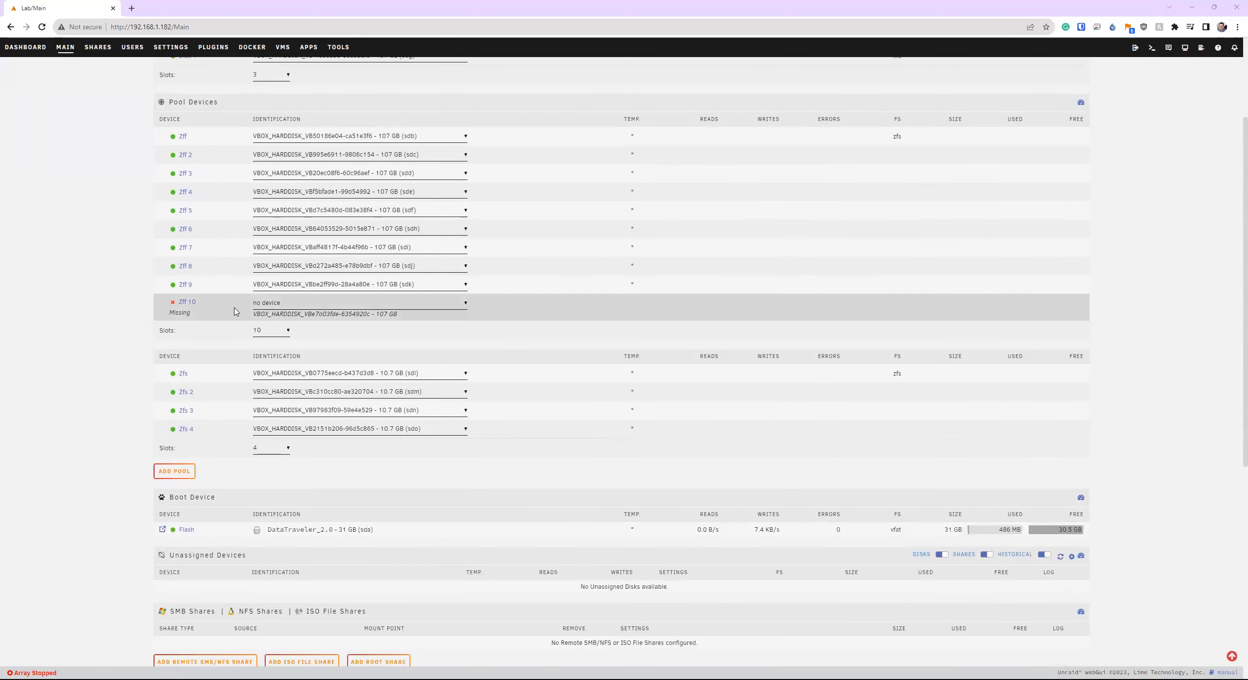
{"action": "left_click_drag", "start_coordinate": [258, 316], "coordinate": [399, 314]}
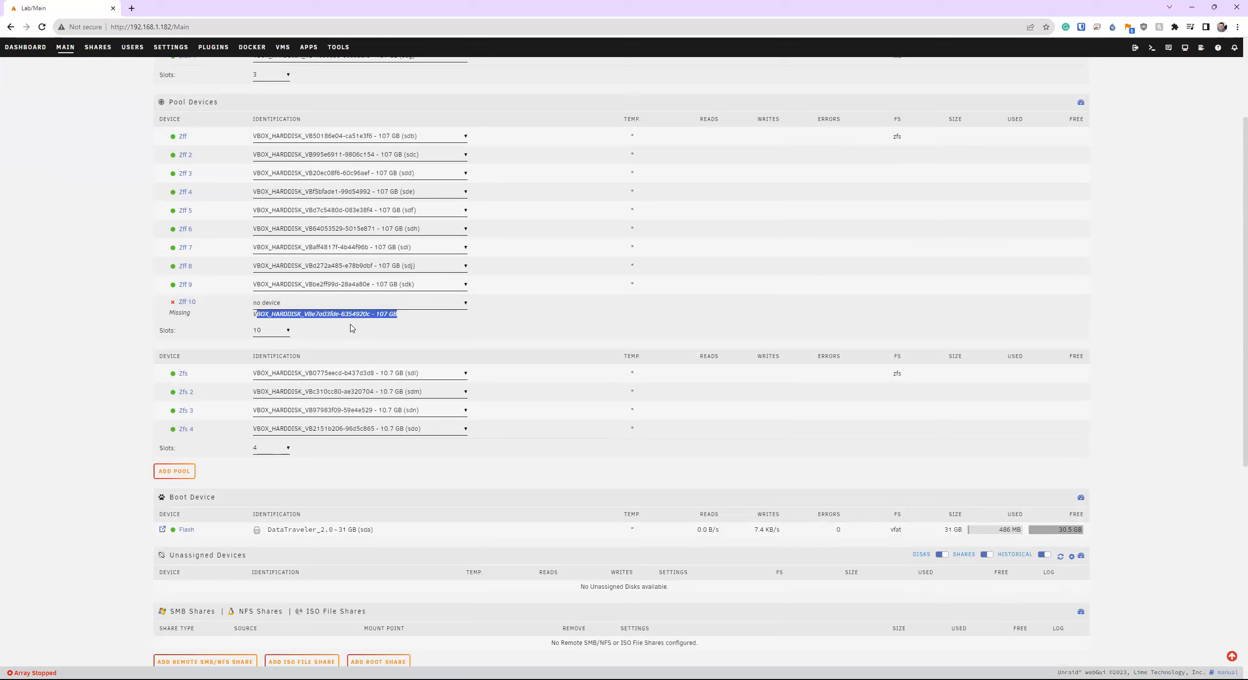
{"action": "left_click", "coordinate": [87, 354]}
Step: Start the array with confirmation that the missing pool disk may be removed
{"action": "scroll", "coordinate": [210, 490], "scroll_direction": "down", "scroll_amount": 8}
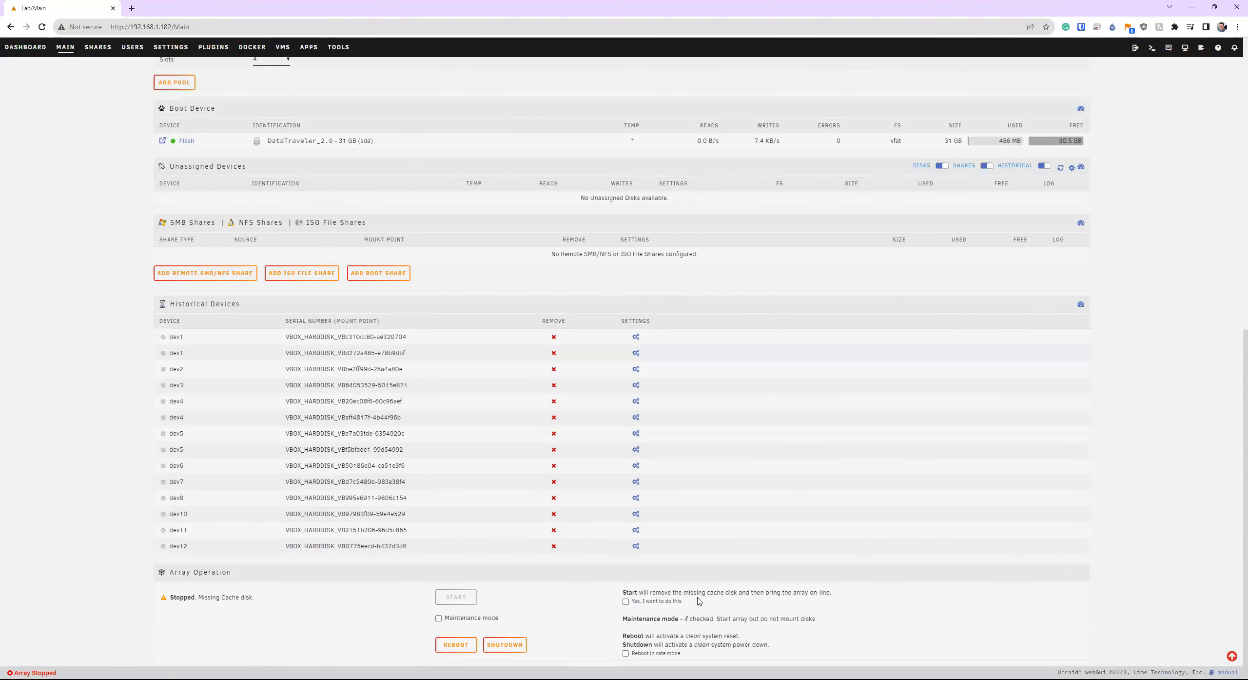
{"action": "left_click", "coordinate": [626, 602]}
{"action": "left_click", "coordinate": [472, 597]}
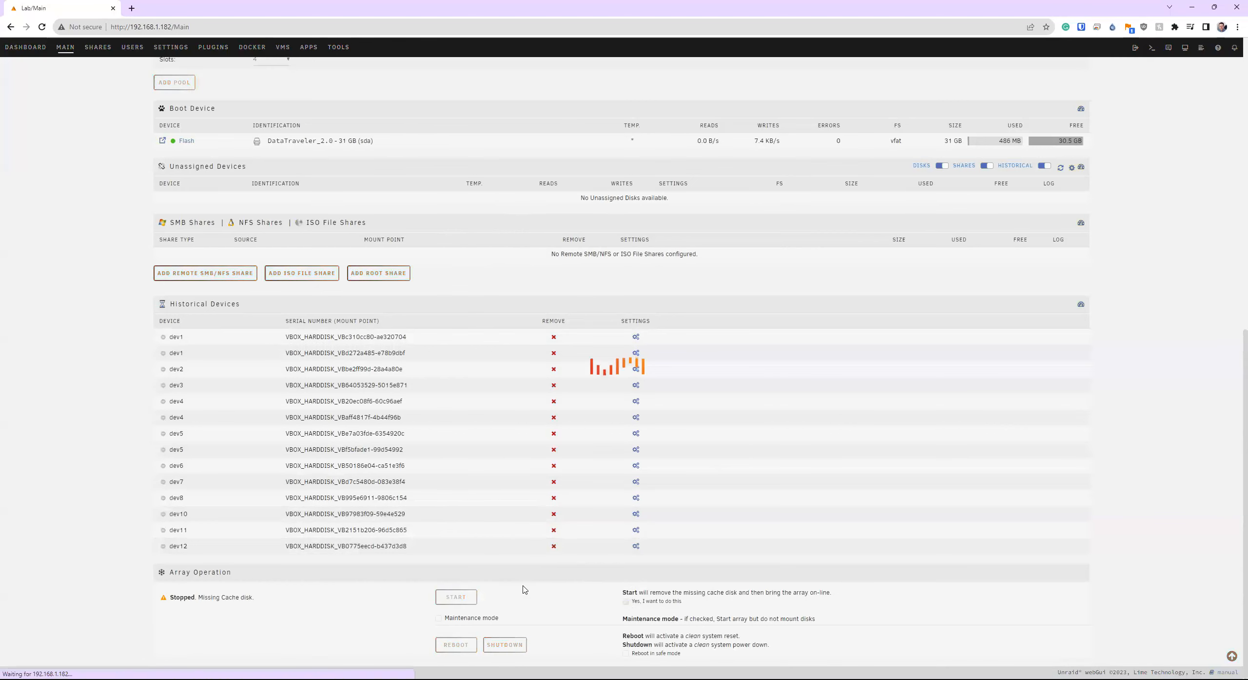
Step: Open the zff pool's settings and examine the state of the pool, its raidz1-1 group and the former sdp1 device
{"action": "scroll", "coordinate": [330, 312], "scroll_direction": "up", "scroll_amount": 2}
{"action": "scroll", "coordinate": [330, 316], "scroll_direction": "up", "scroll_amount": 8}
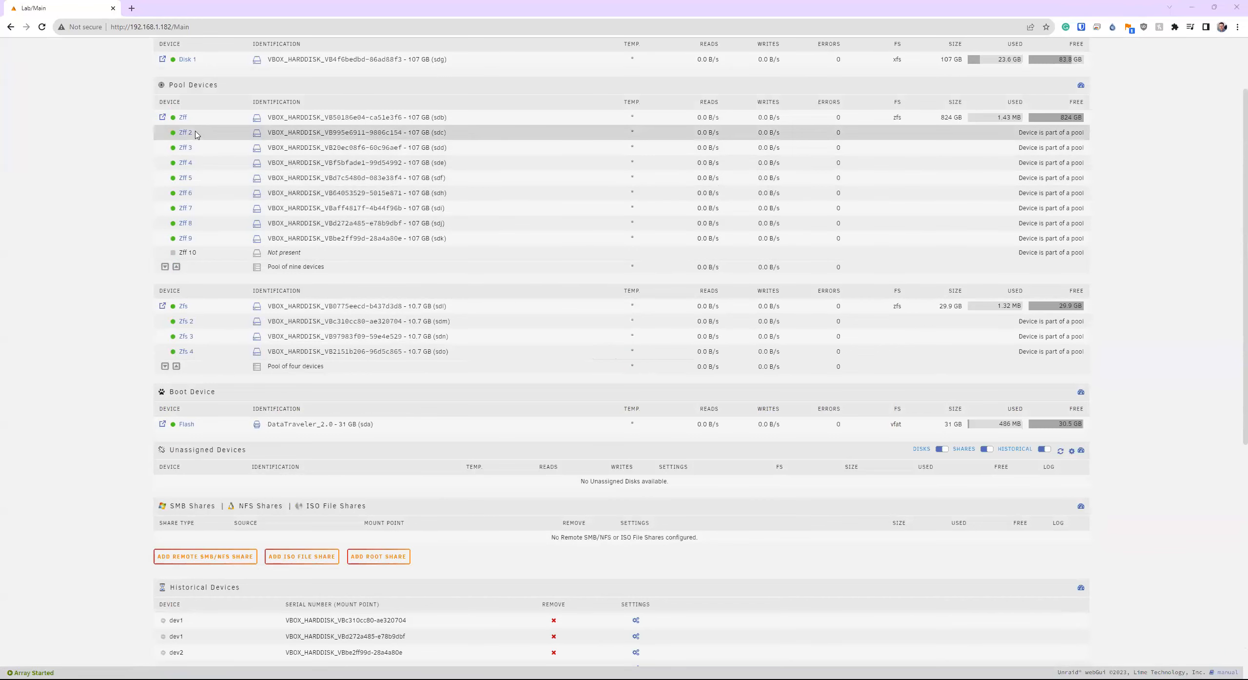
{"action": "left_click", "coordinate": [185, 117]}
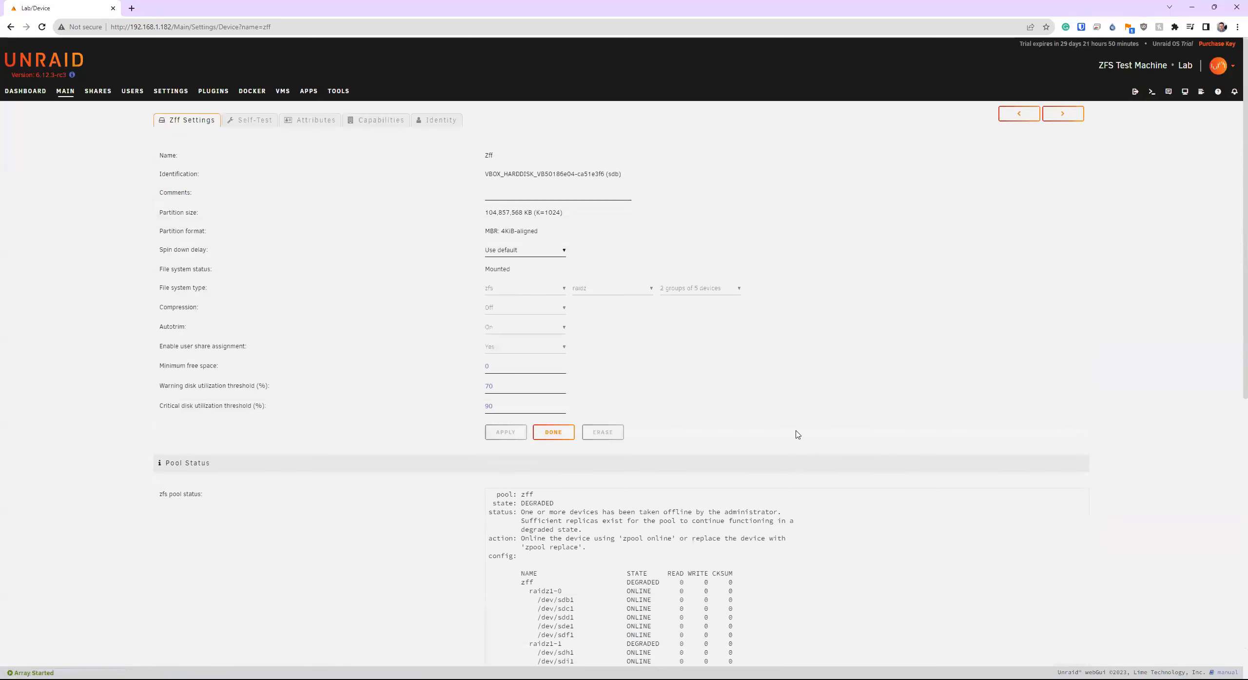
{"action": "scroll", "coordinate": [793, 431], "scroll_direction": "down", "scroll_amount": 1}
{"action": "scroll", "coordinate": [661, 415], "scroll_direction": "down", "scroll_amount": 1}
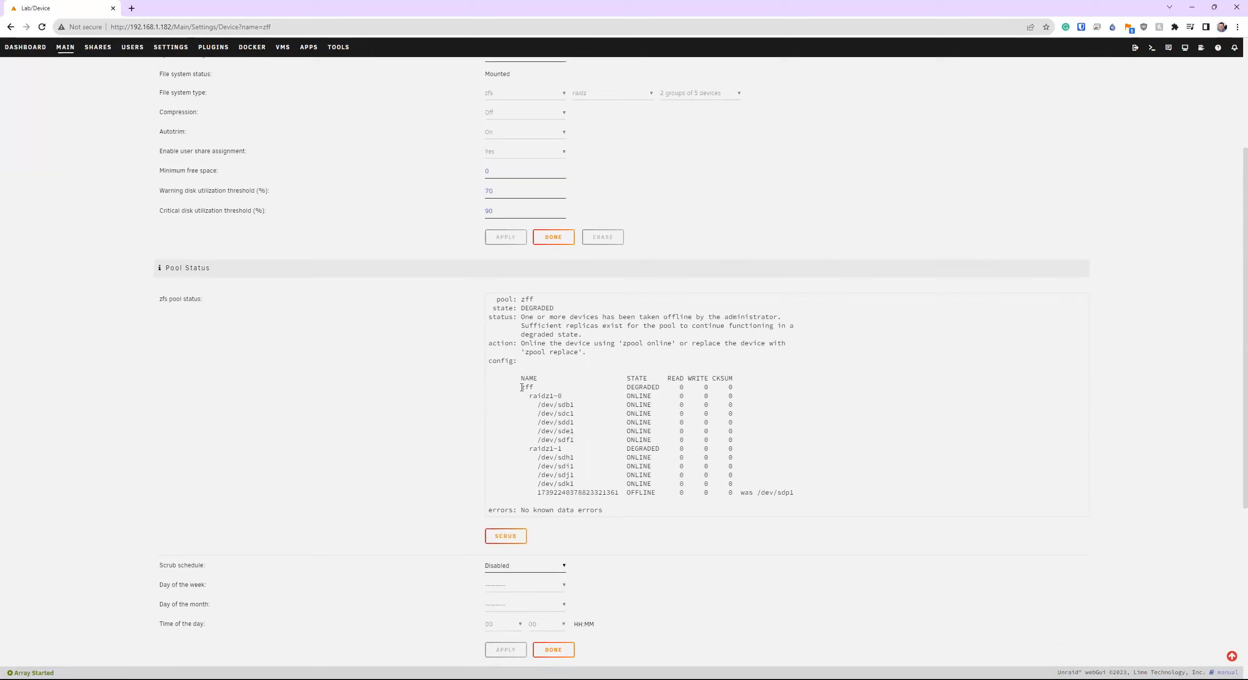
{"action": "left_click_drag", "start_coordinate": [520, 387], "coordinate": [651, 388]}
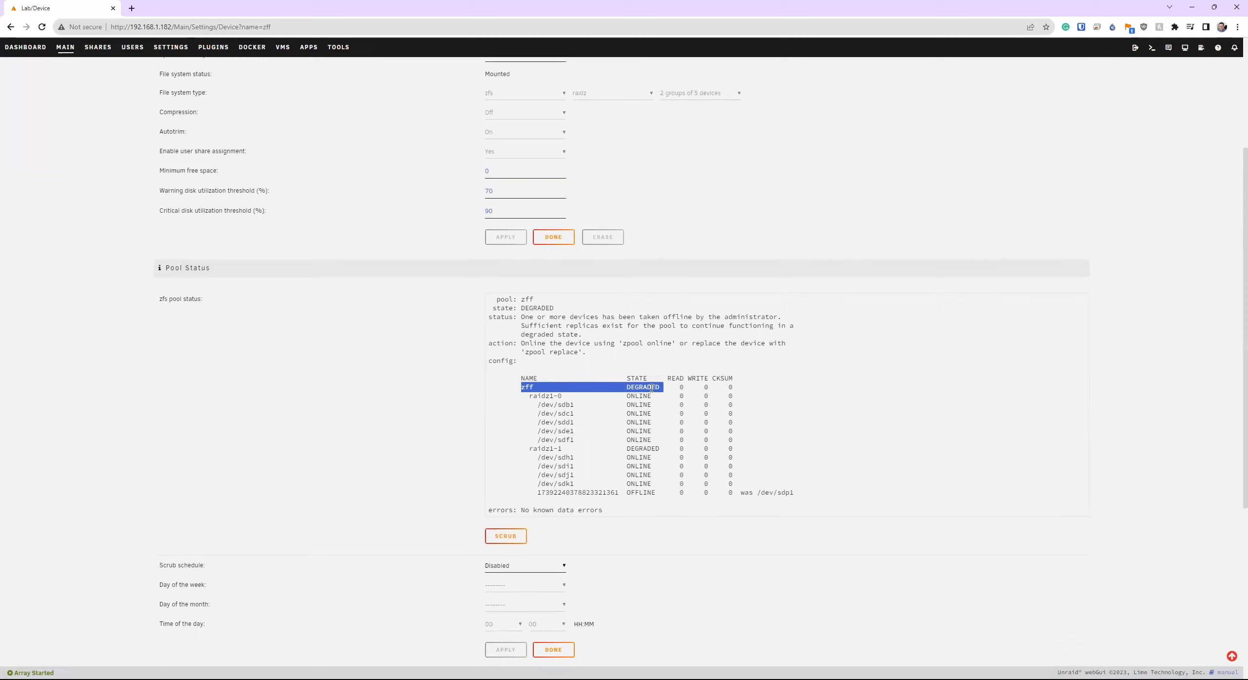
{"action": "left_click_drag", "start_coordinate": [519, 317], "coordinate": [564, 320]}
{"action": "left_click", "coordinate": [564, 321]}
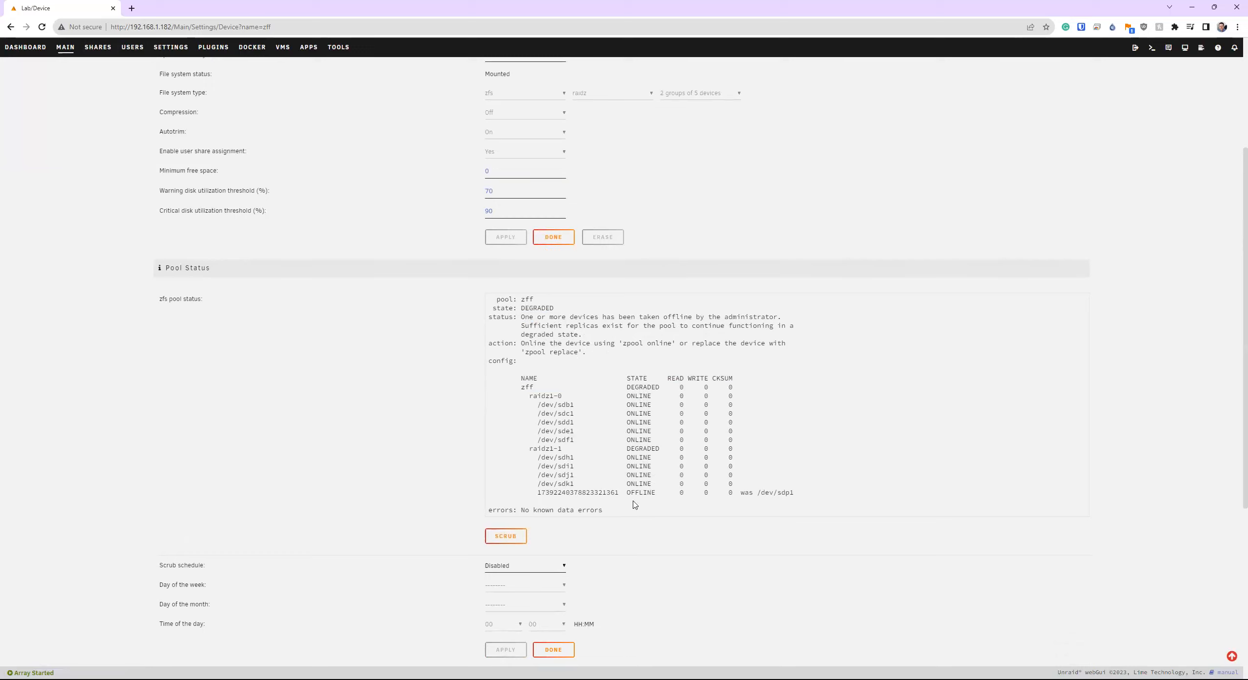
{"action": "left_click_drag", "start_coordinate": [794, 491], "coordinate": [536, 493]}
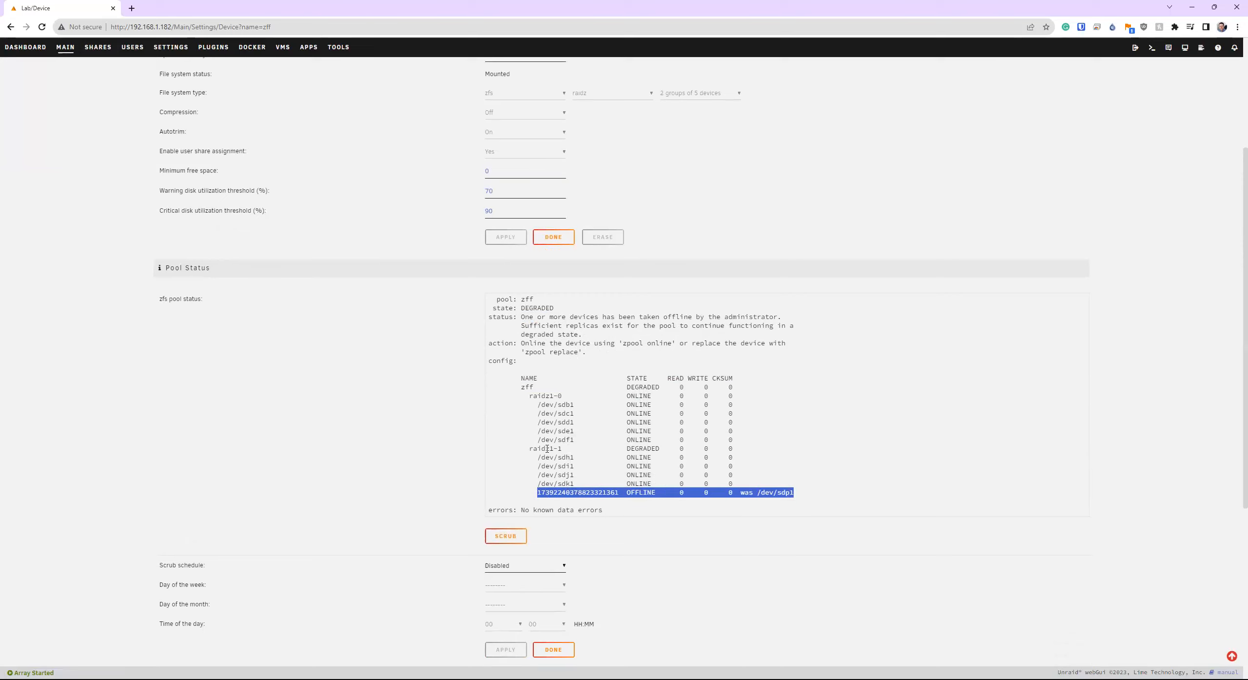
{"action": "left_click_drag", "start_coordinate": [534, 448], "coordinate": [718, 466]}
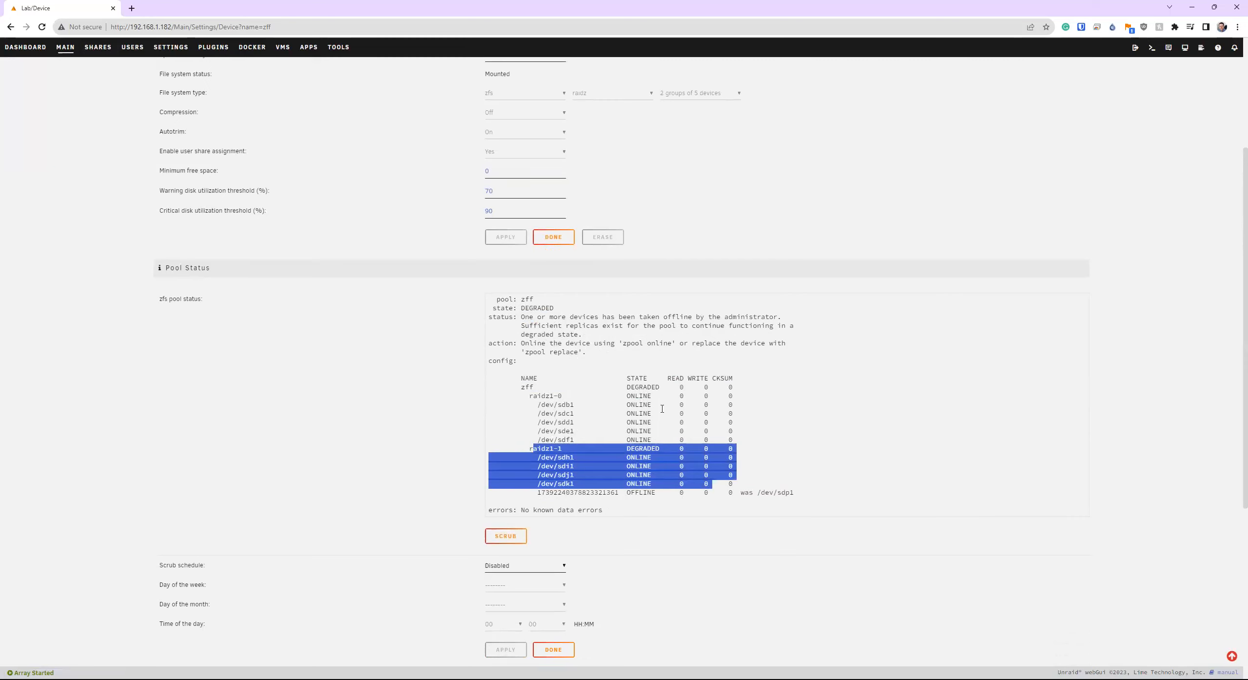
{"action": "left_click", "coordinate": [651, 418]}
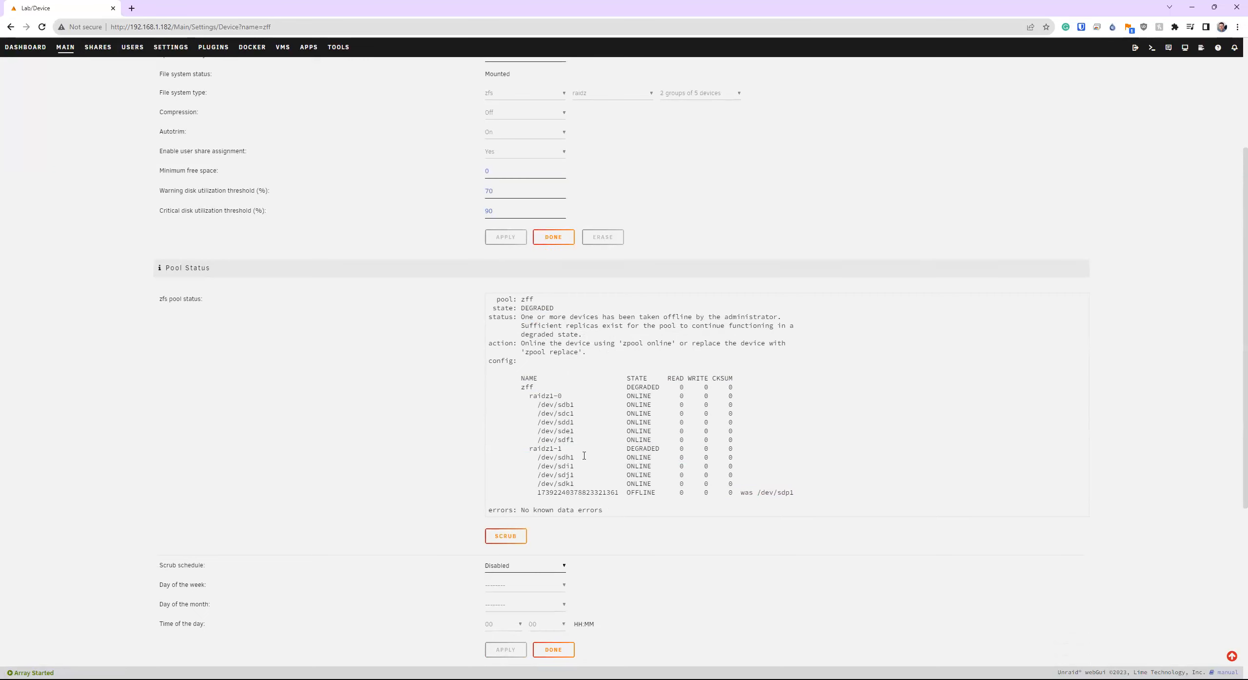
Step: Return to the device overview and stop the array
{"action": "scroll", "coordinate": [561, 449], "scroll_direction": "up", "scroll_amount": 4}
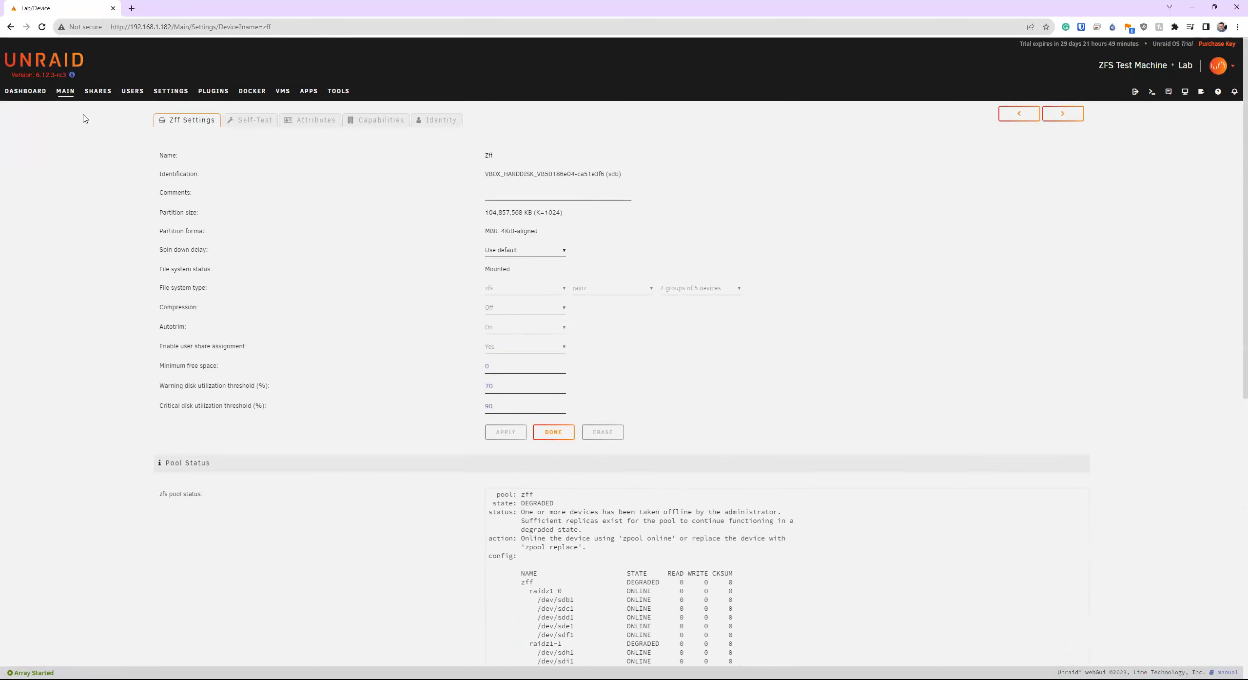
{"action": "left_click", "coordinate": [65, 93]}
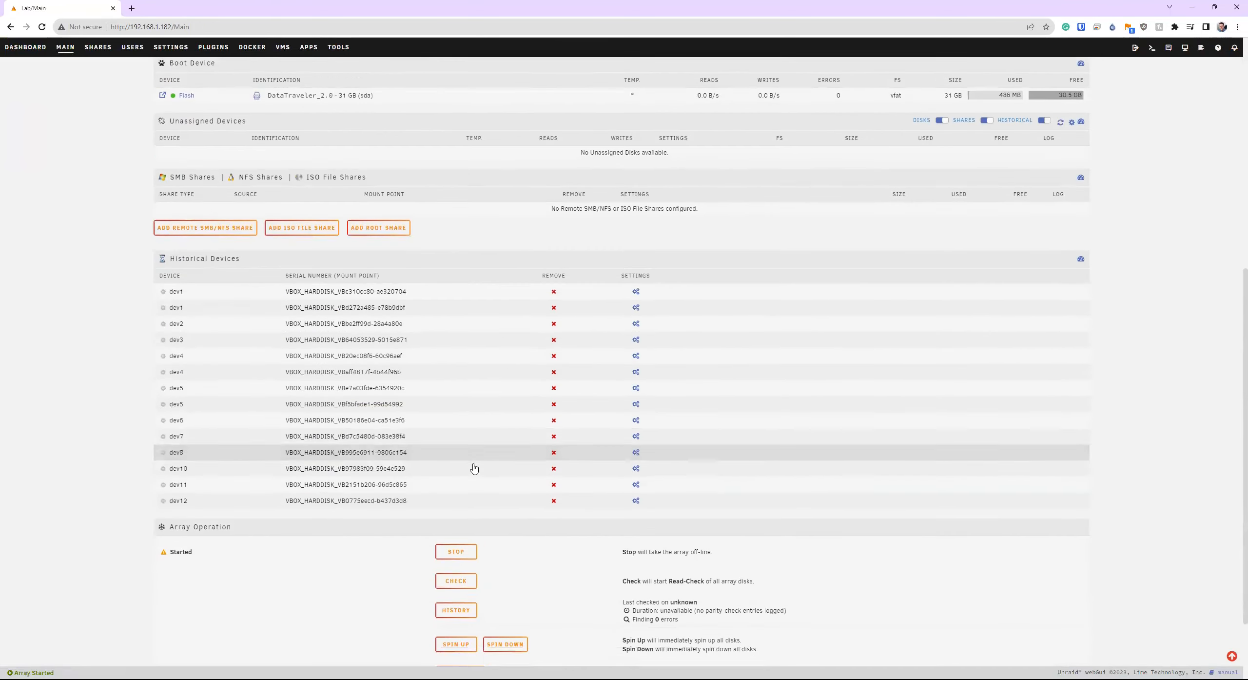
{"action": "scroll", "coordinate": [474, 468], "scroll_direction": "down", "scroll_amount": 2}
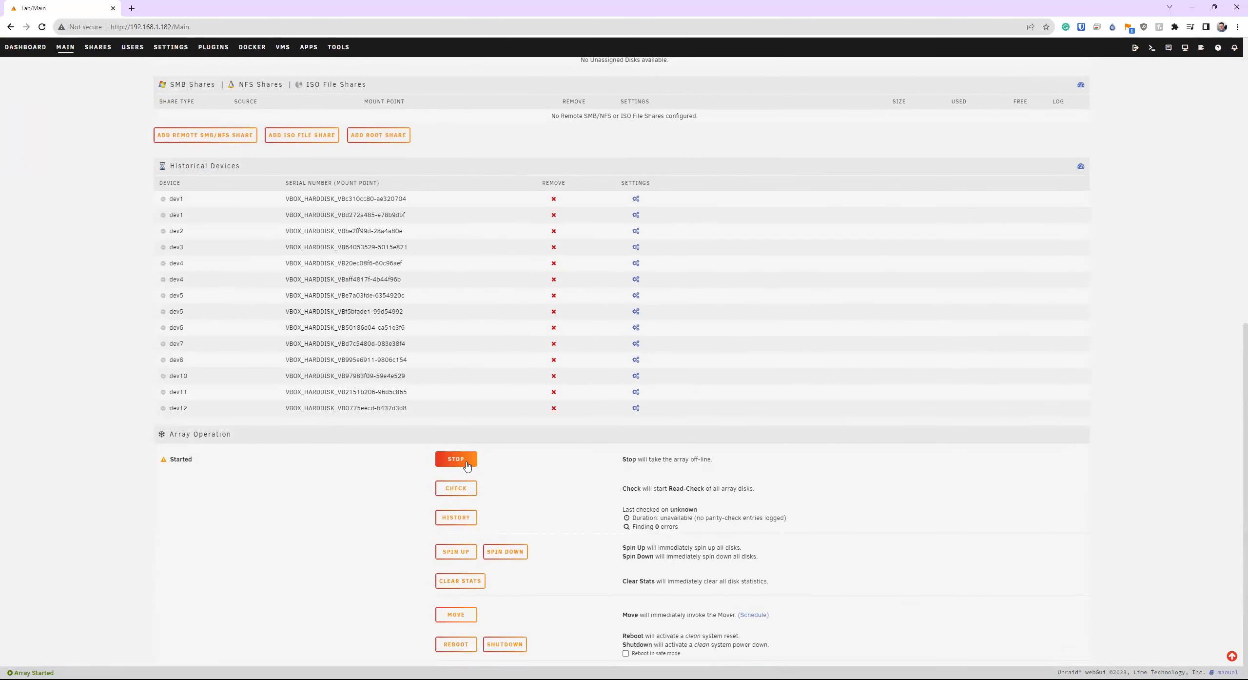
{"action": "left_click", "coordinate": [457, 459]}
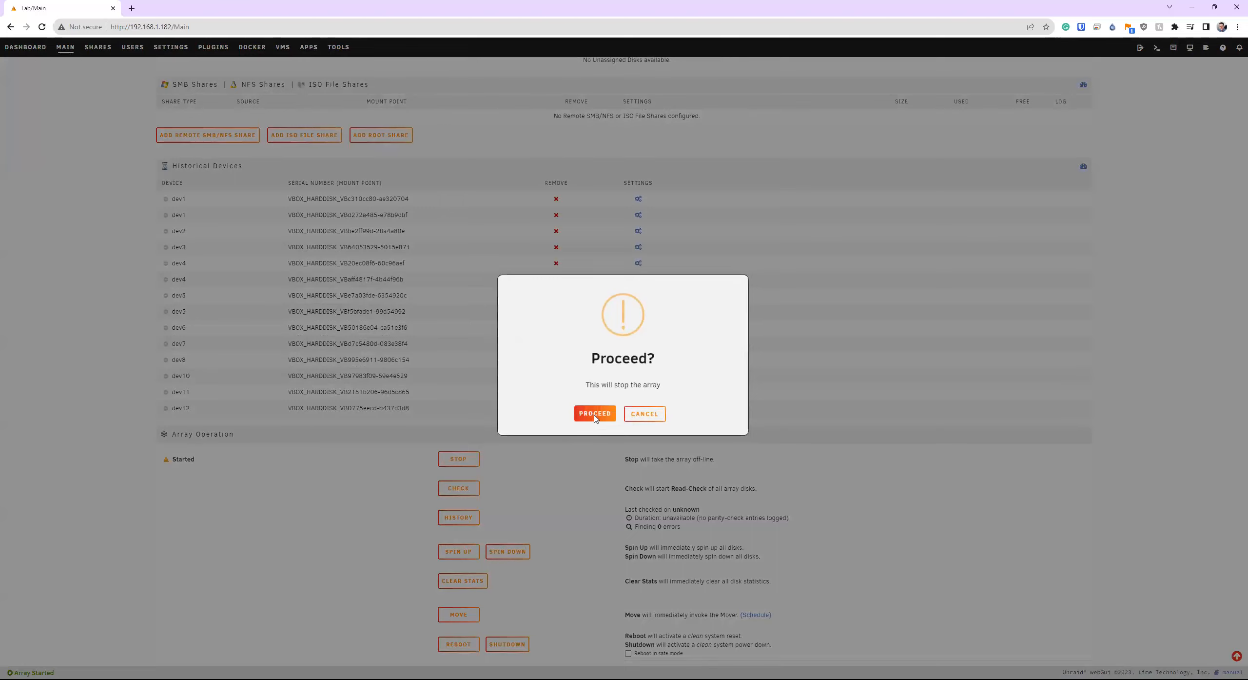
{"action": "left_click", "coordinate": [595, 415]}
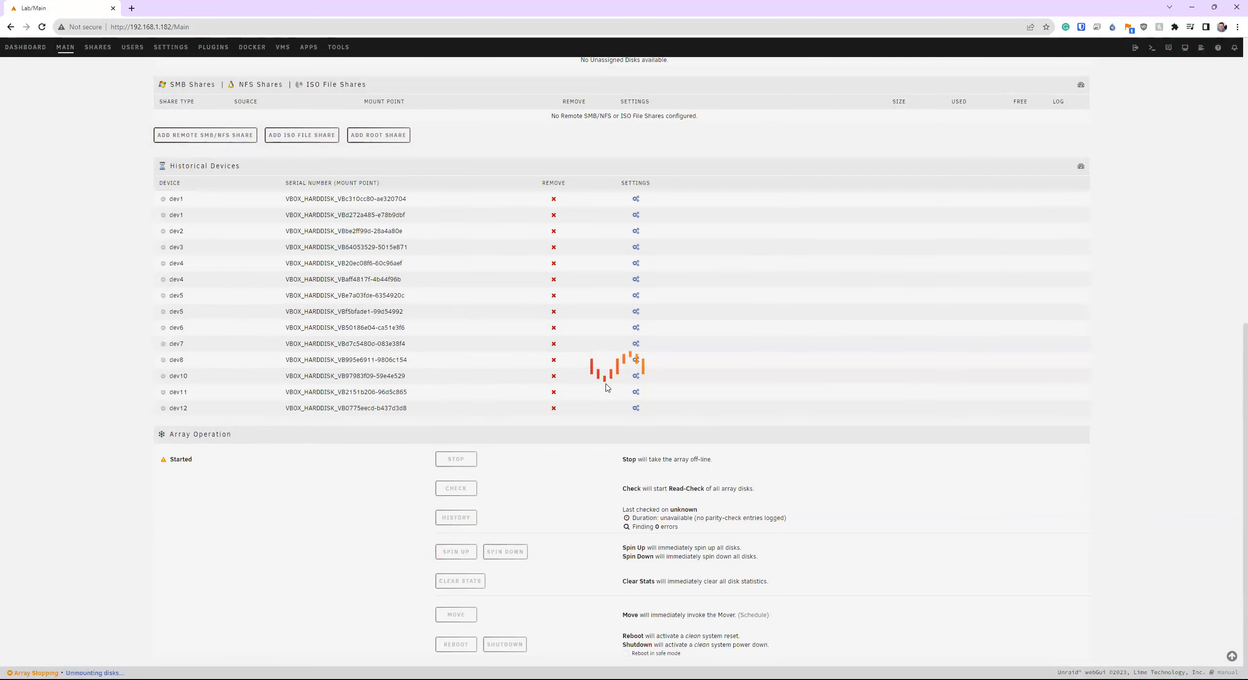
Step: Check the unassigned devices and the disks offered for the Zff 10 slot
{"action": "scroll", "coordinate": [197, 375], "scroll_direction": "up", "scroll_amount": 10}
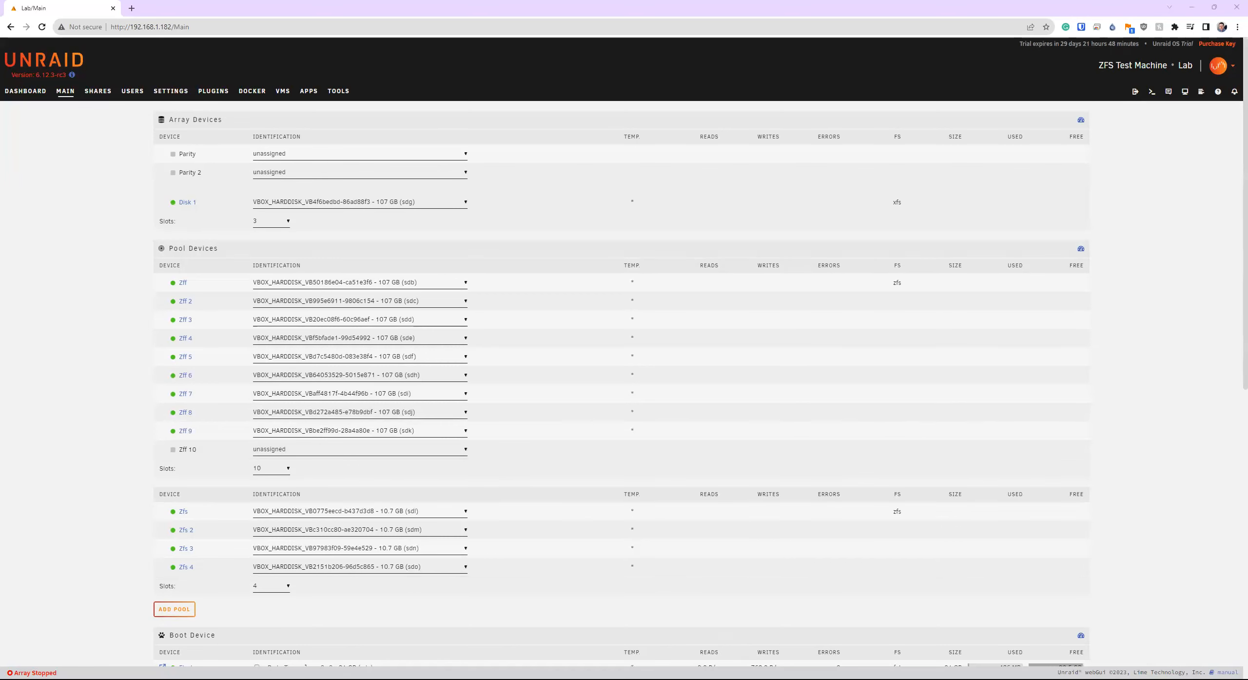
{"action": "scroll", "coordinate": [93, 405], "scroll_direction": "down", "scroll_amount": 9}
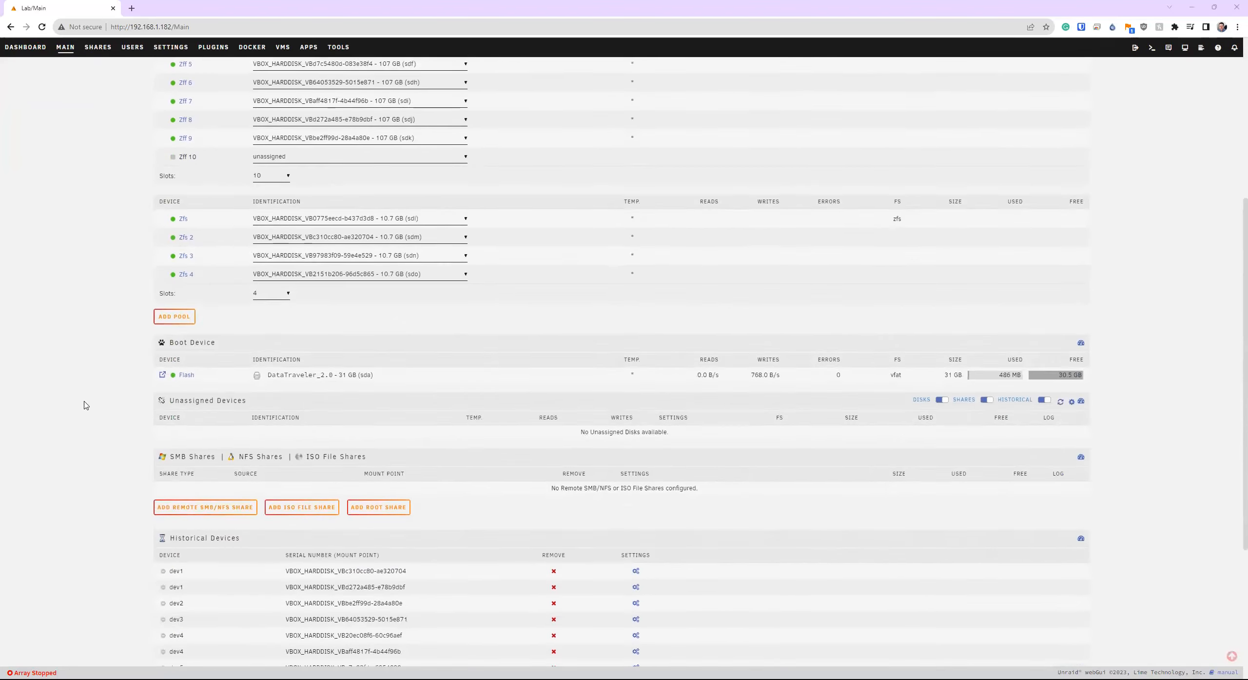
{"action": "scroll", "coordinate": [88, 403], "scroll_direction": "up", "scroll_amount": 4}
{"action": "scroll", "coordinate": [87, 397], "scroll_direction": "up", "scroll_amount": 1}
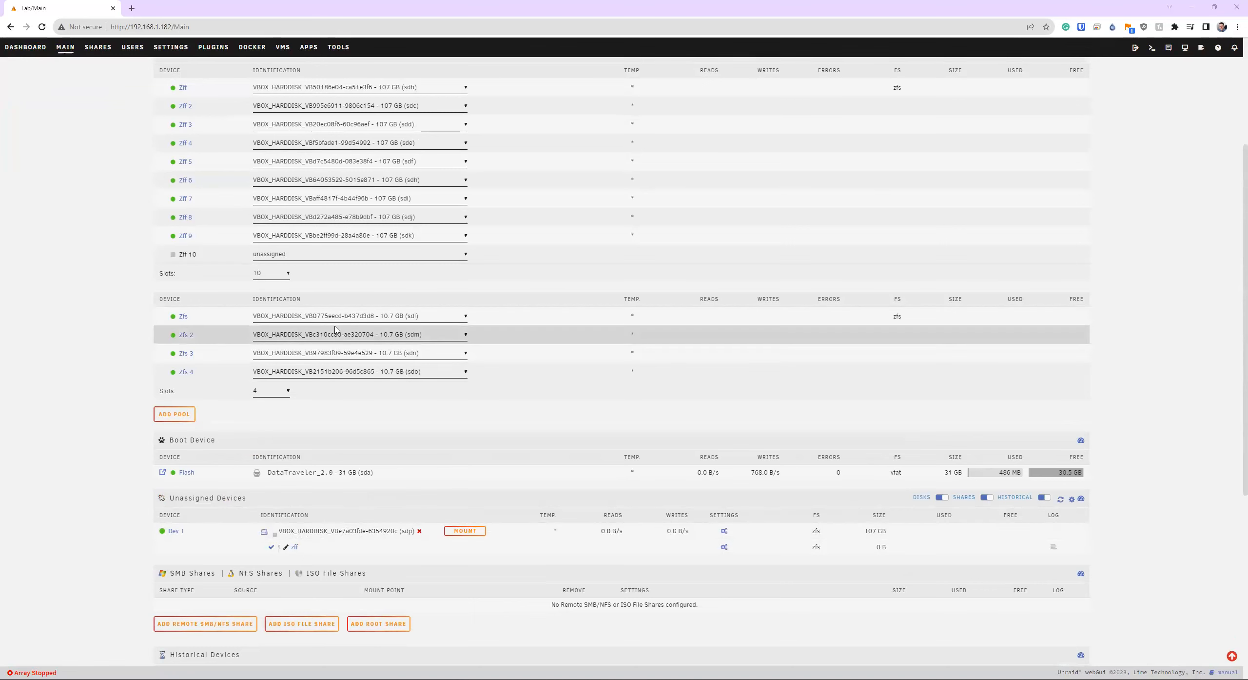
{"action": "left_click", "coordinate": [333, 258]}
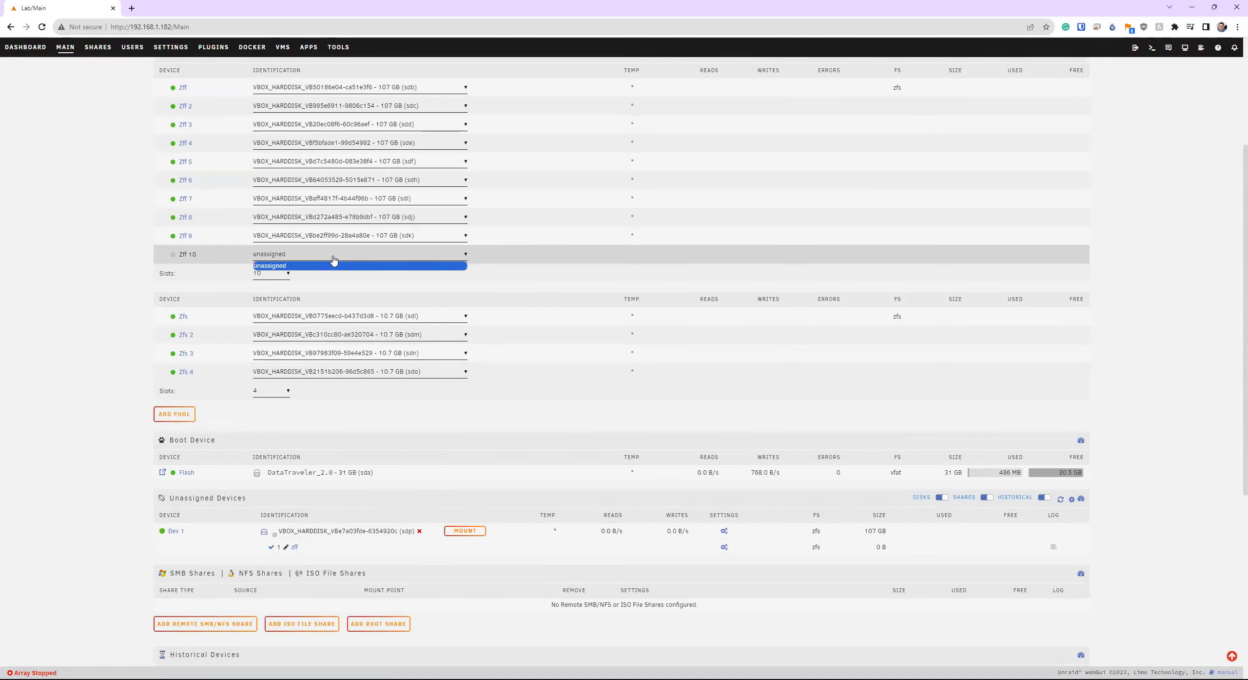
{"action": "scroll", "coordinate": [492, 585], "scroll_direction": "down", "scroll_amount": 10}
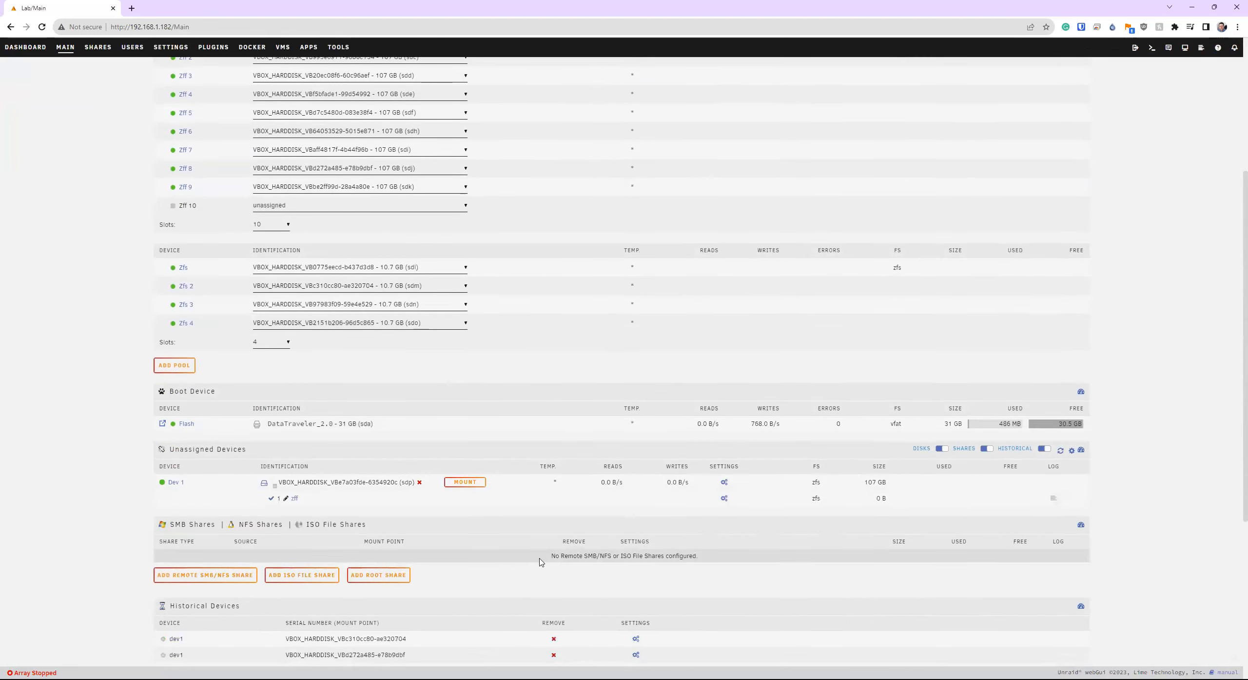
{"action": "scroll", "coordinate": [397, 486], "scroll_direction": "up", "scroll_amount": 5}
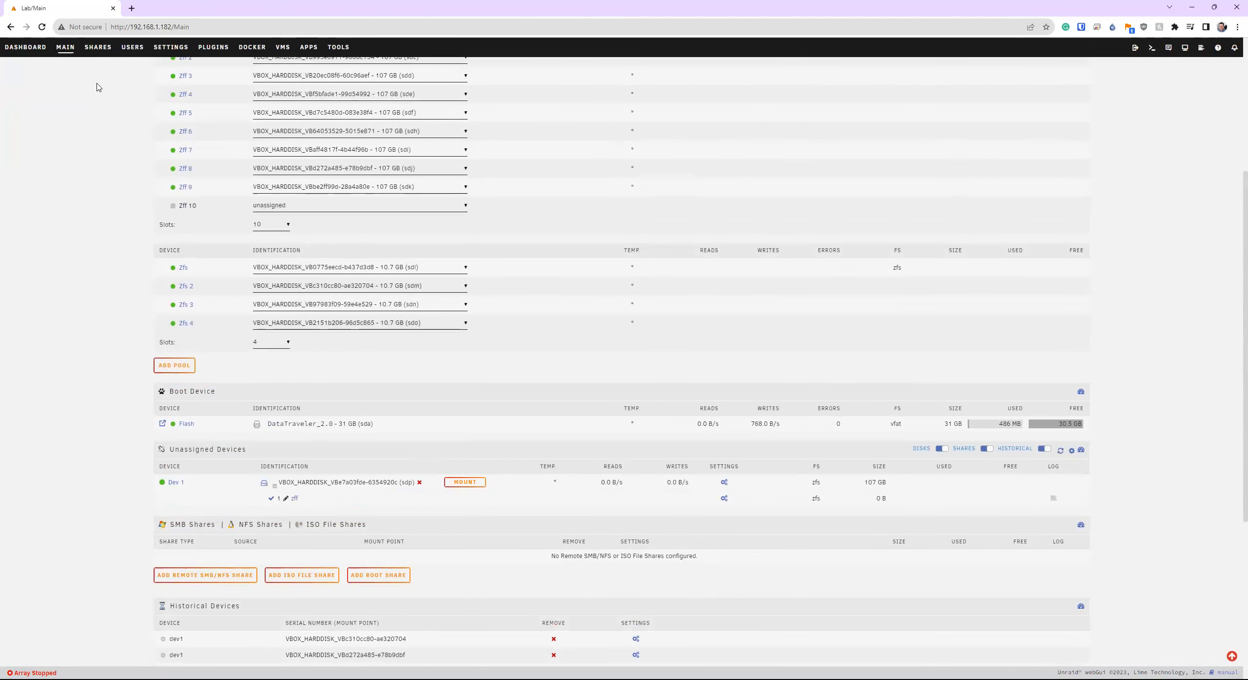
Step: Reload the device overview, recheck which disks can be assigned to Zff 10, and review the array operation options
{"action": "left_click", "coordinate": [75, 47]}
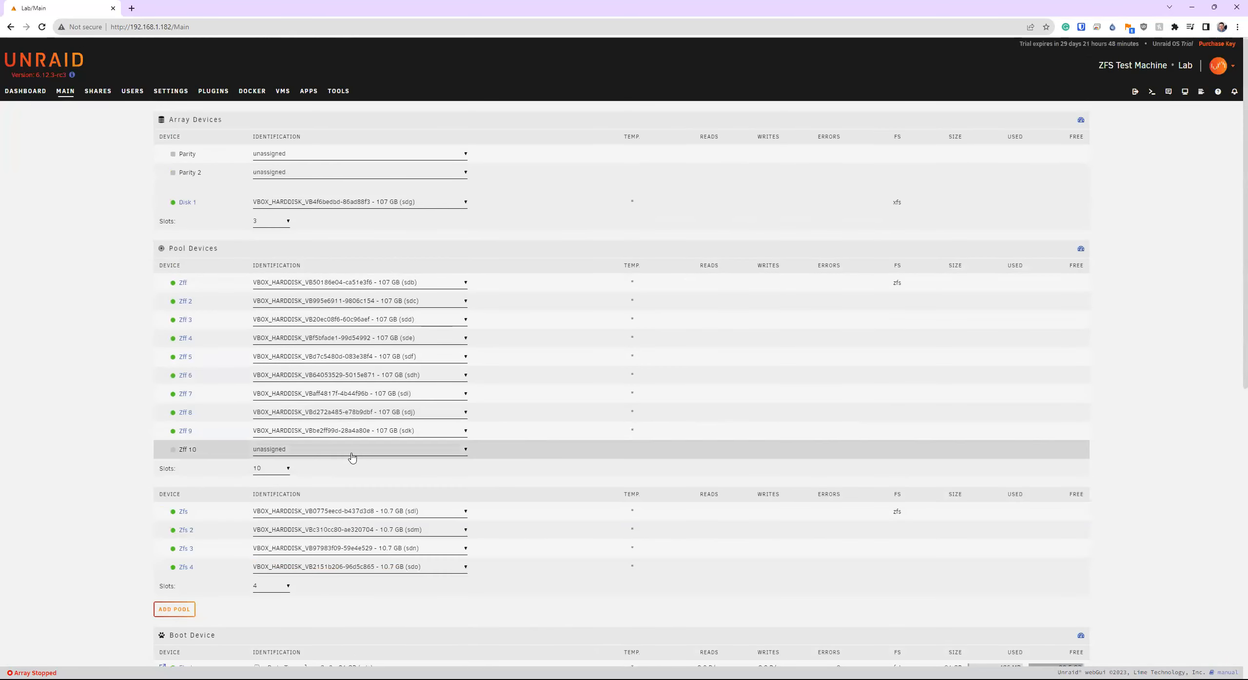
{"action": "left_click", "coordinate": [351, 450]}
{"action": "scroll", "coordinate": [57, 452], "scroll_direction": "down", "scroll_amount": 3}
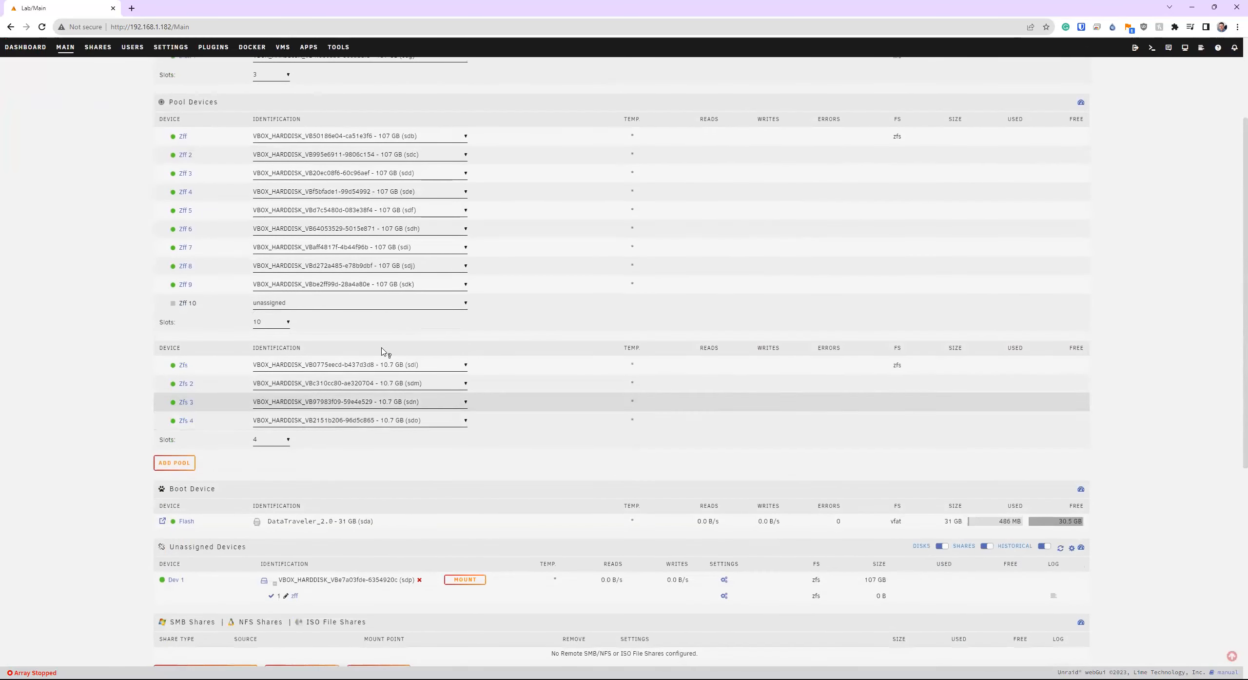
{"action": "left_click", "coordinate": [400, 307]}
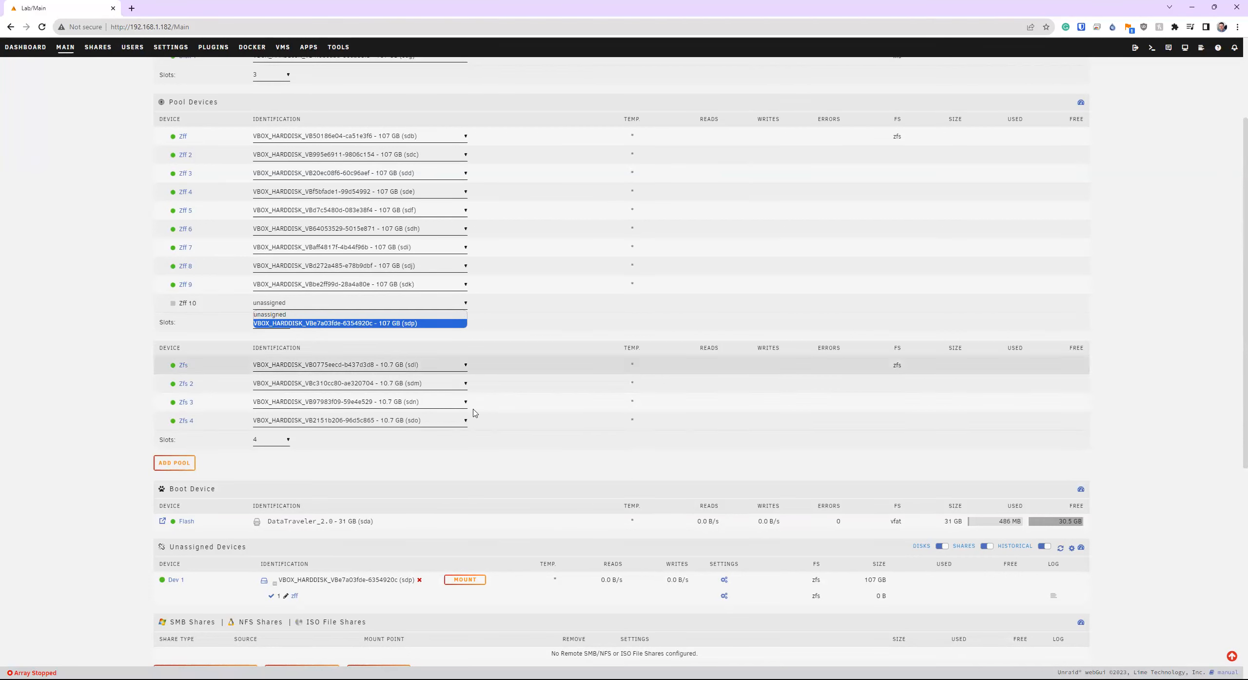
{"action": "scroll", "coordinate": [529, 549], "scroll_direction": "down", "scroll_amount": 8}
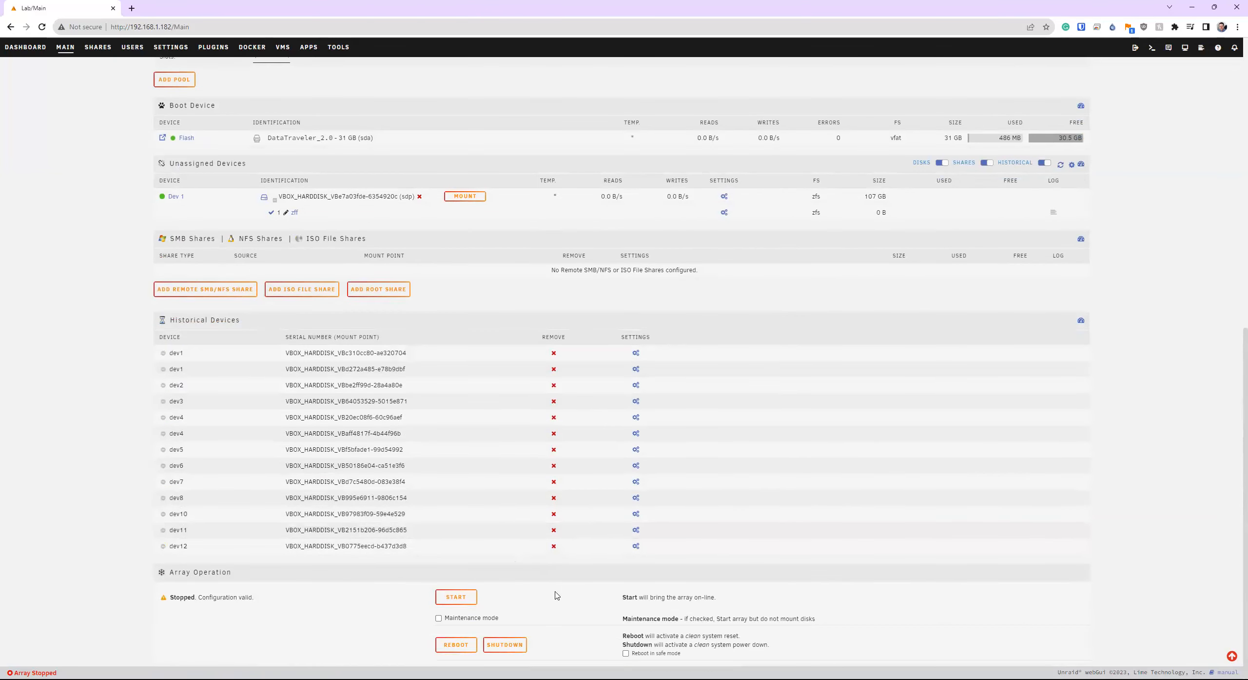
{"action": "scroll", "coordinate": [513, 598], "scroll_direction": "up", "scroll_amount": 5}
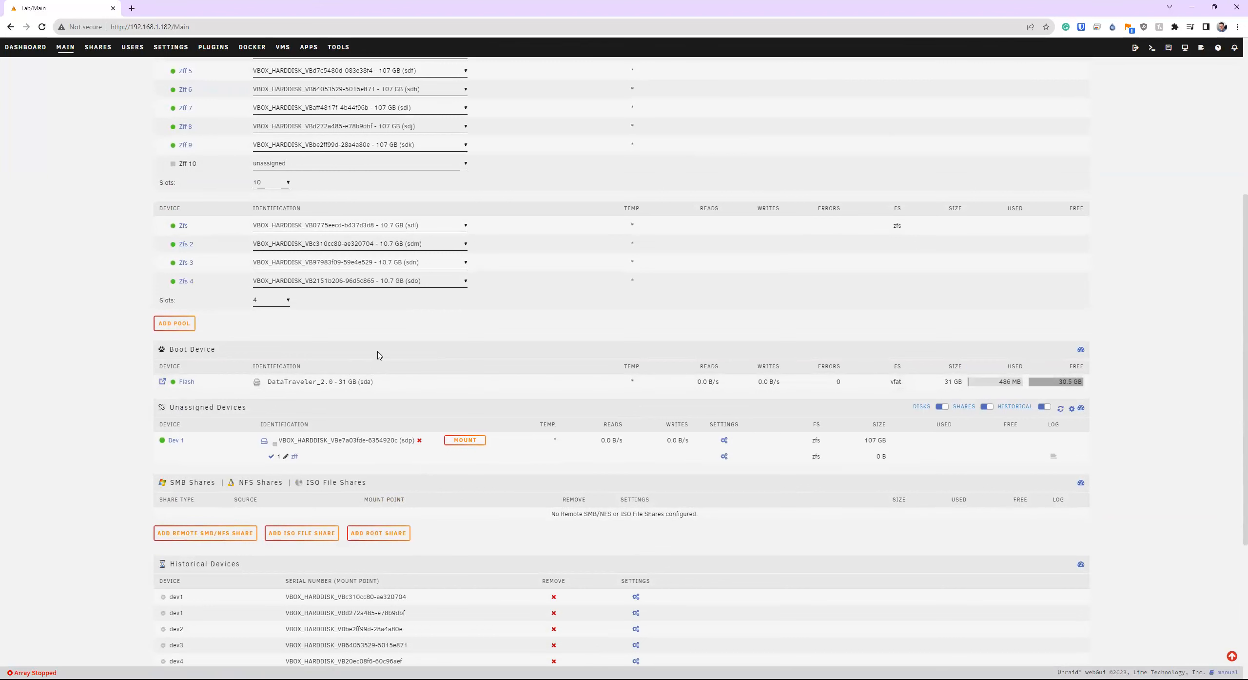
Step: Clear all partitions from the unassigned 107 GB disk sdp, confirming the data loss with Yes
{"action": "left_click", "coordinate": [421, 442]}
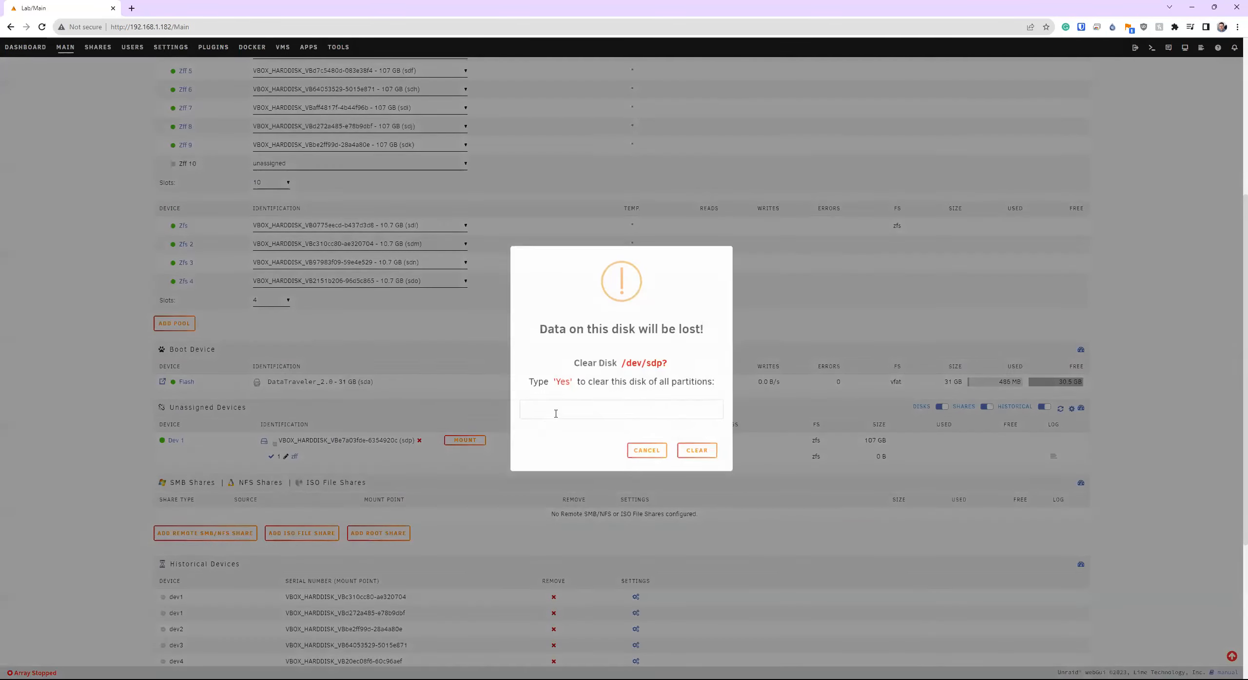
{"action": "type", "text": "Yes"}
{"action": "key", "text": "Return"}
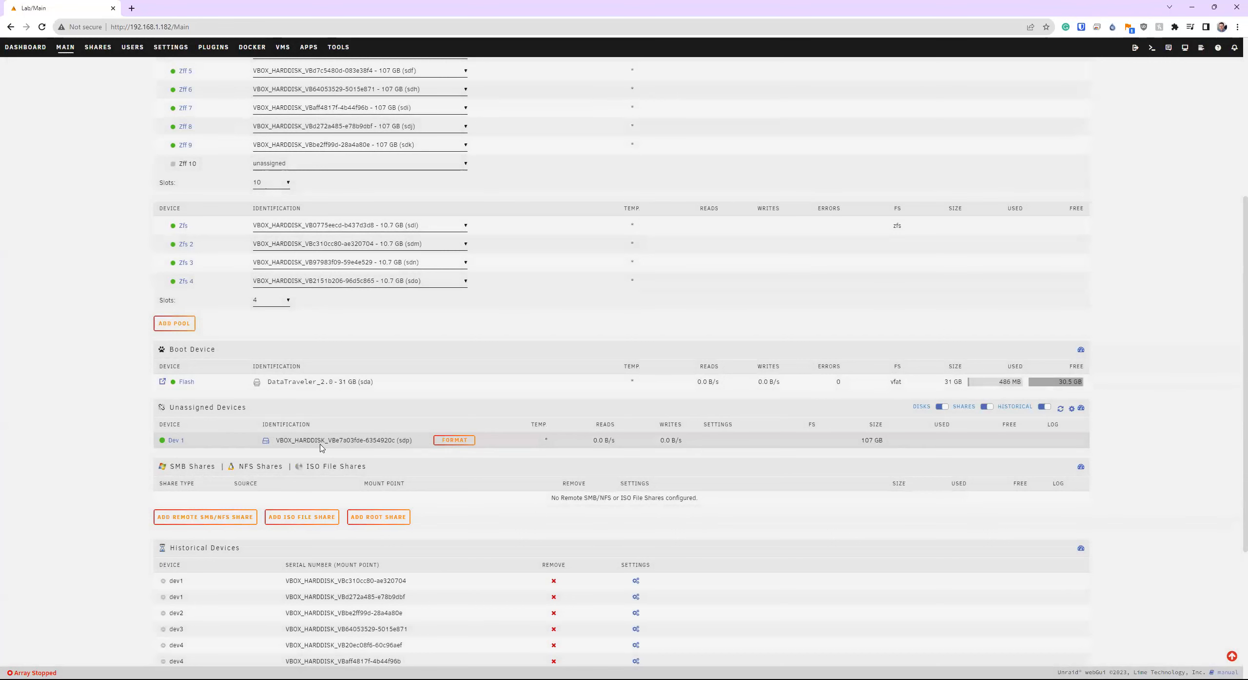
Step: Assign the cleared 107 GB disk sdp to the Zff 10 slot of the zff pool
{"action": "scroll", "coordinate": [306, 363], "scroll_direction": "up", "scroll_amount": 2}
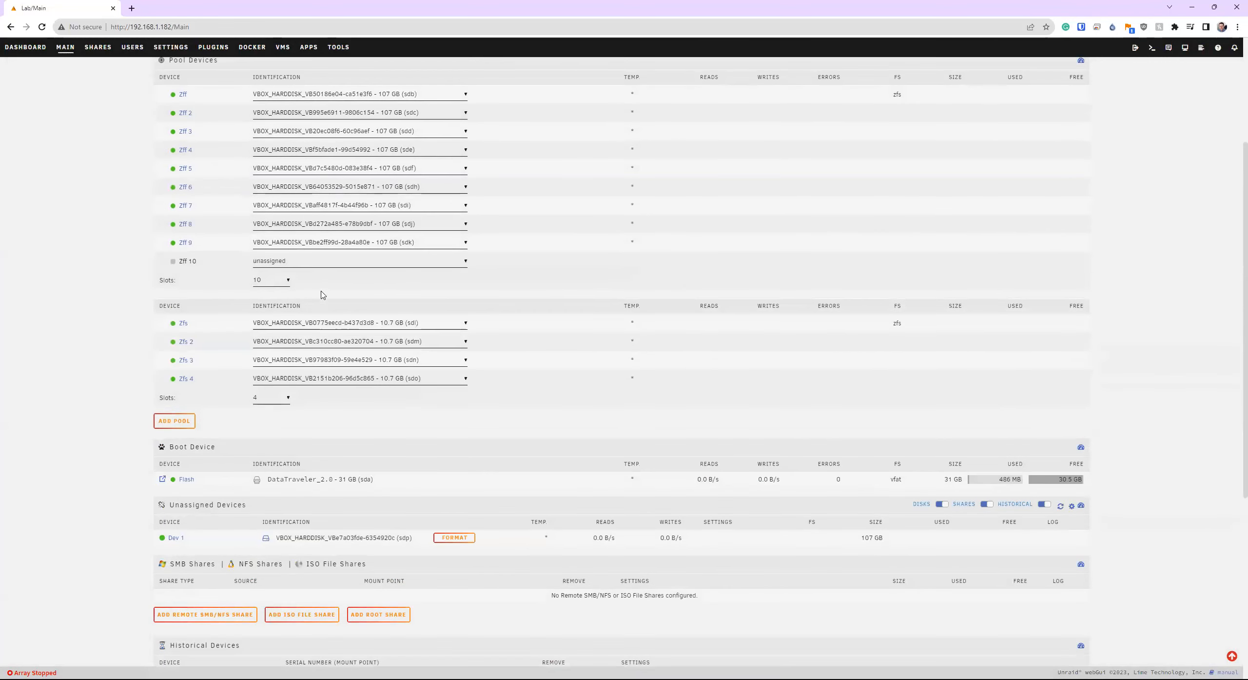
{"action": "left_click", "coordinate": [335, 261]}
{"action": "left_click", "coordinate": [328, 282]}
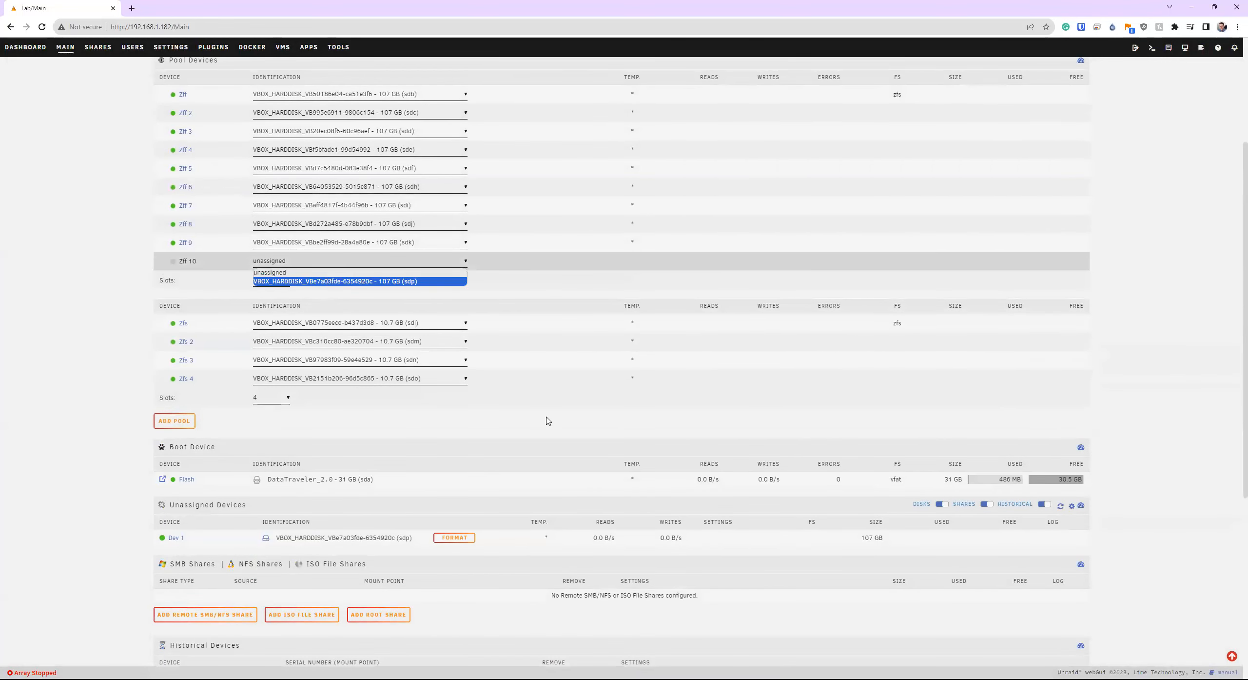
Step: Start the array with the reassigned Zff 10 disk and reload the device overview
{"action": "scroll", "coordinate": [518, 442], "scroll_direction": "down", "scroll_amount": 11}
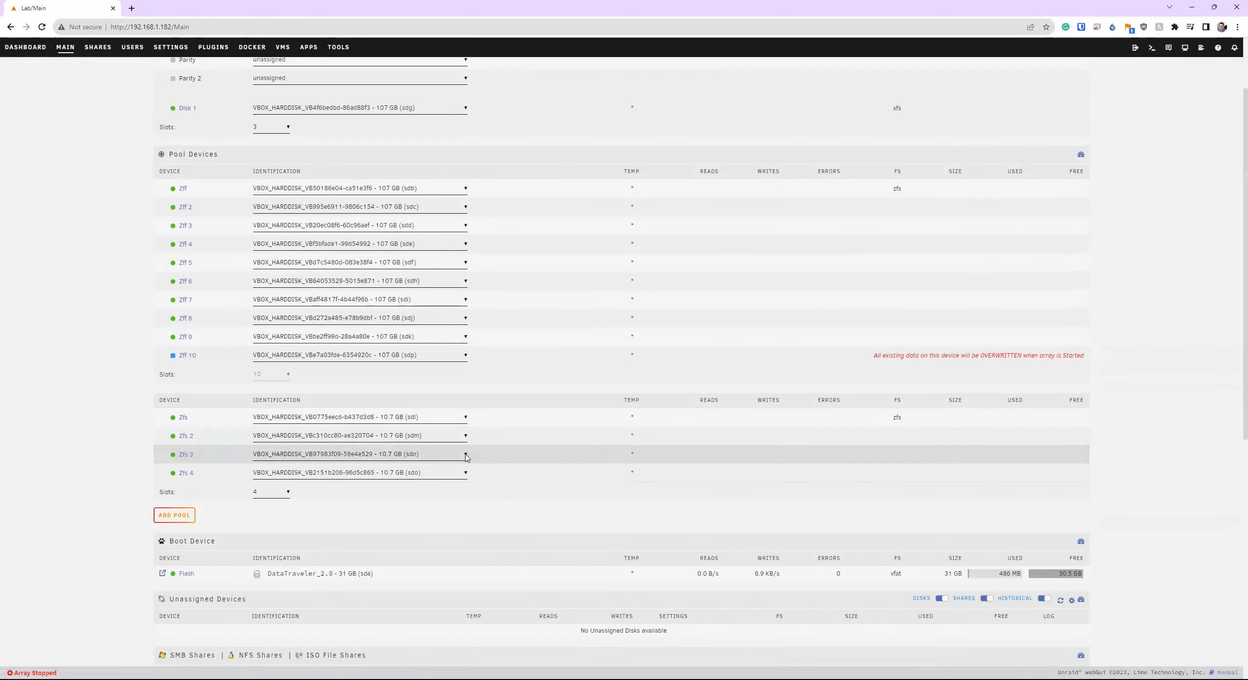
{"action": "left_click", "coordinate": [456, 598]}
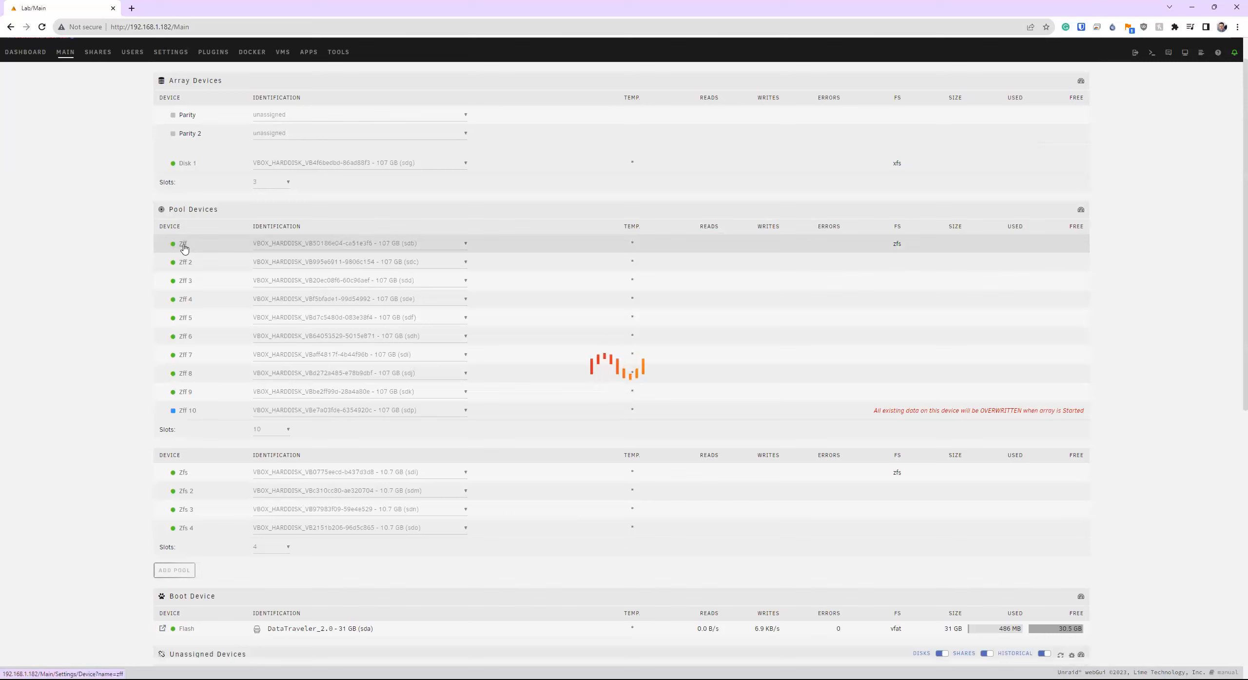
{"action": "scroll", "coordinate": [103, 132], "scroll_direction": "up", "scroll_amount": 1}
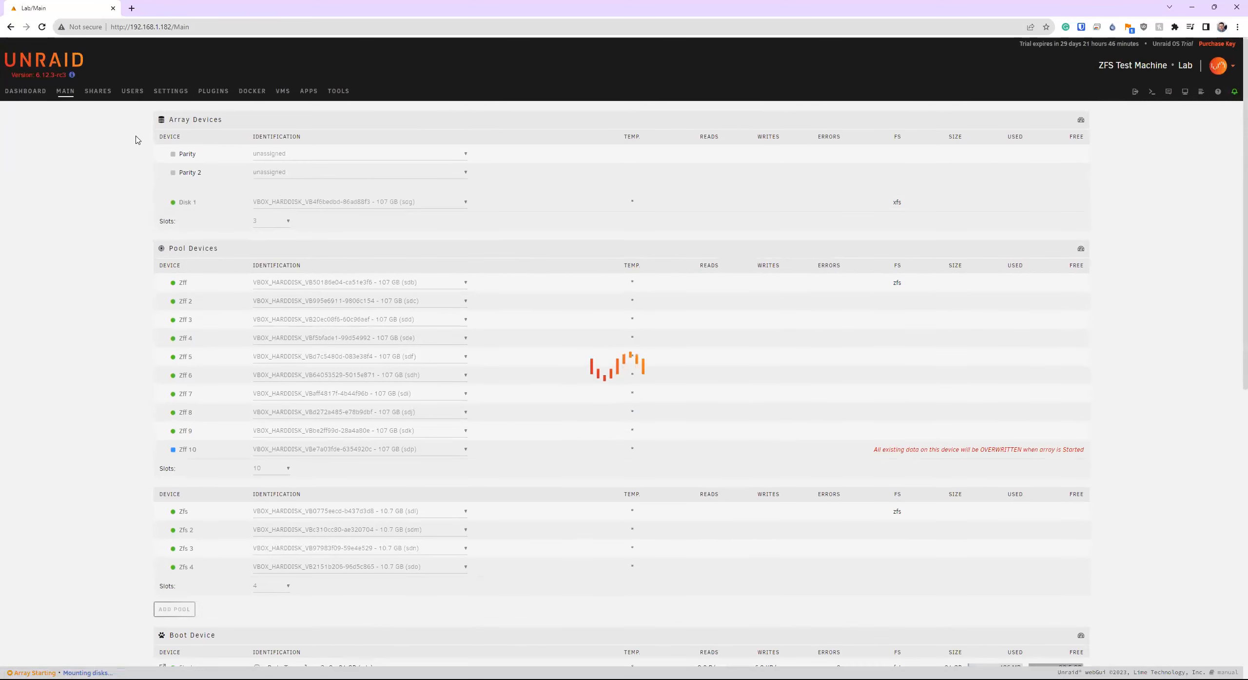
{"action": "left_click", "coordinate": [69, 97]}
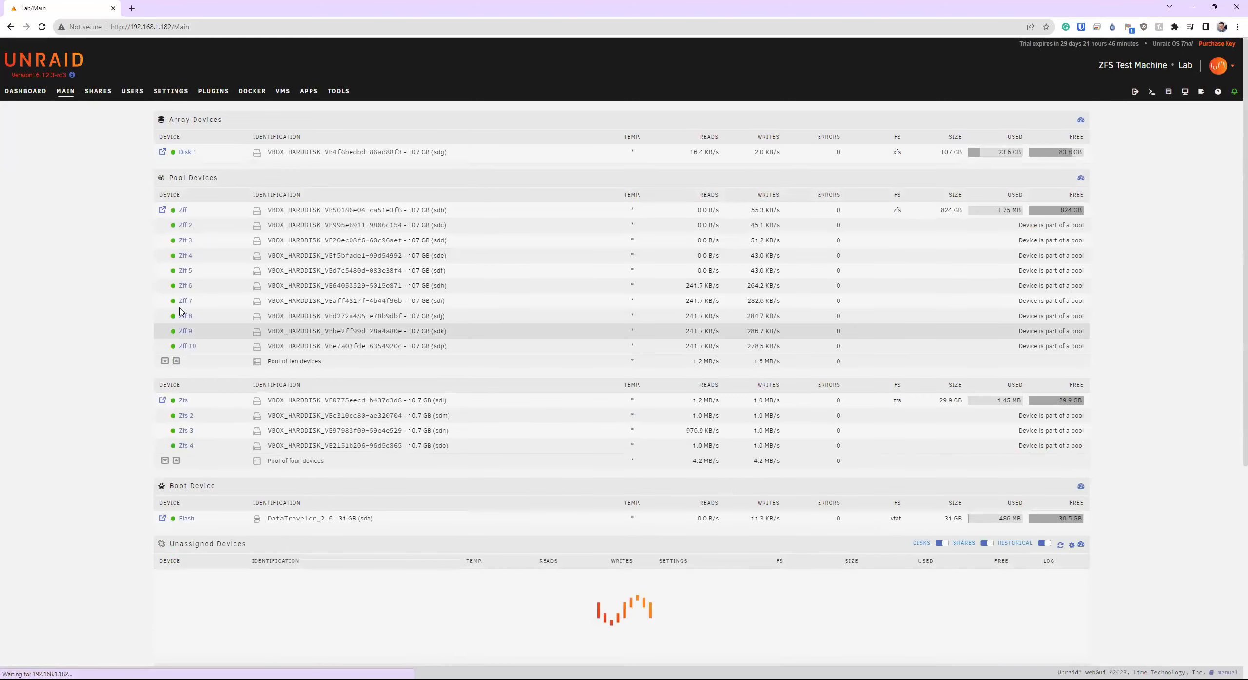
Step: Open the zff pool's settings and examine the pool status, its resilver scan line and the state of its devices
{"action": "left_click", "coordinate": [183, 210]}
{"action": "scroll", "coordinate": [711, 448], "scroll_direction": "down", "scroll_amount": 3}
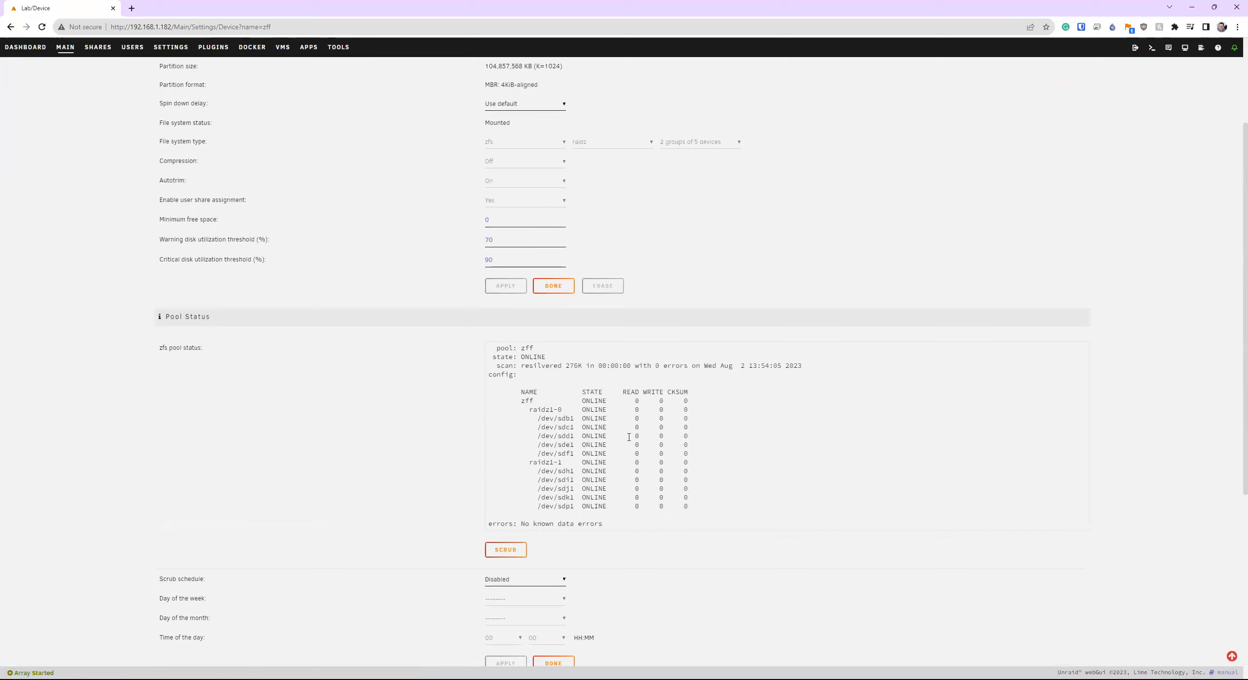
{"action": "left_click_drag", "start_coordinate": [521, 368], "coordinate": [585, 369]}
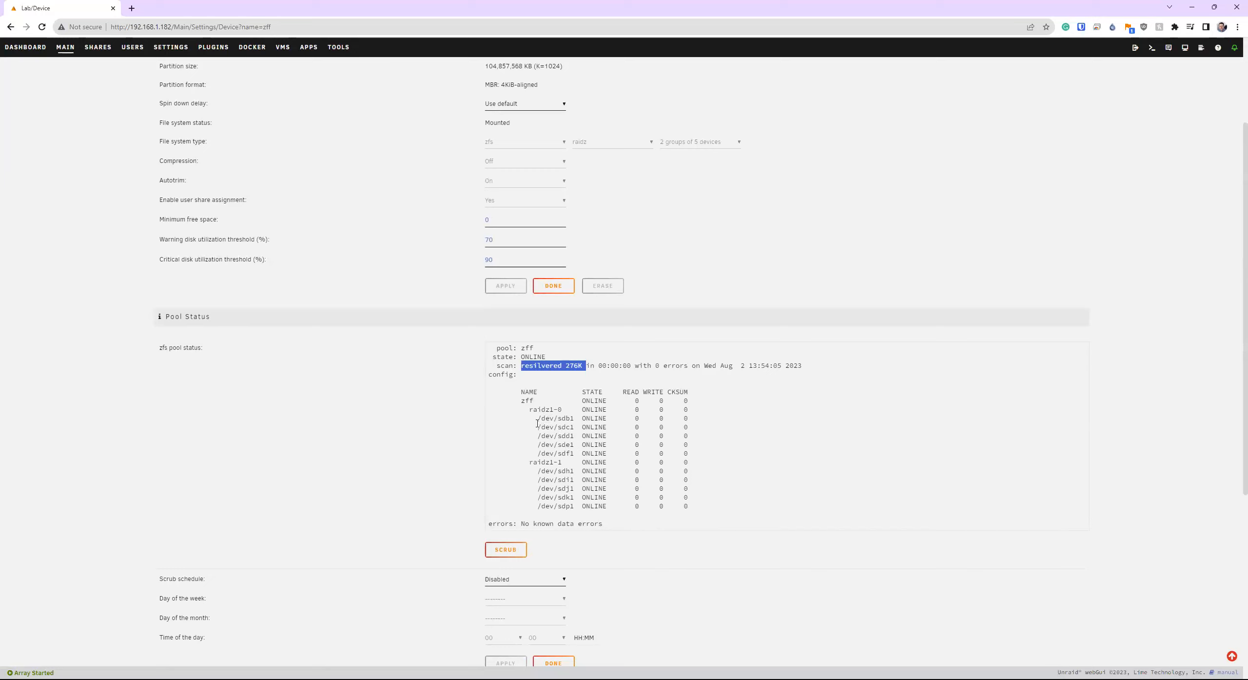
{"action": "left_click", "coordinate": [519, 445]}
{"action": "scroll", "coordinate": [324, 354], "scroll_direction": "up", "scroll_amount": 3}
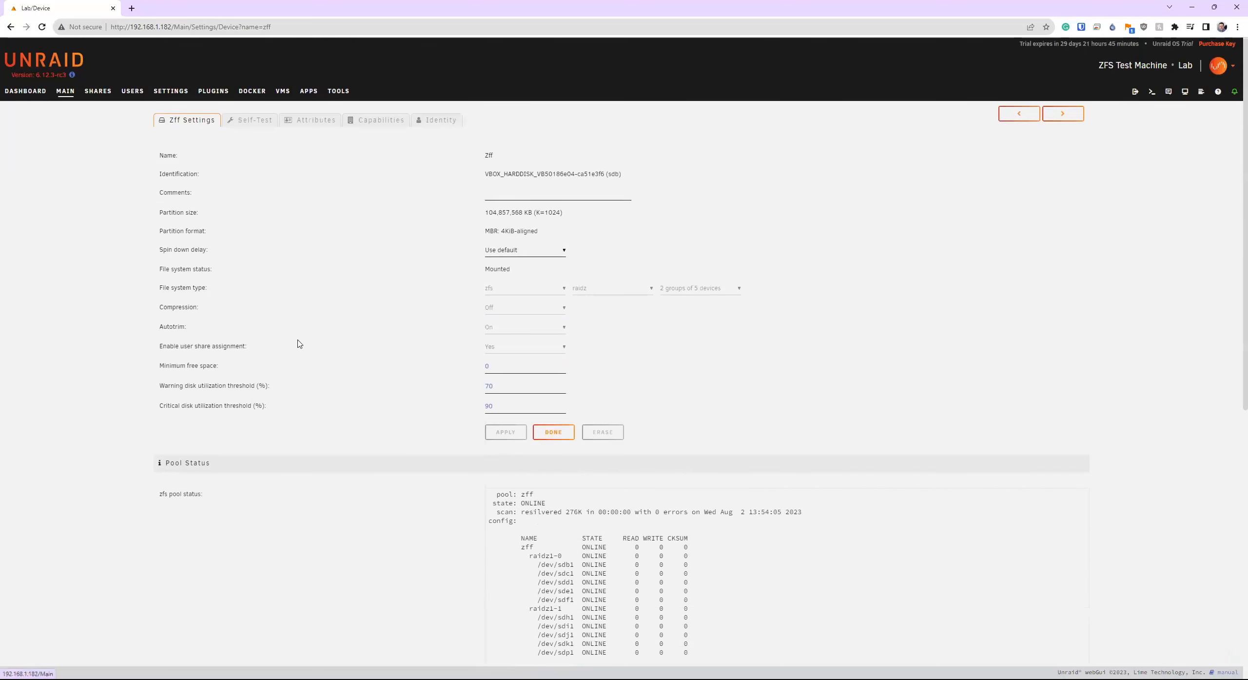